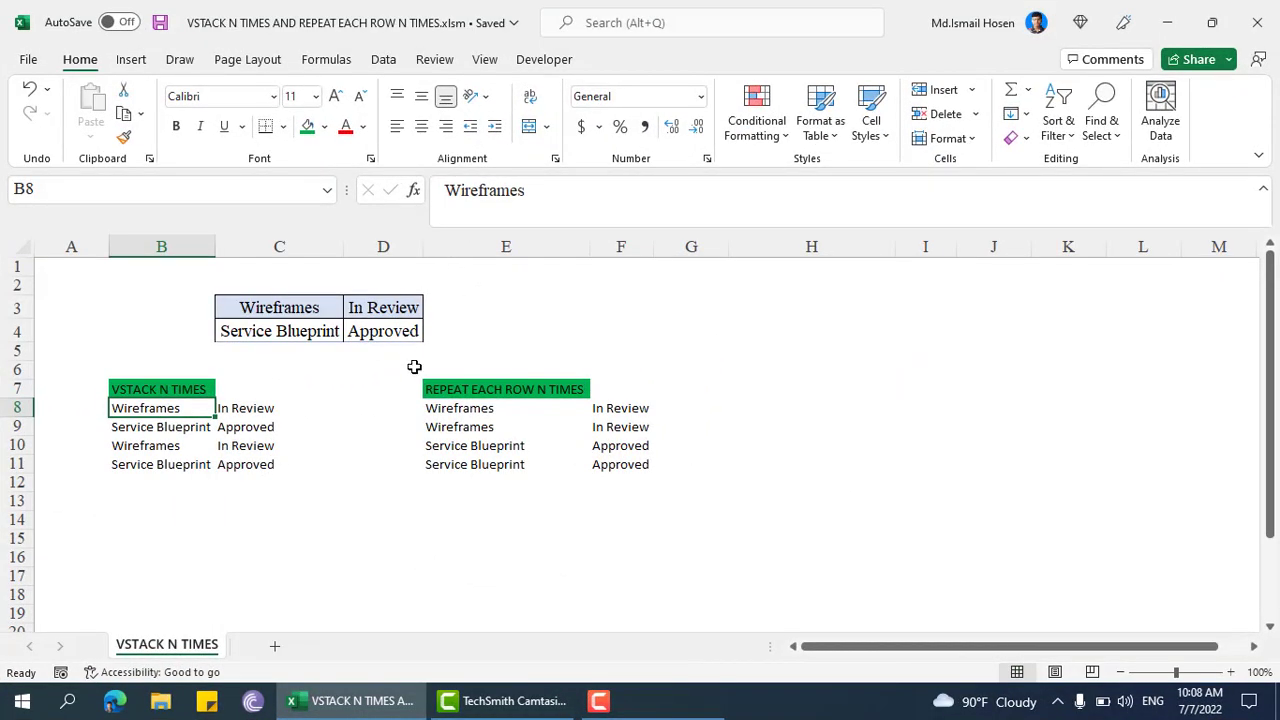
# Step: Review the VSTACK N TIMES and REPEAT EACH ROW N TIMES examples and the two-by-two source table
pyautogui.click(155, 390)
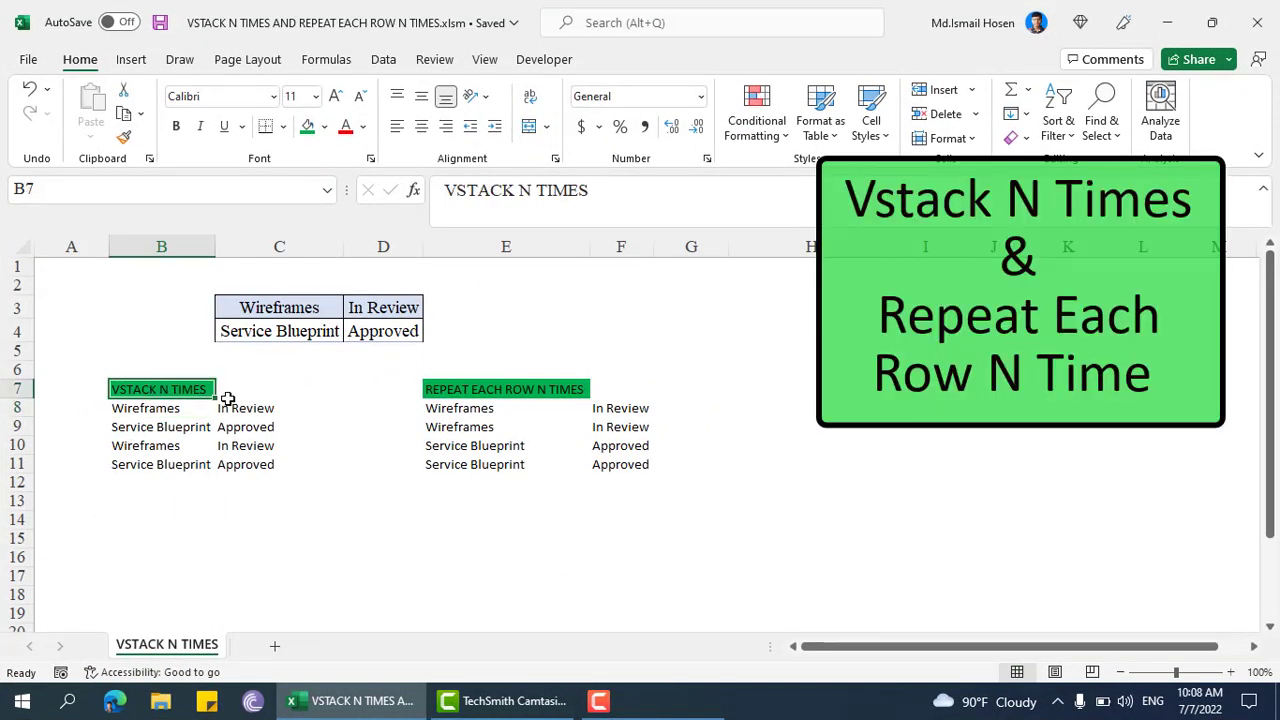
pyautogui.click(472, 389)
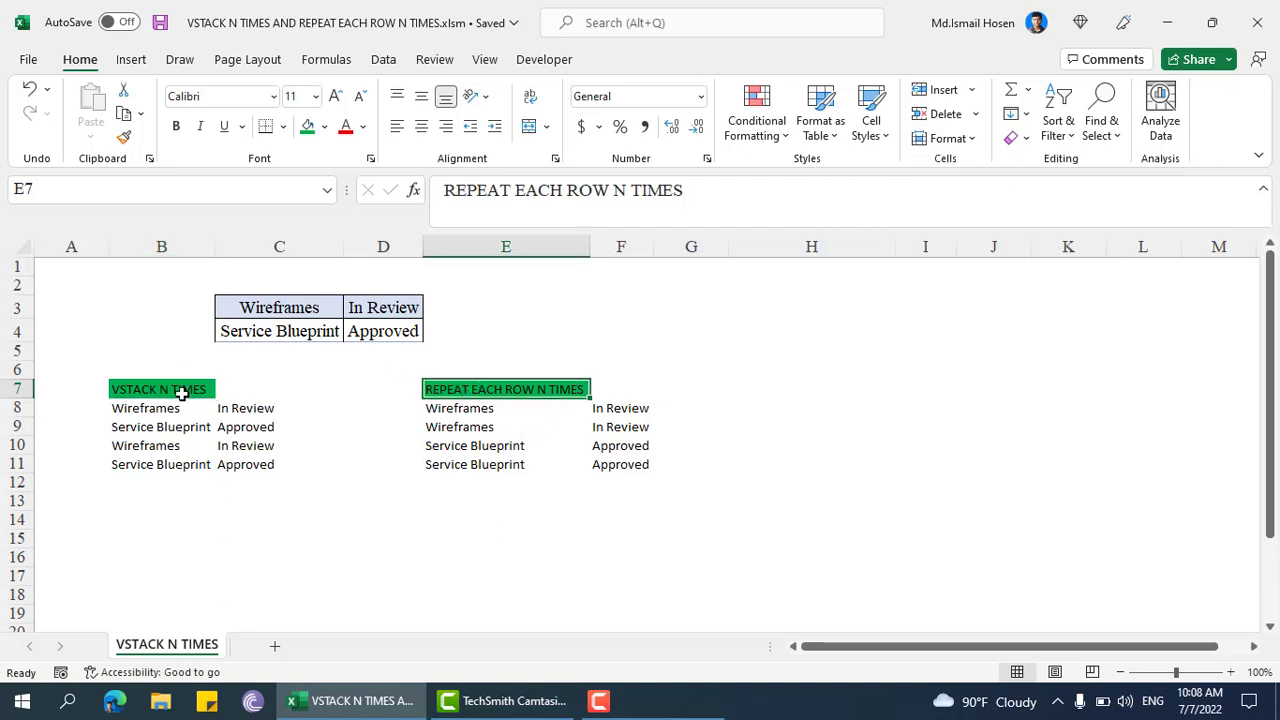
pyautogui.click(181, 393)
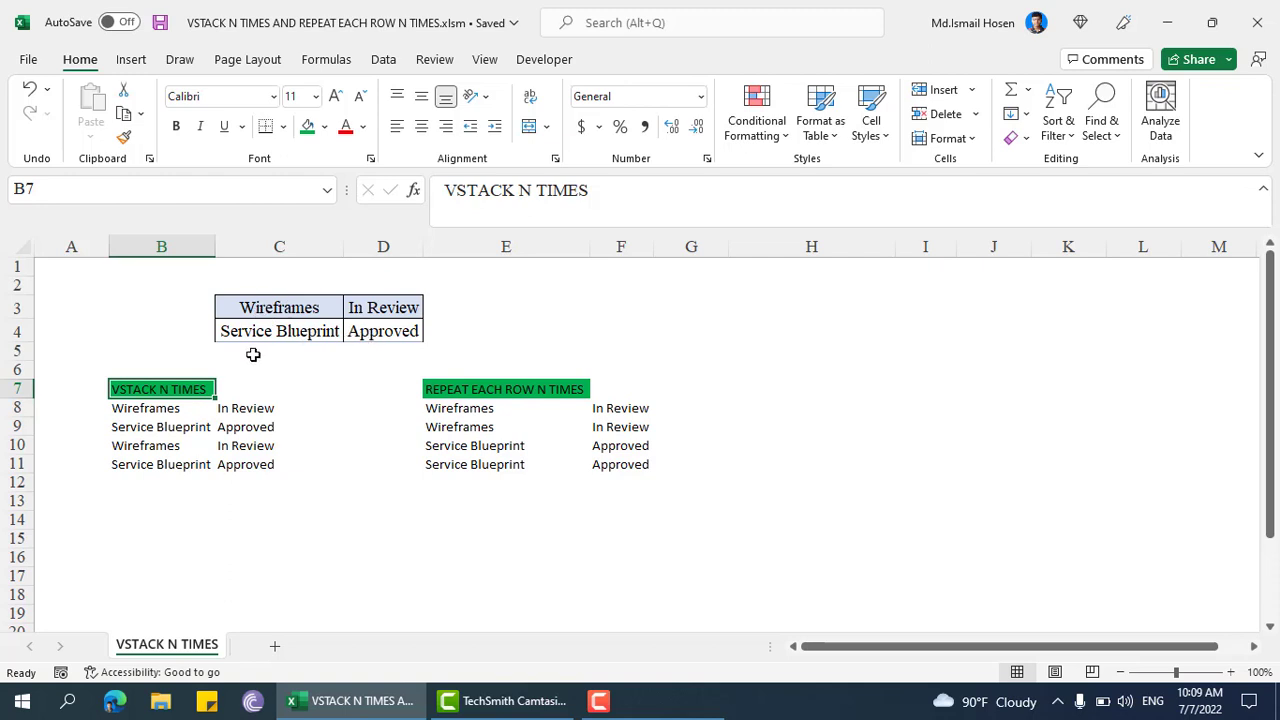
pyautogui.click(290, 309)
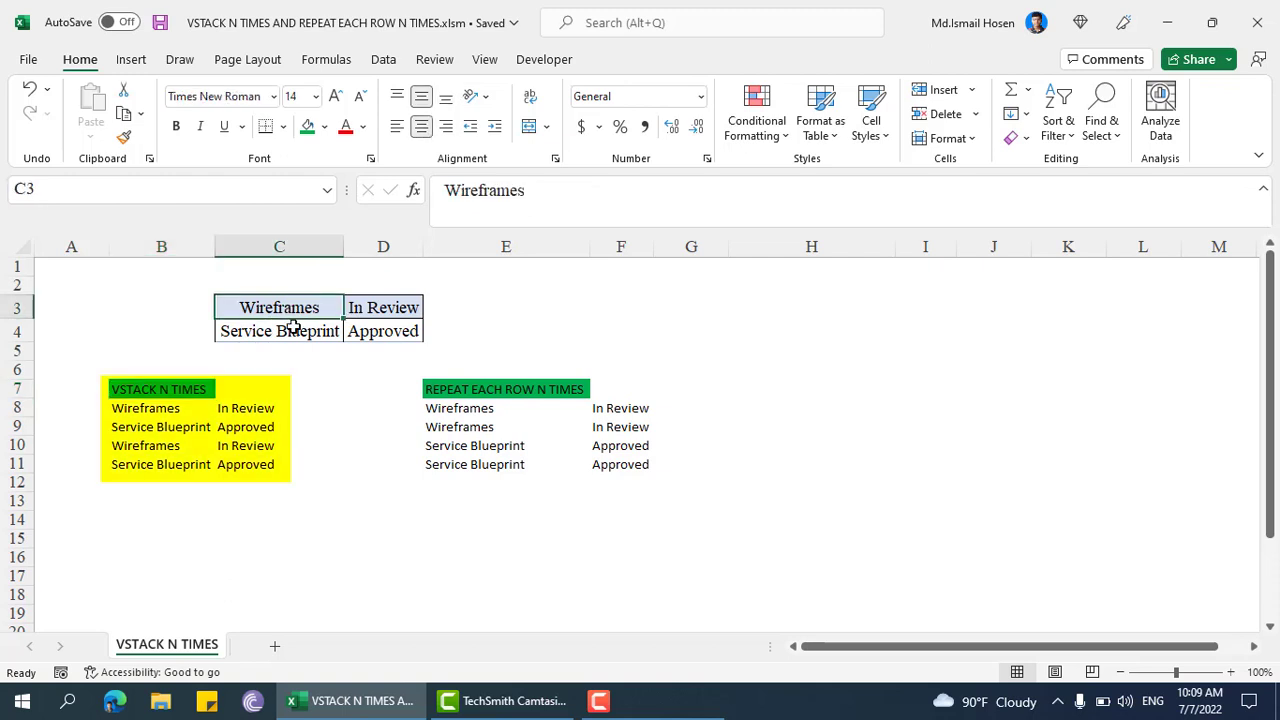
pyautogui.click(290, 328)
pyautogui.click(163, 408)
pyautogui.click(160, 427)
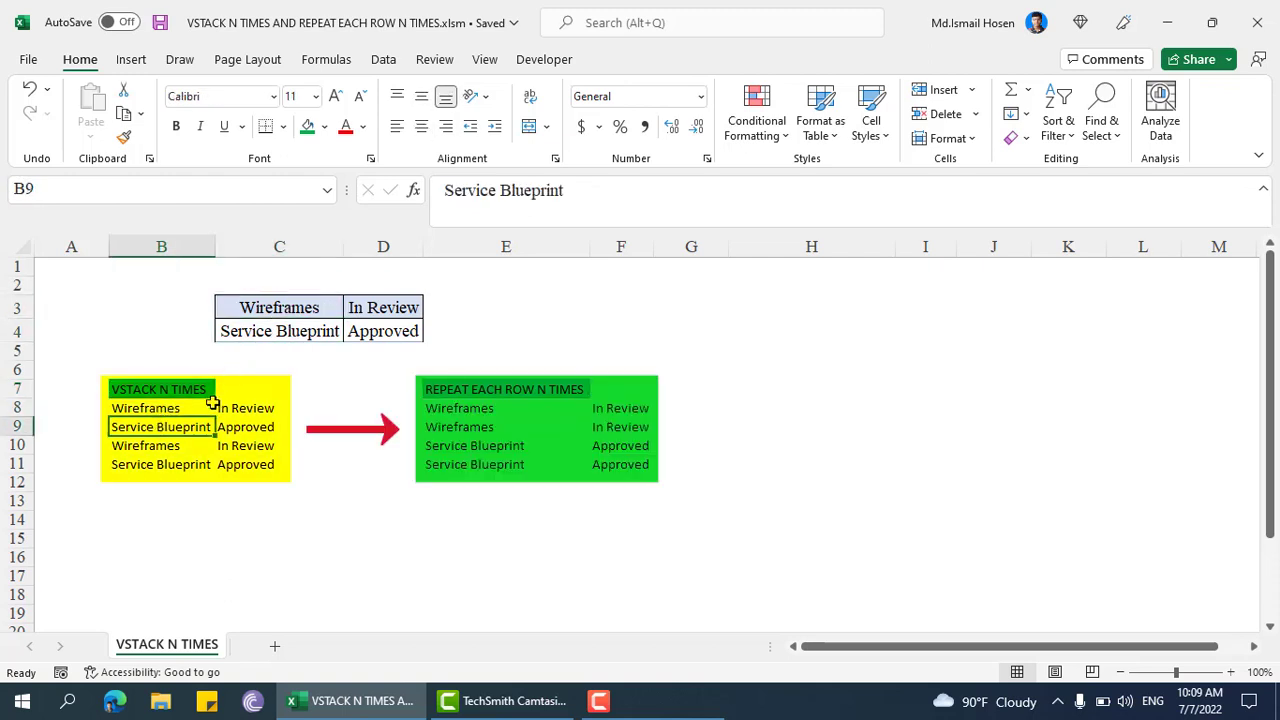
pyautogui.click(248, 309)
pyautogui.moveTo(316, 315); pyautogui.dragTo(357, 329)
# Step: Compare the stacked and repeated-rows results with the source table's Wireframes and Service Blueprint rows
pyautogui.click(157, 428)
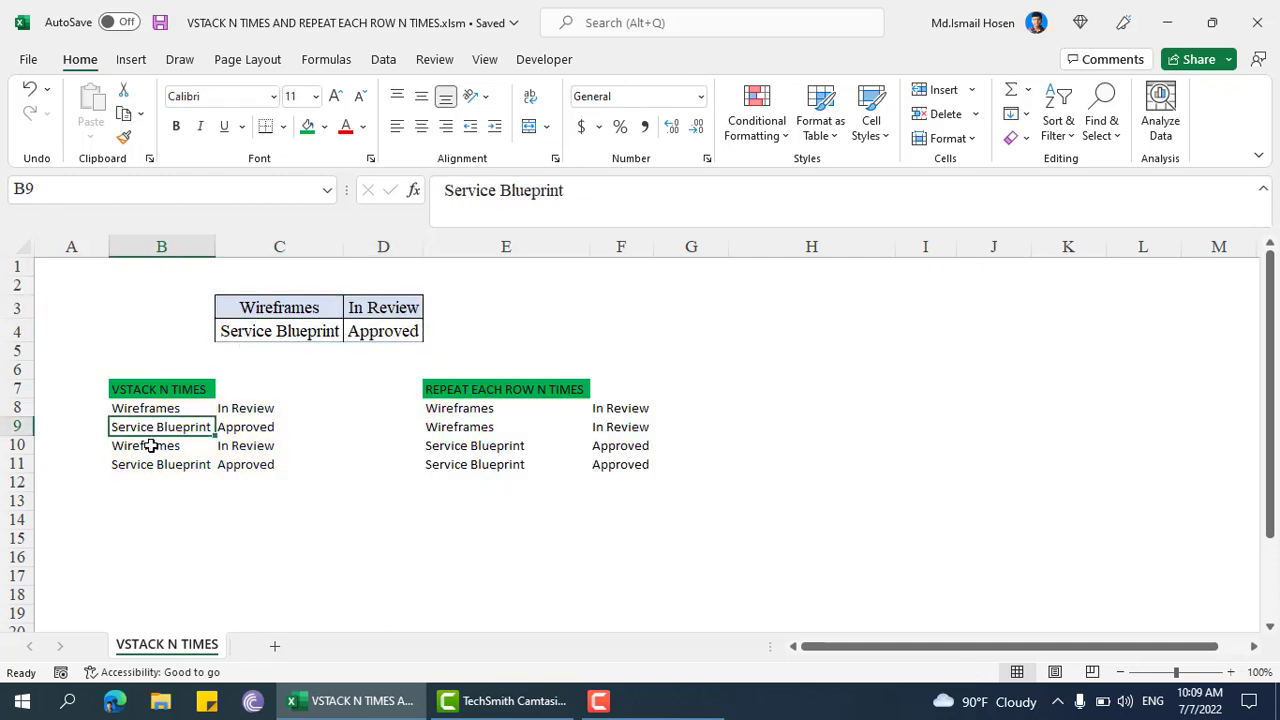
pyautogui.click(147, 446)
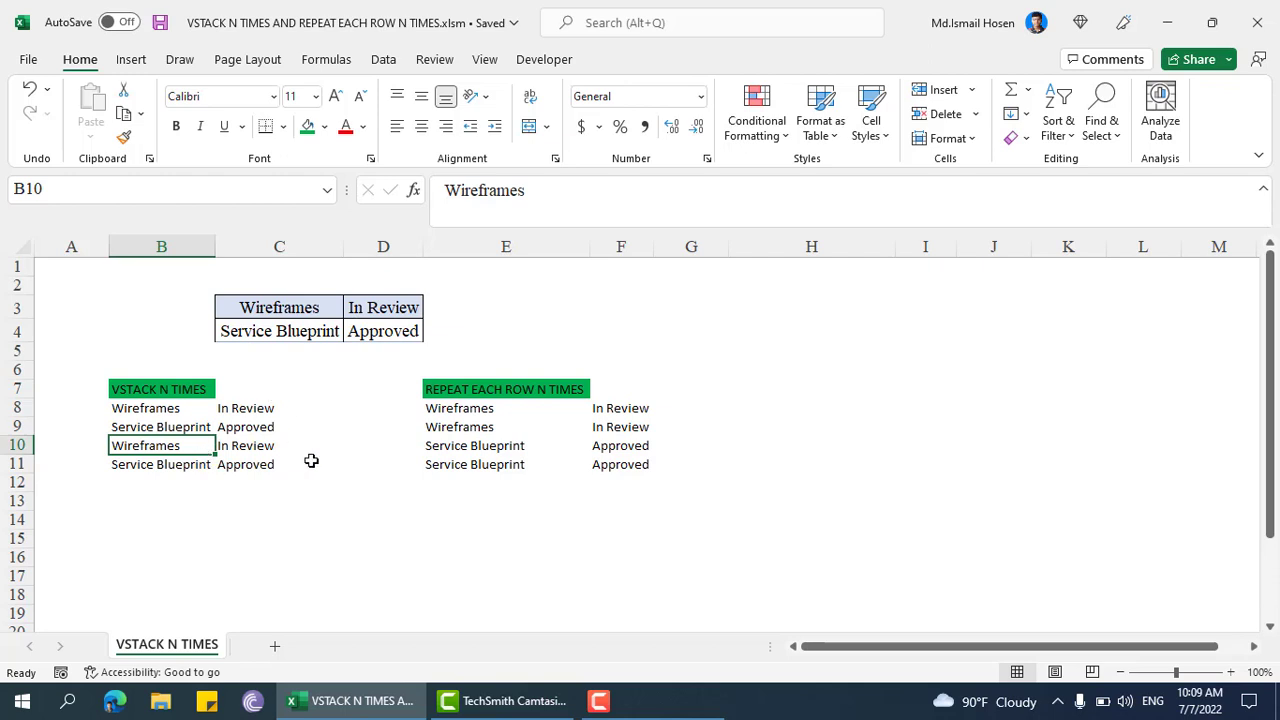
pyautogui.click(170, 412)
pyautogui.click(480, 410)
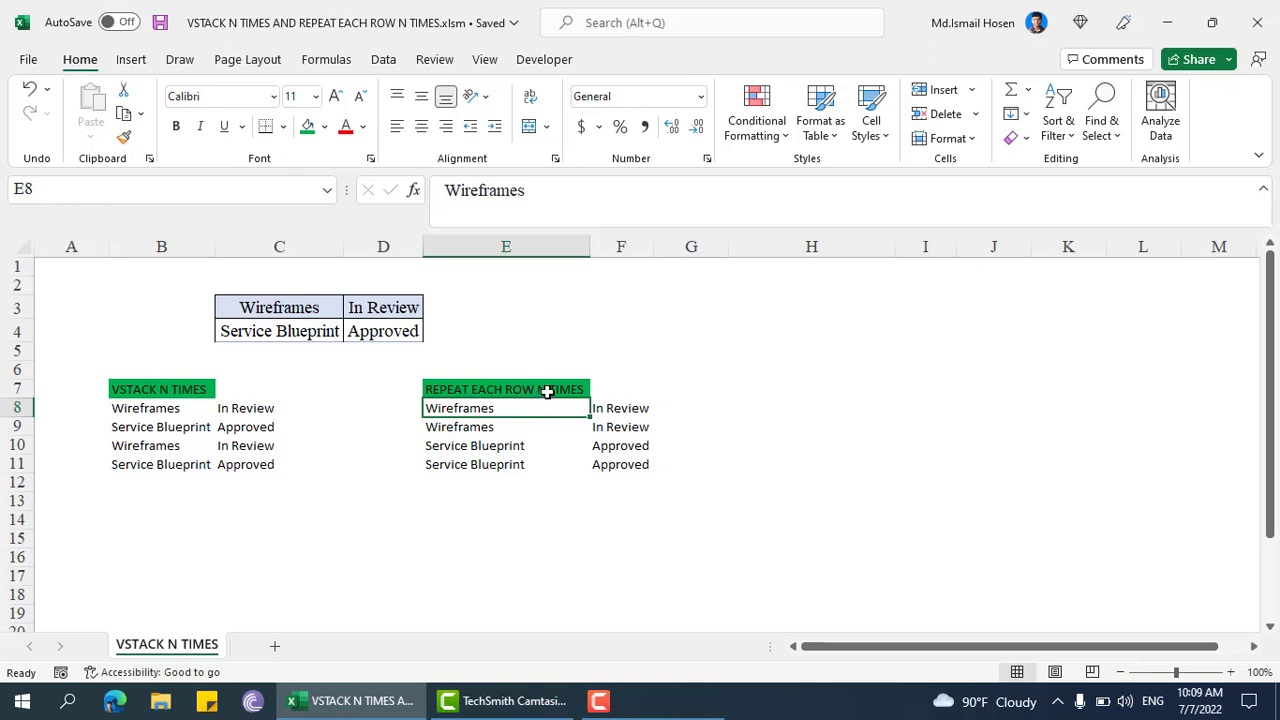
pyautogui.click(271, 315)
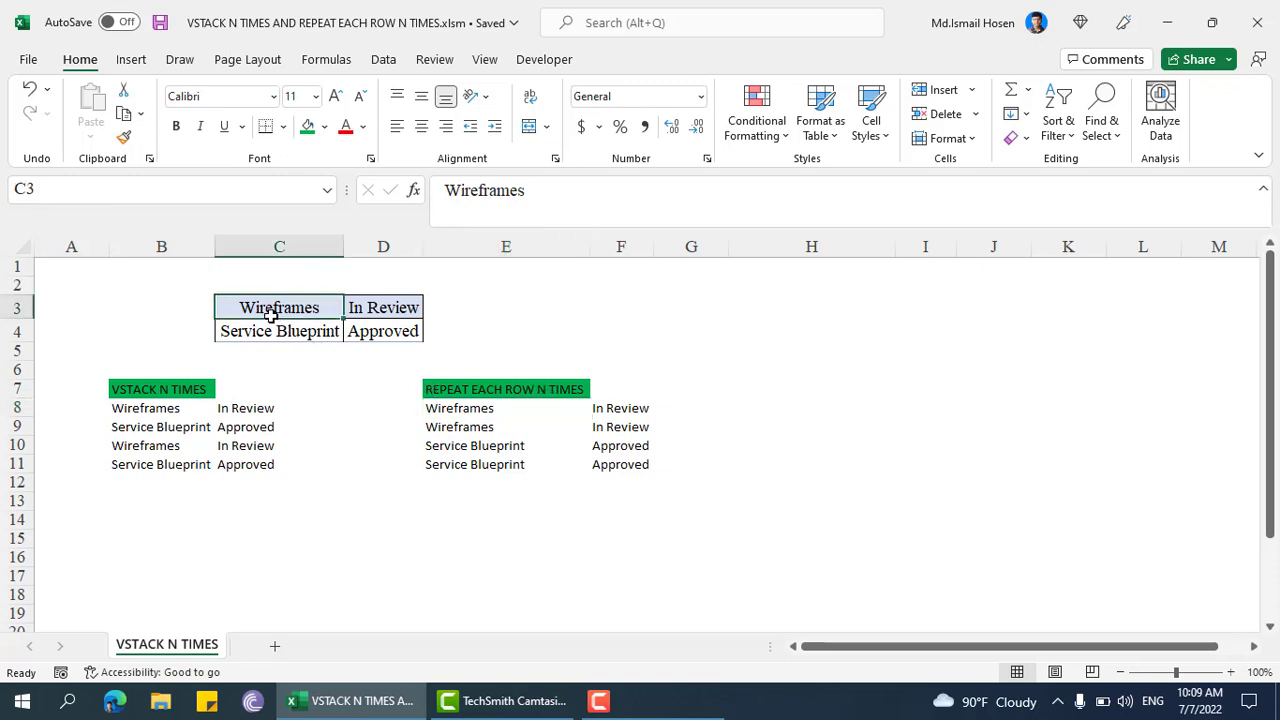
pyautogui.click(311, 331)
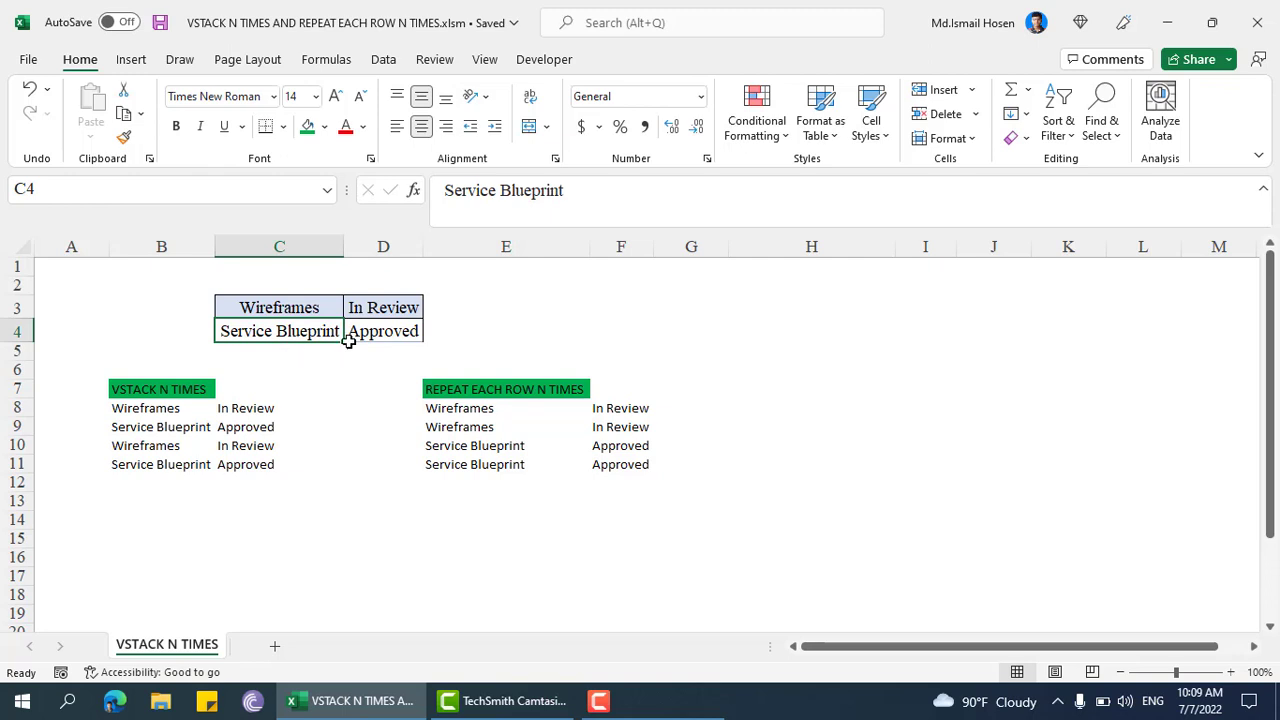
pyautogui.click(160, 408)
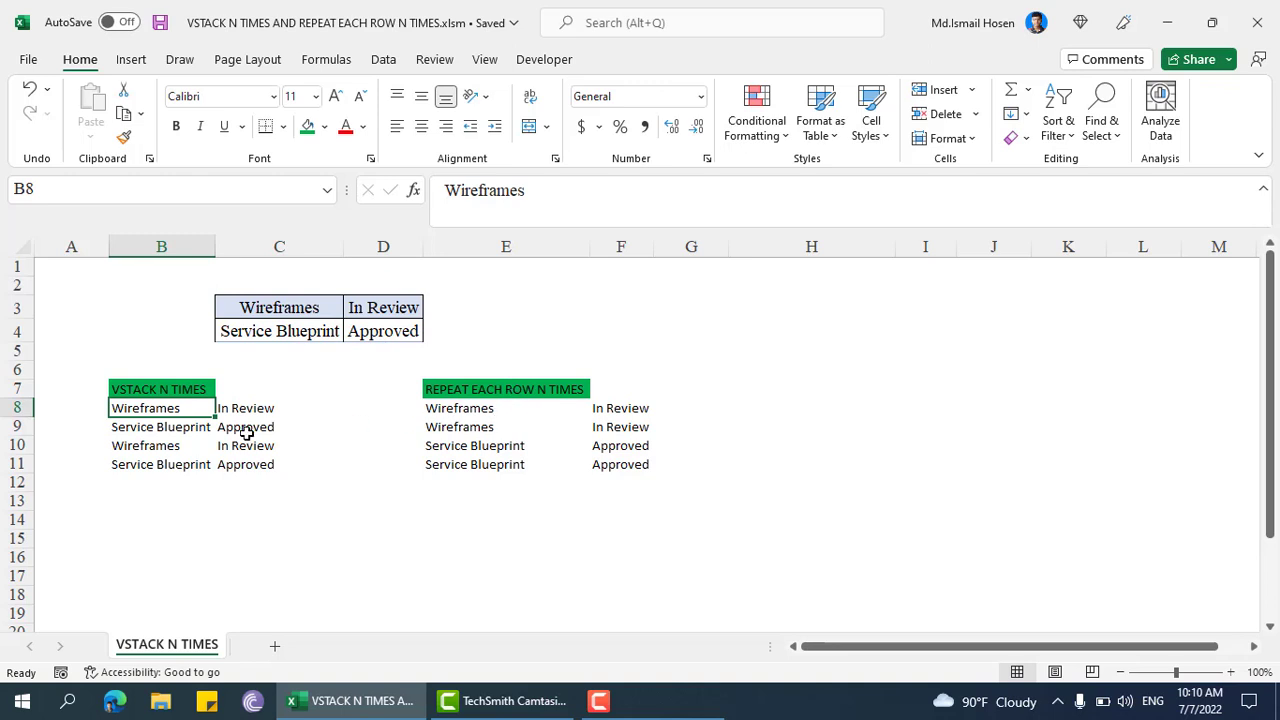
pyautogui.click(705, 301)
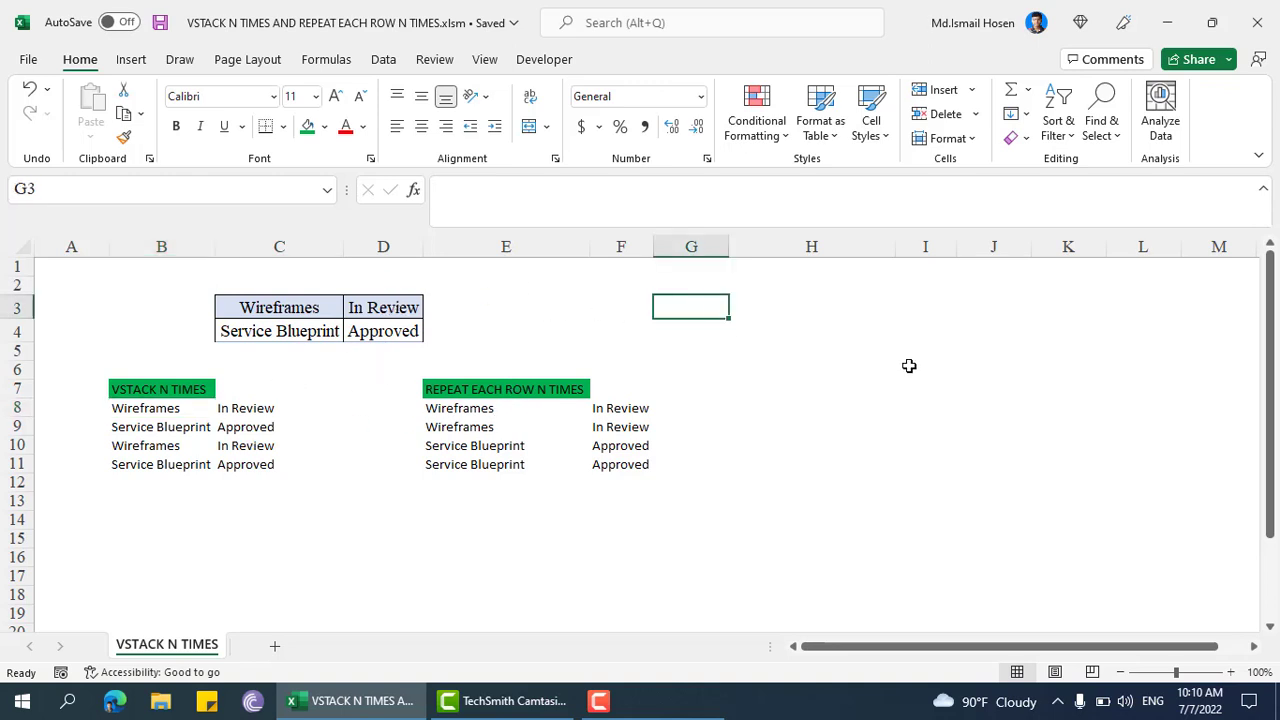
# Step: Enter the NumberOfTimes label in G2 and value 2 in G3, autofitting column G
pyautogui.press('Up')
pyautogui.write('N')
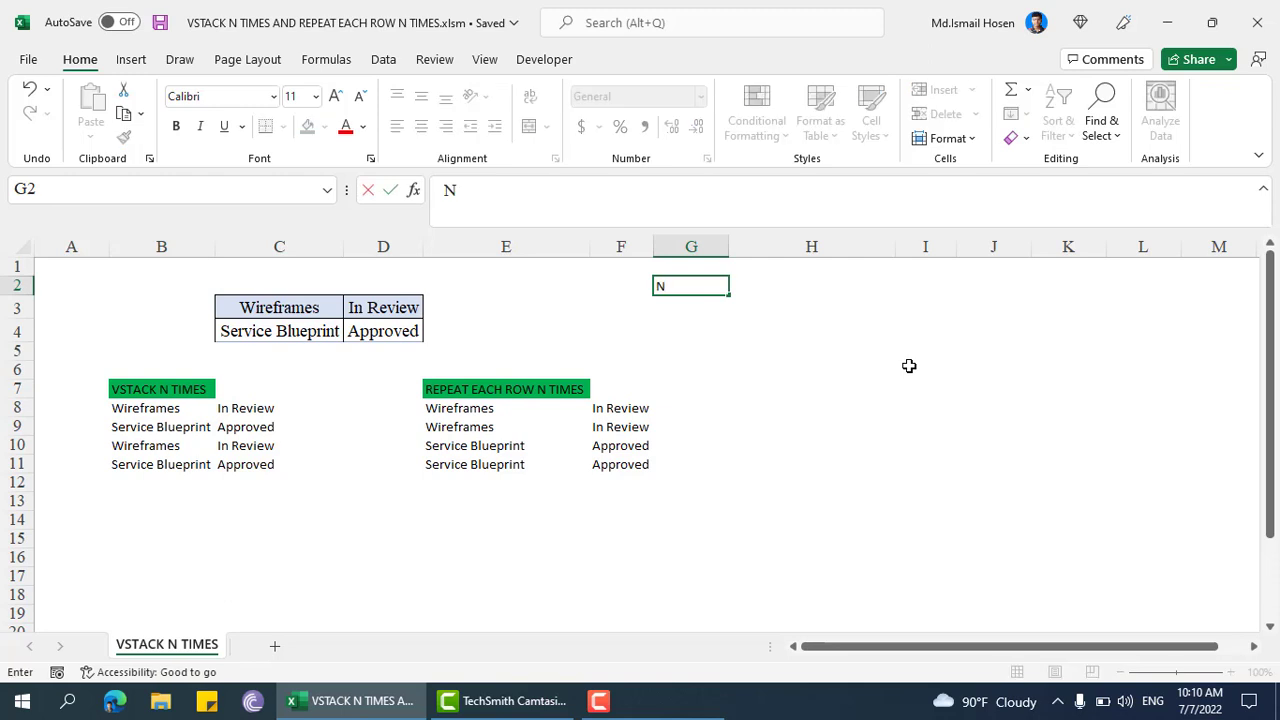
pyautogui.write('umberOfTimes')
pyautogui.press('Return')
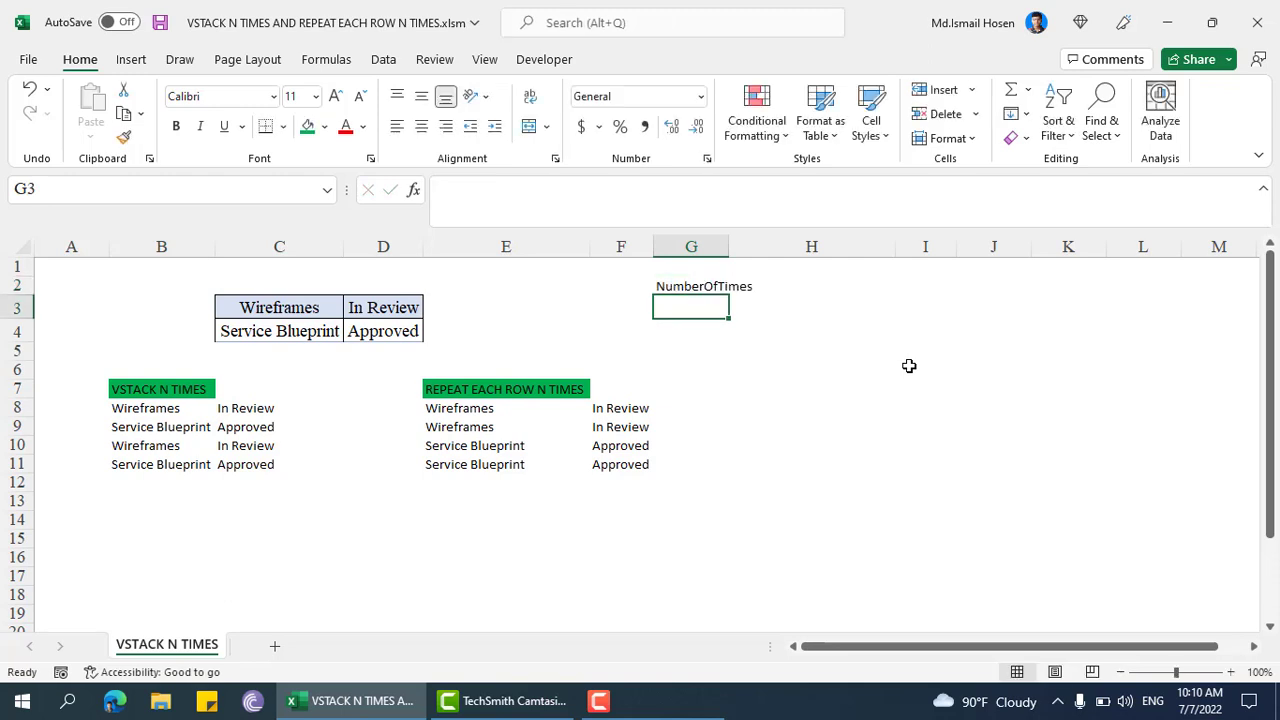
pyautogui.write('2')
pyautogui.press('Tab')
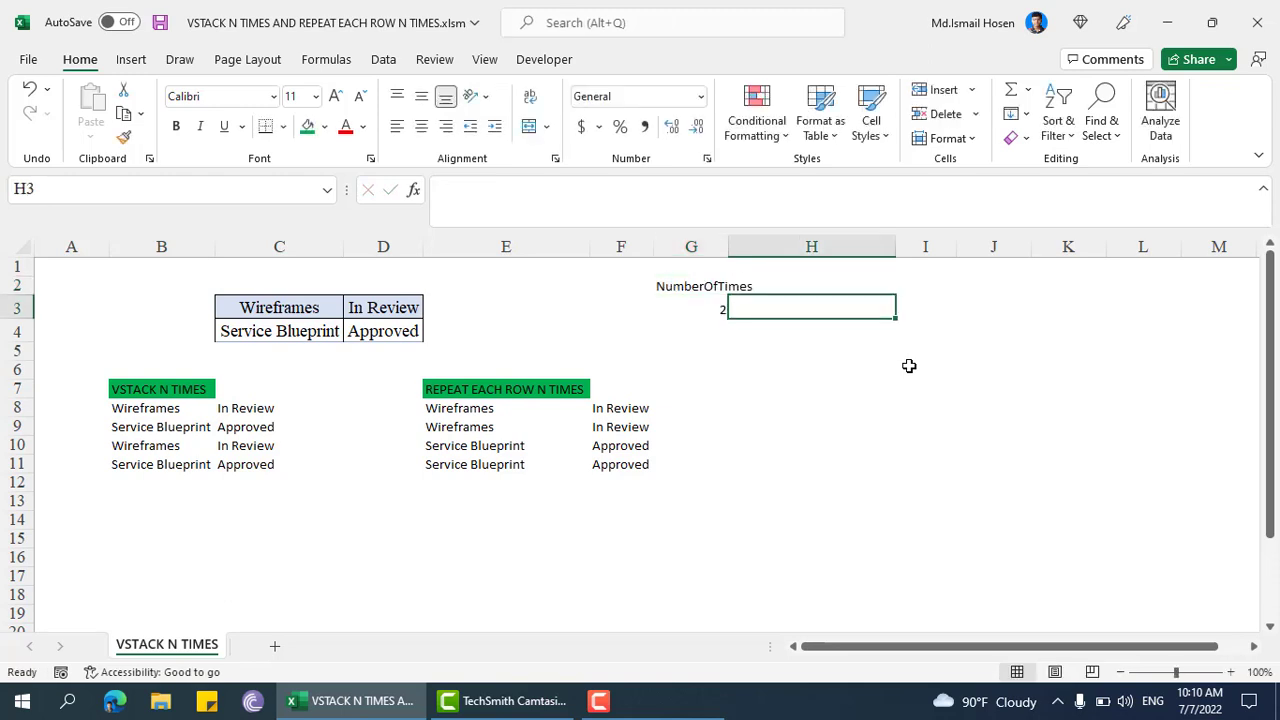
pyautogui.press('Up')
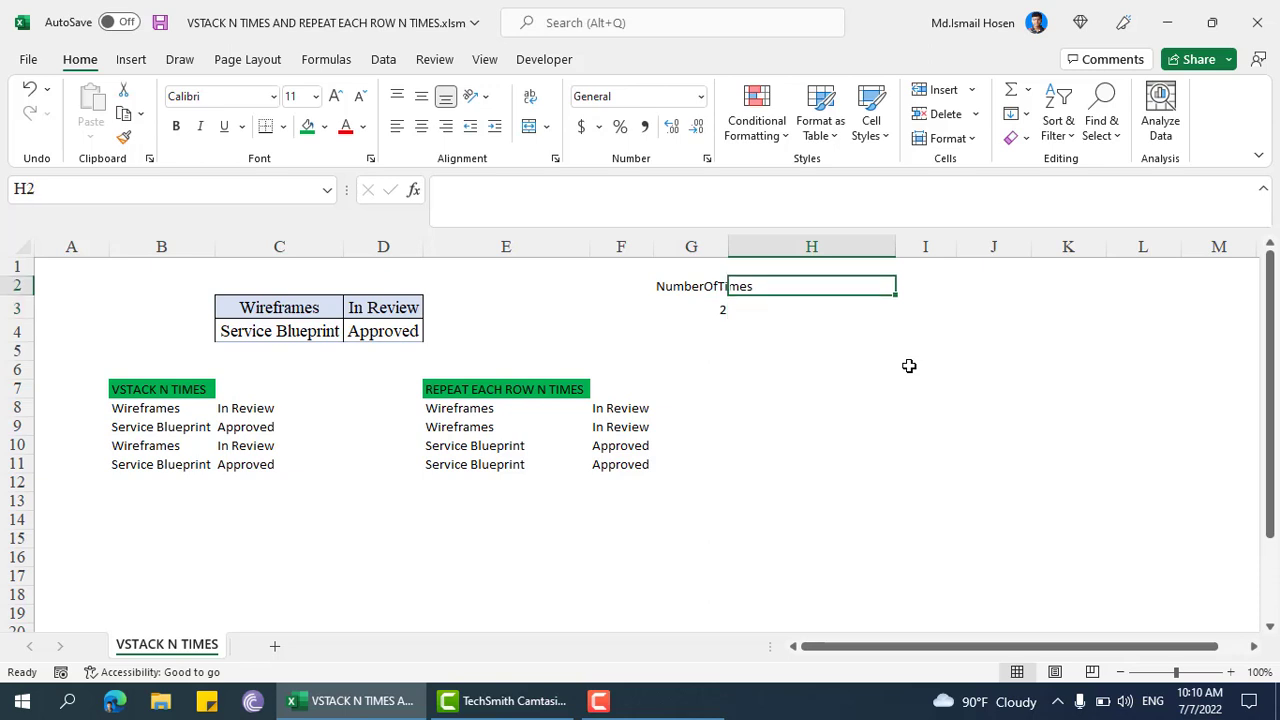
pyautogui.doubleClick(728, 246)
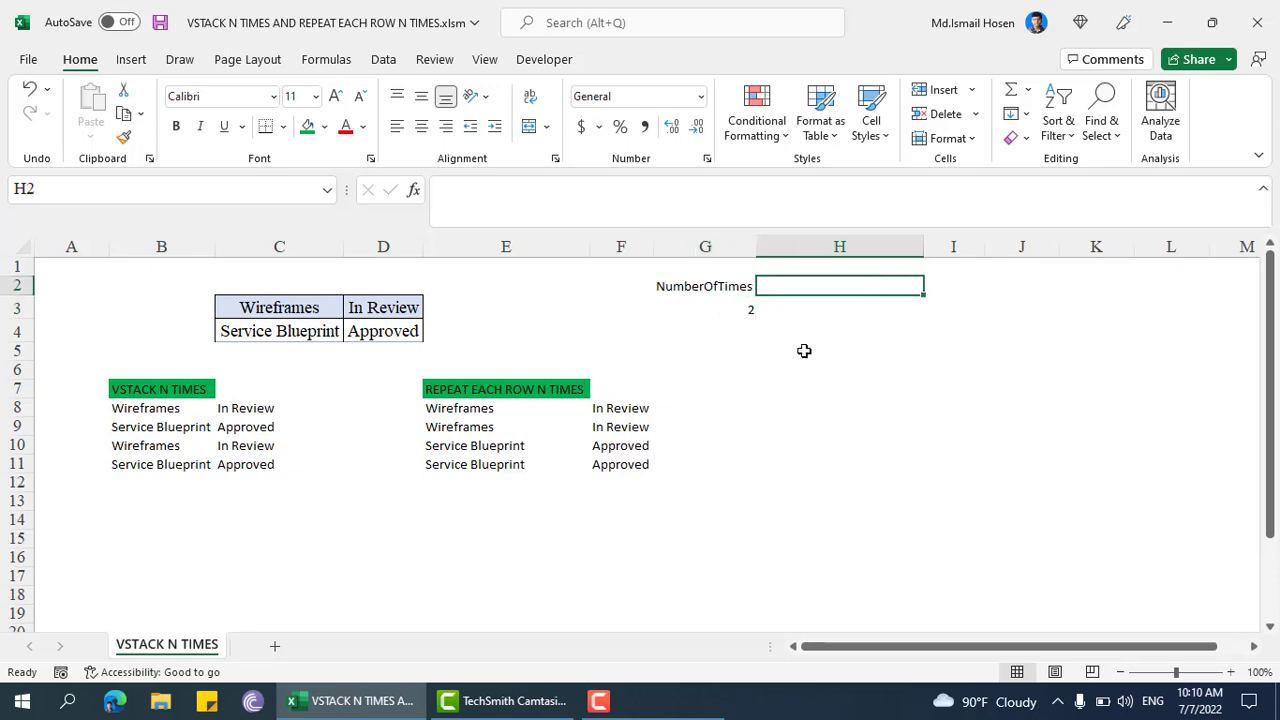
# Step: Add a RowCount label in H2 with =ROWS(C3:D4) in H3
pyautogui.write('RowC')
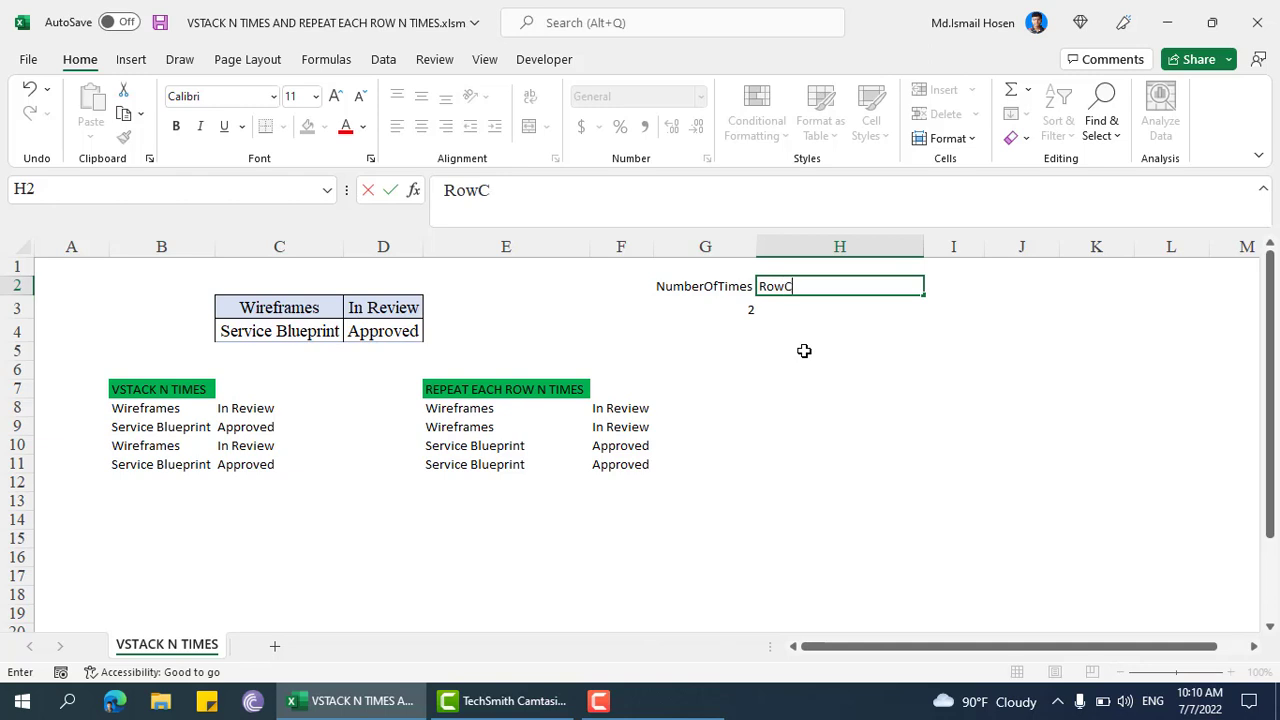
pyautogui.write('ount')
pyautogui.press('Return')
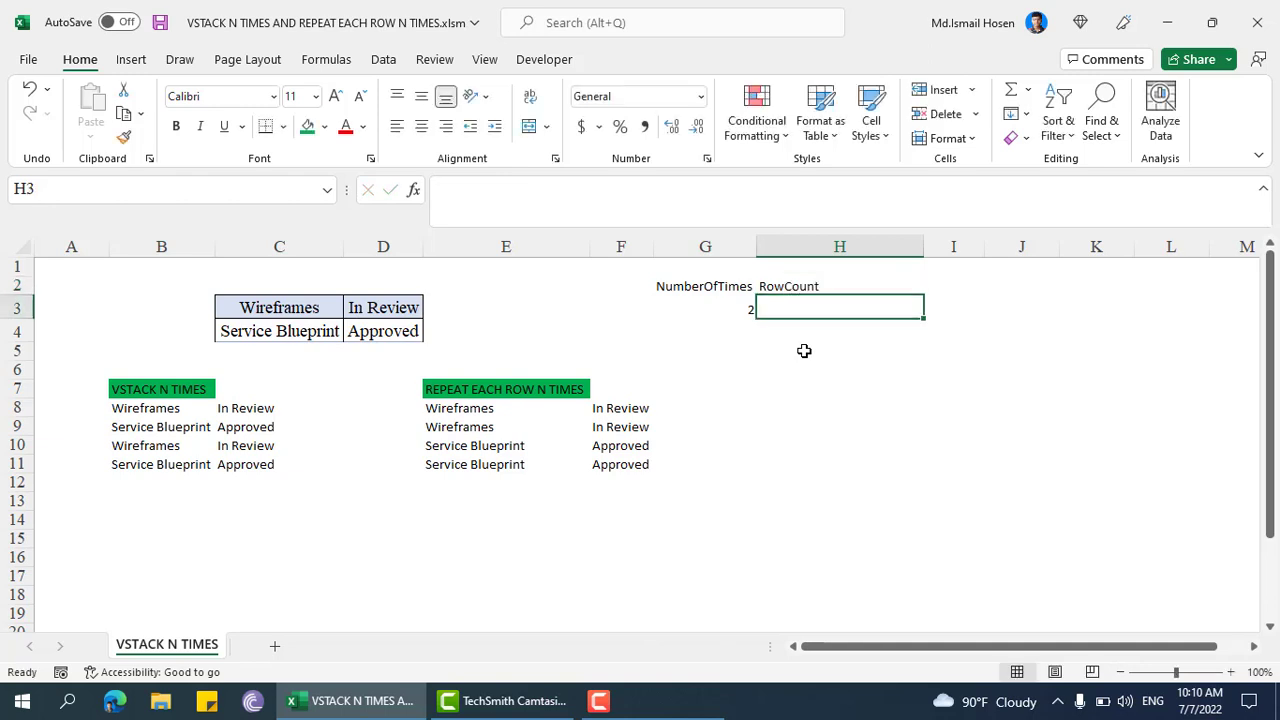
pyautogui.write('=ROWS(')
pyautogui.press('Left')
pyautogui.press('Left')
pyautogui.press('Left')
pyautogui.press('Left')
pyautogui.press('Left')
pyautogui.press('Left')
pyautogui.press('Left')
pyautogui.press('Right')
pyautogui.press('Right')
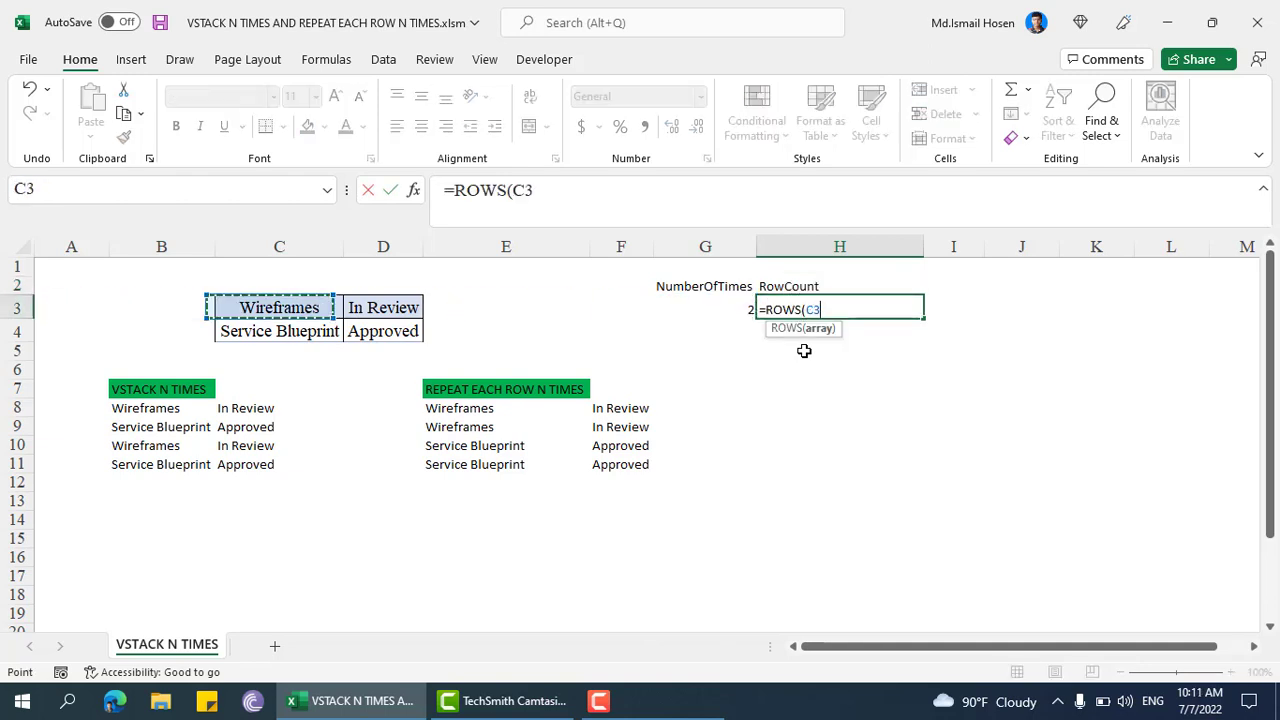
pyautogui.hotkey('shift', 'Right')
pyautogui.hotkey('shift', 'Down')
pyautogui.write(')')
pyautogui.hotkey('ctrl', 'Return')
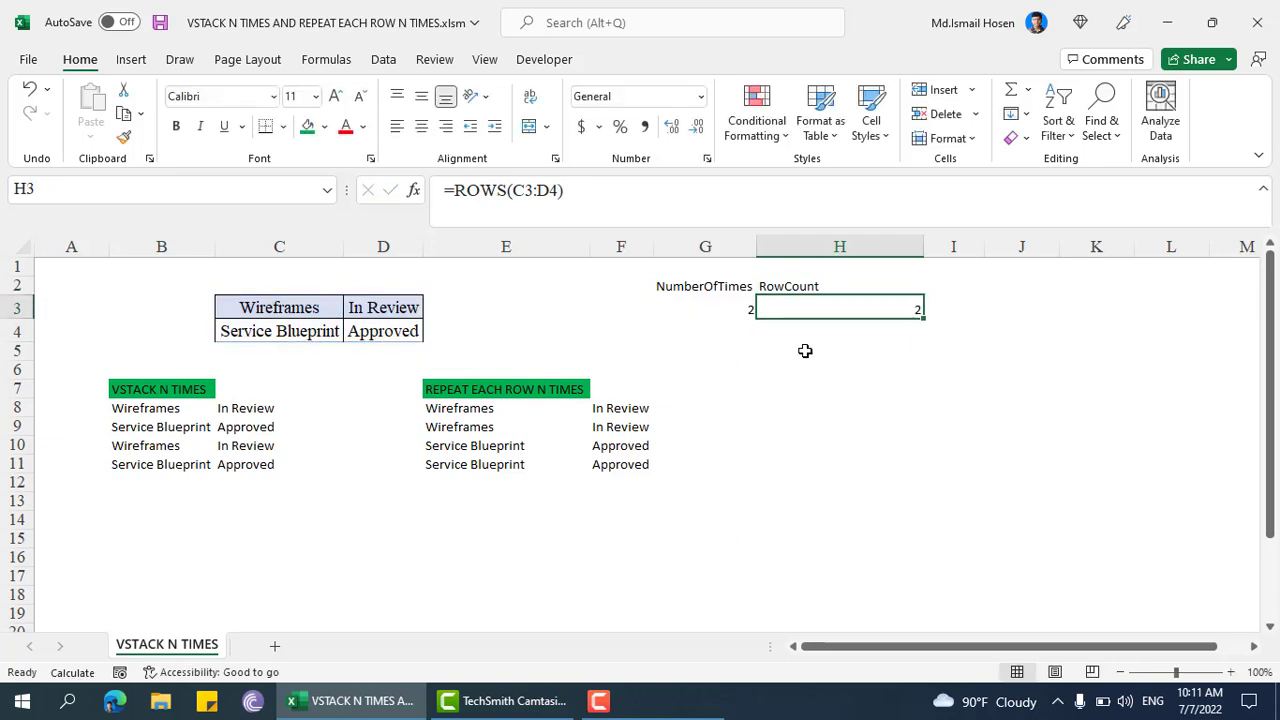
pyautogui.press('Up')
pyautogui.press('Right')
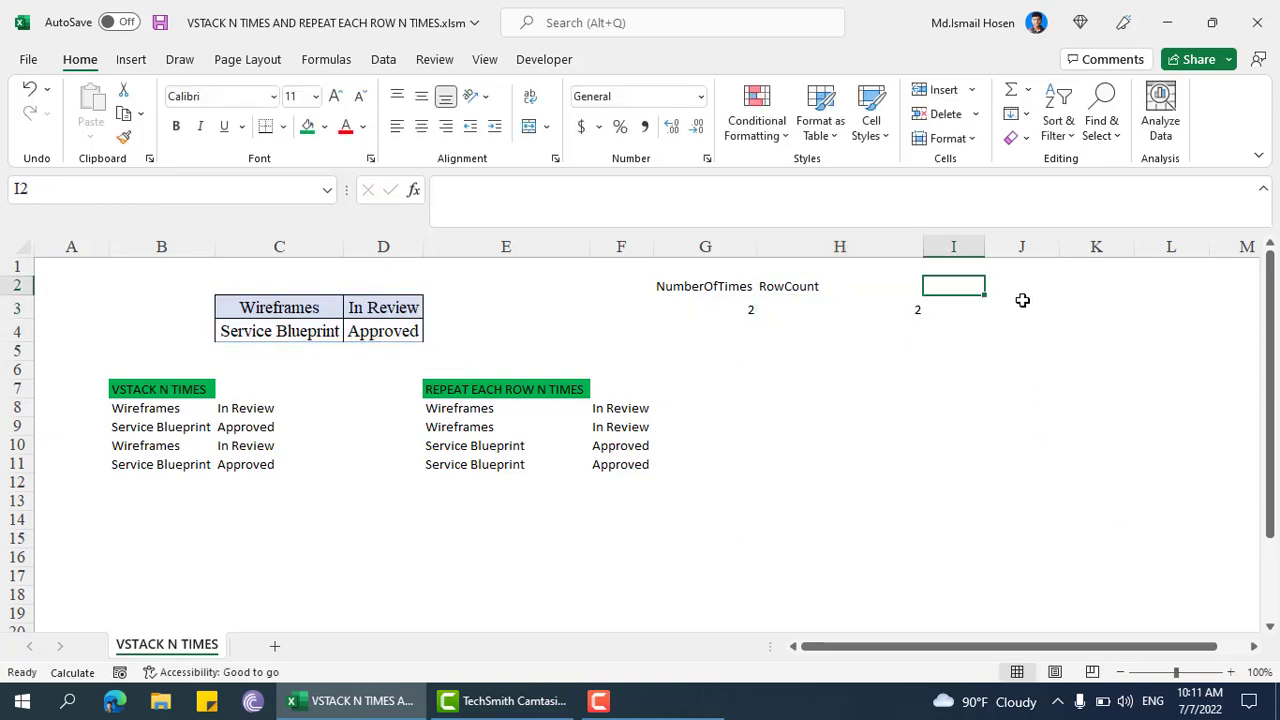
# Step: Add a ColumnCount label in I2 with =COLUMNS(C3:D4) below it
pyautogui.write('T')
pyautogui.press('BackSpace')
pyautogui.write('Column Count')
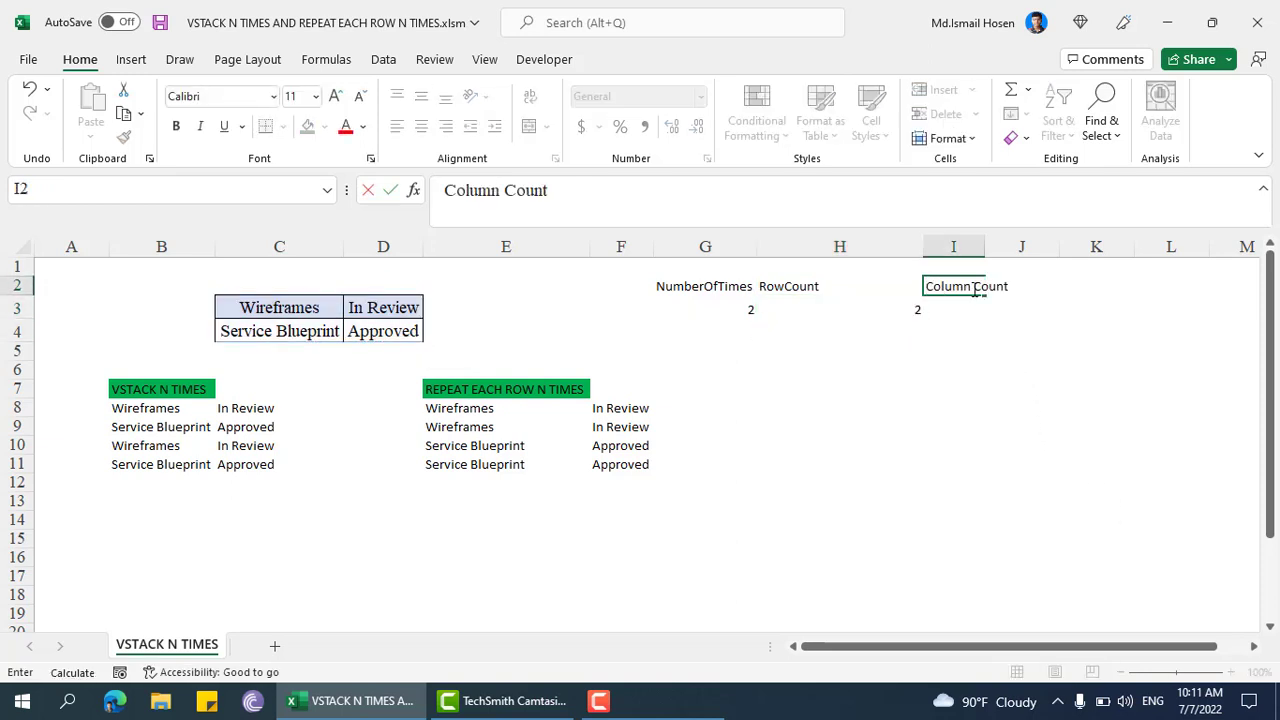
pyautogui.press('BackSpace')
pyautogui.press('Return')
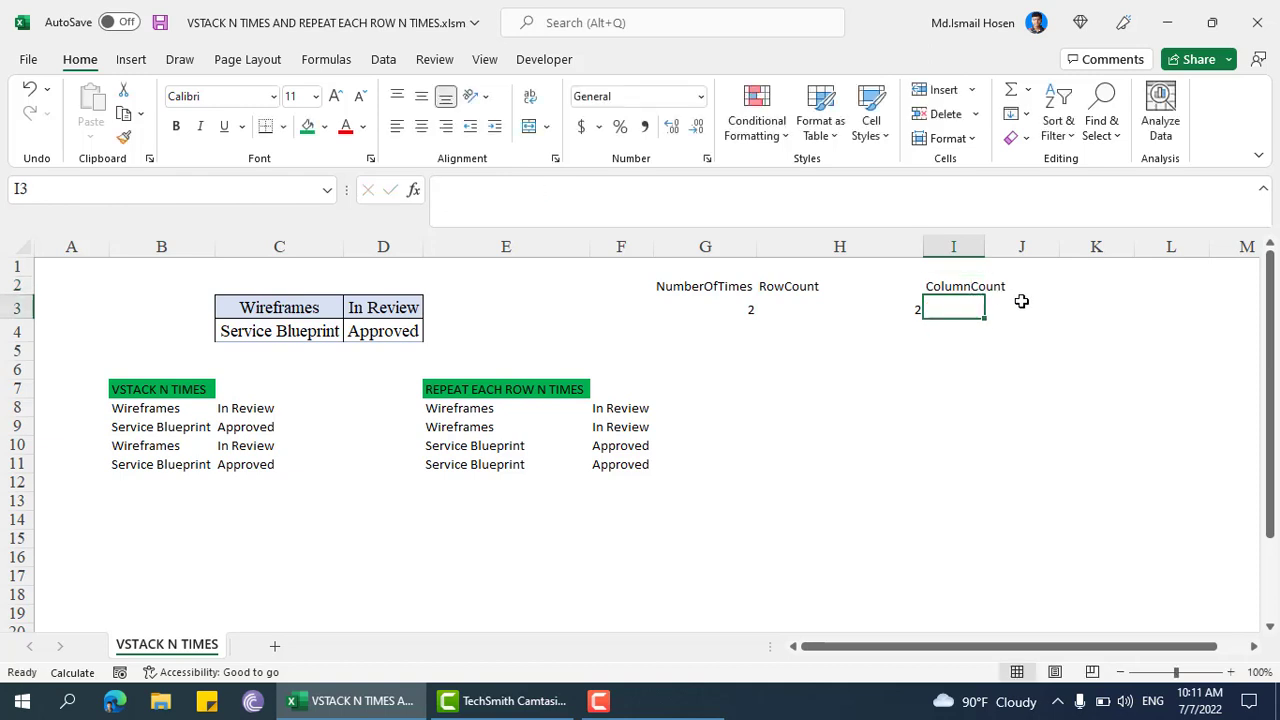
pyautogui.write('=c')
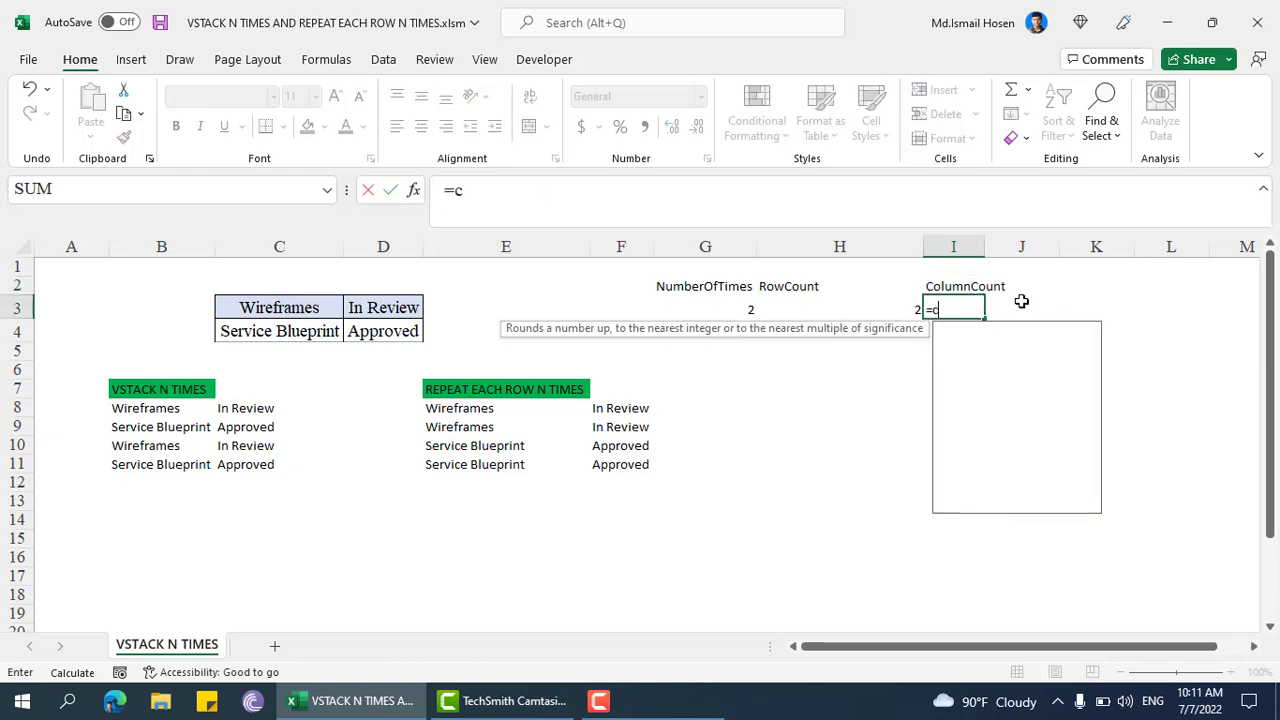
pyautogui.write('olumns(C3:D4')
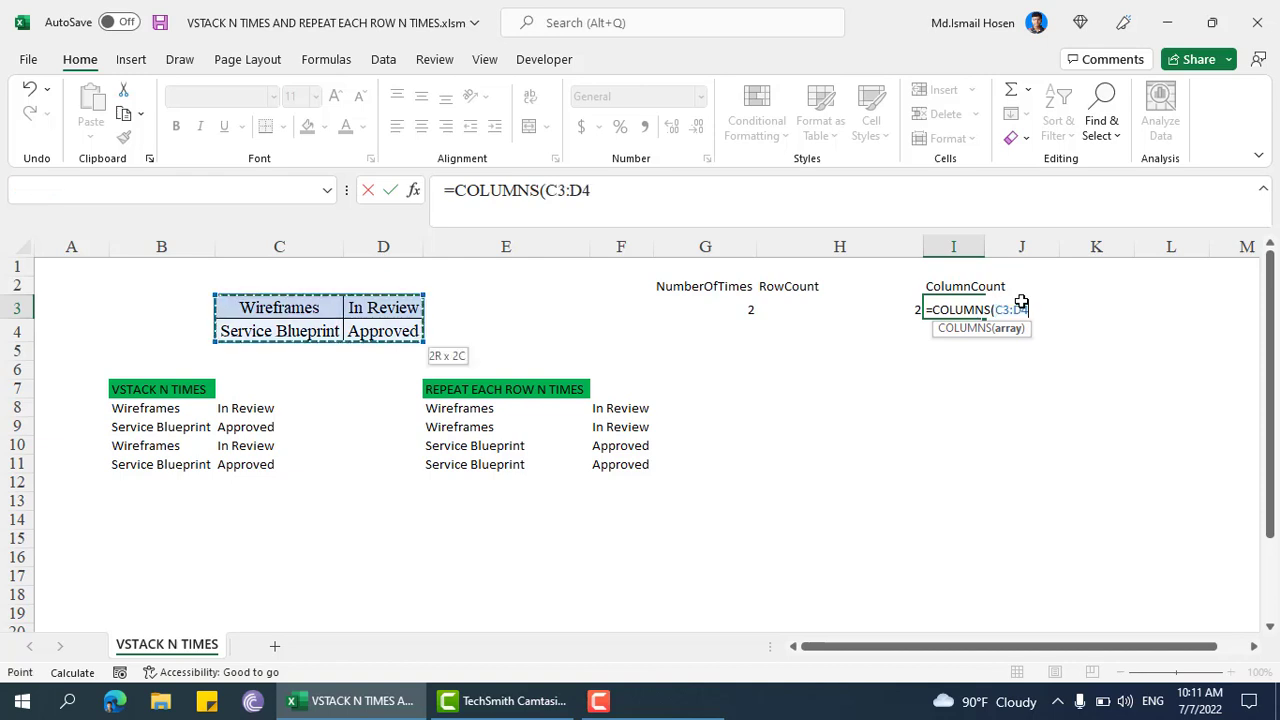
pyautogui.write(')')
pyautogui.press('Return')
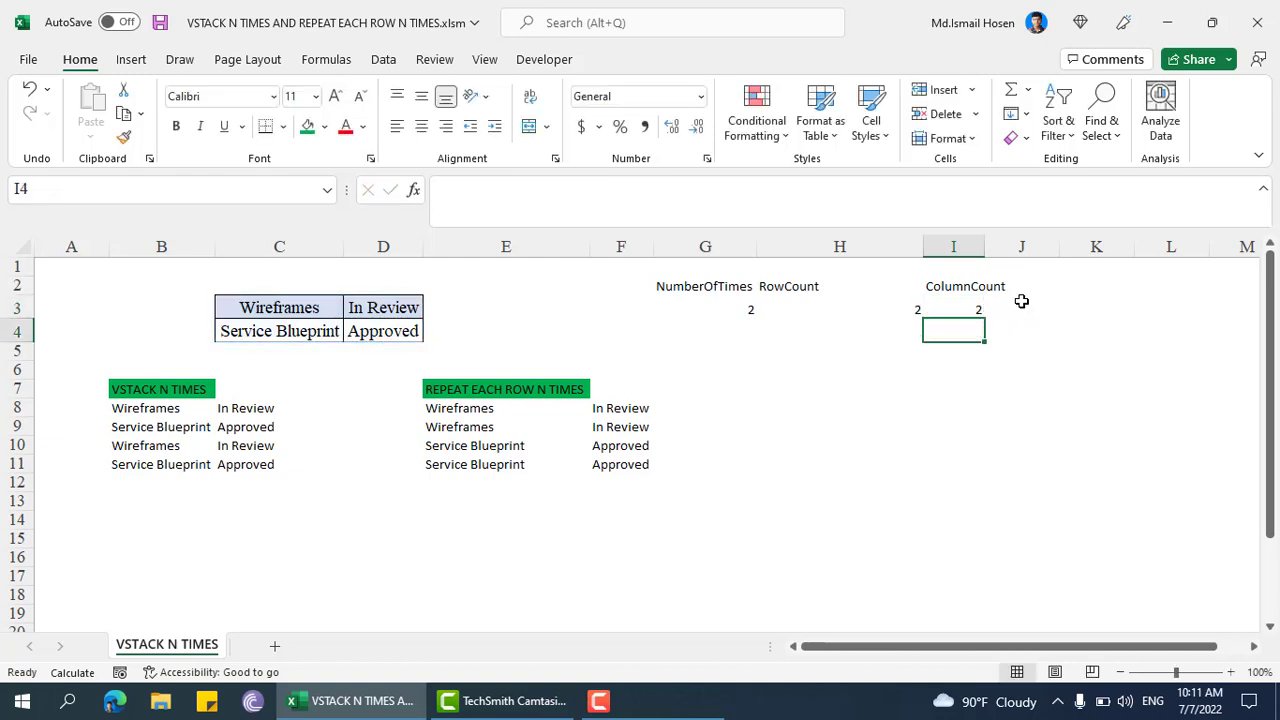
# Step: Add a TotalRowCount label in J2 with =H3*G3 in J3, returning 4
pyautogui.click(1021, 298)
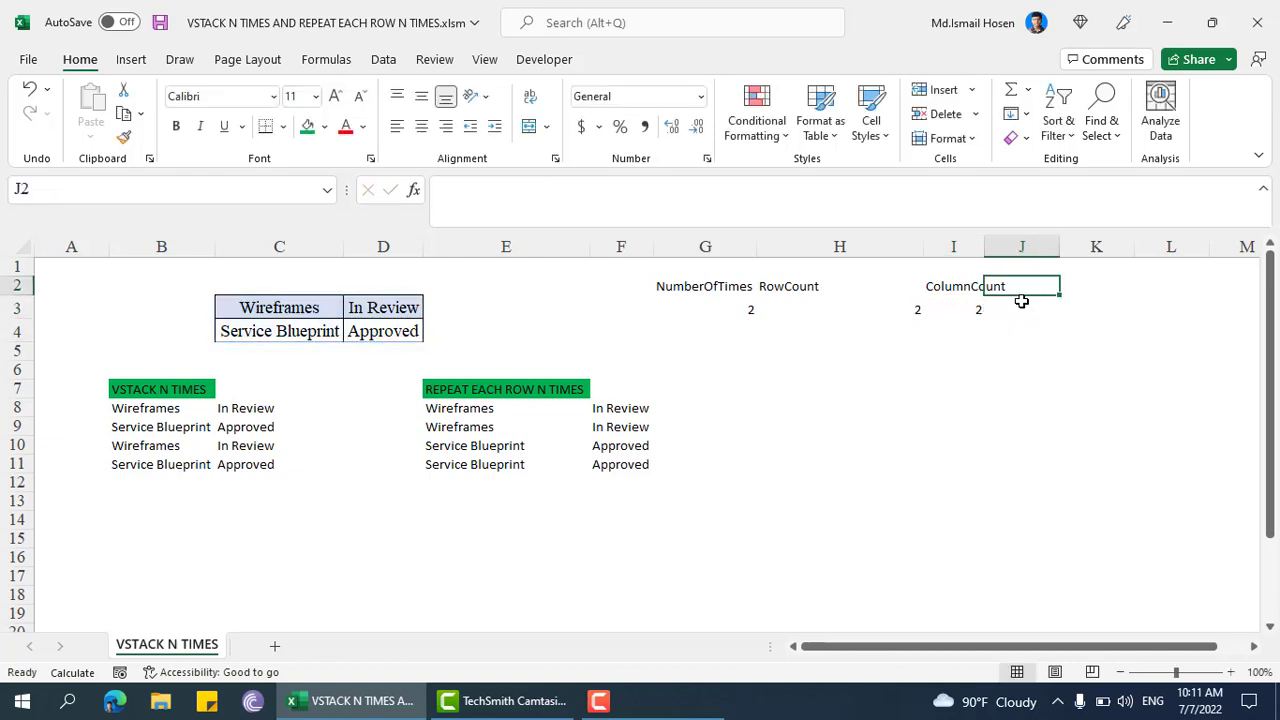
pyautogui.write('Ttoa')
pyautogui.press('BackSpace')
pyautogui.press('BackSpace')
pyautogui.press('BackSpace')
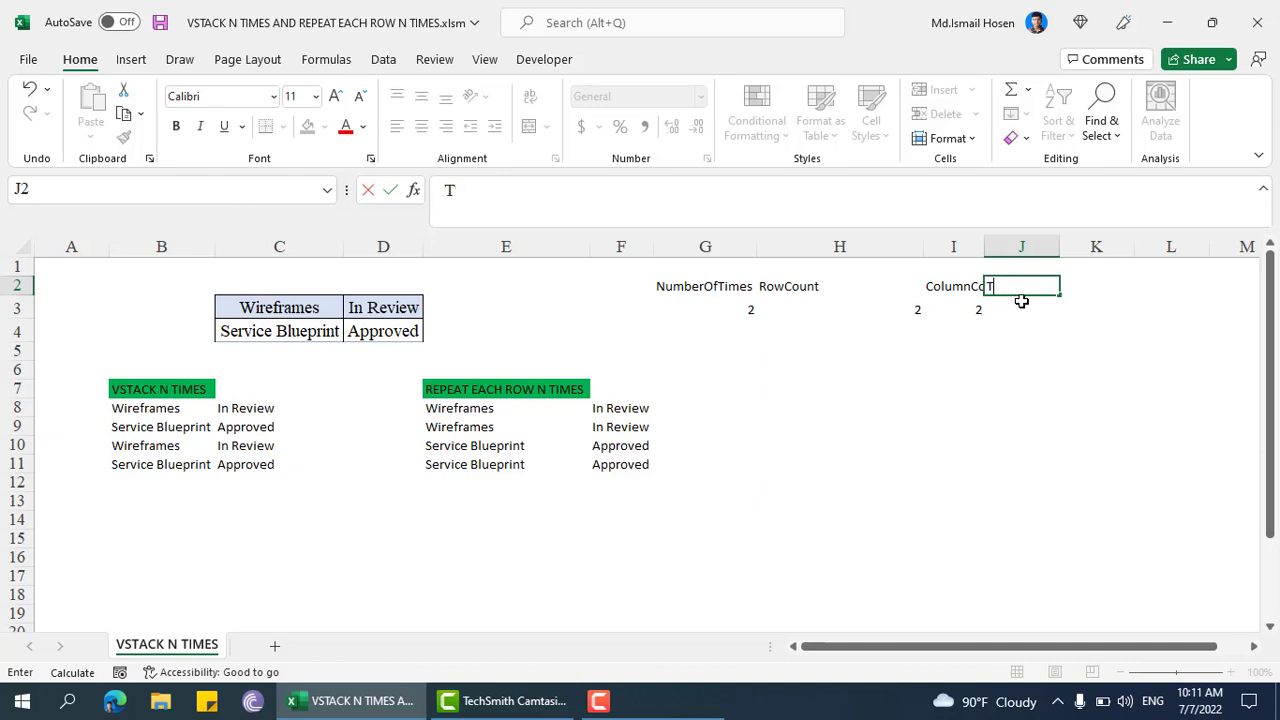
pyautogui.write('otalRowCount')
pyautogui.press('Return')
pyautogui.write('=')
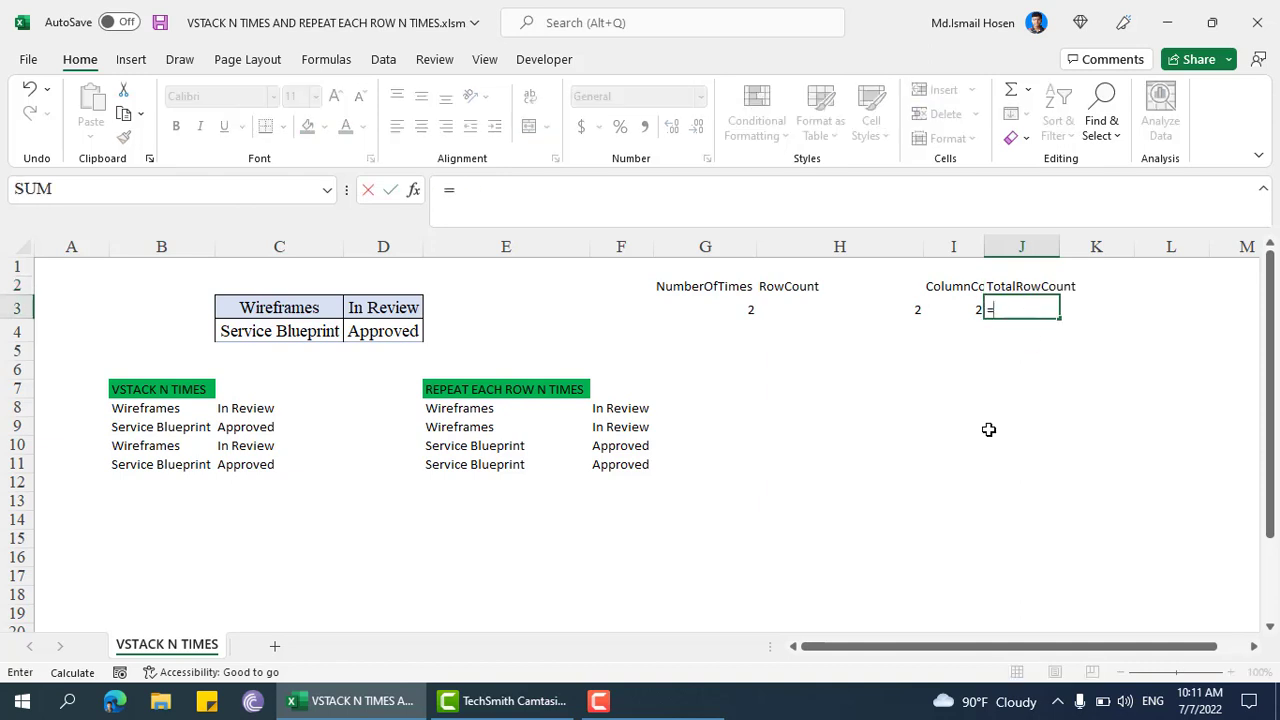
pyautogui.click(828, 312)
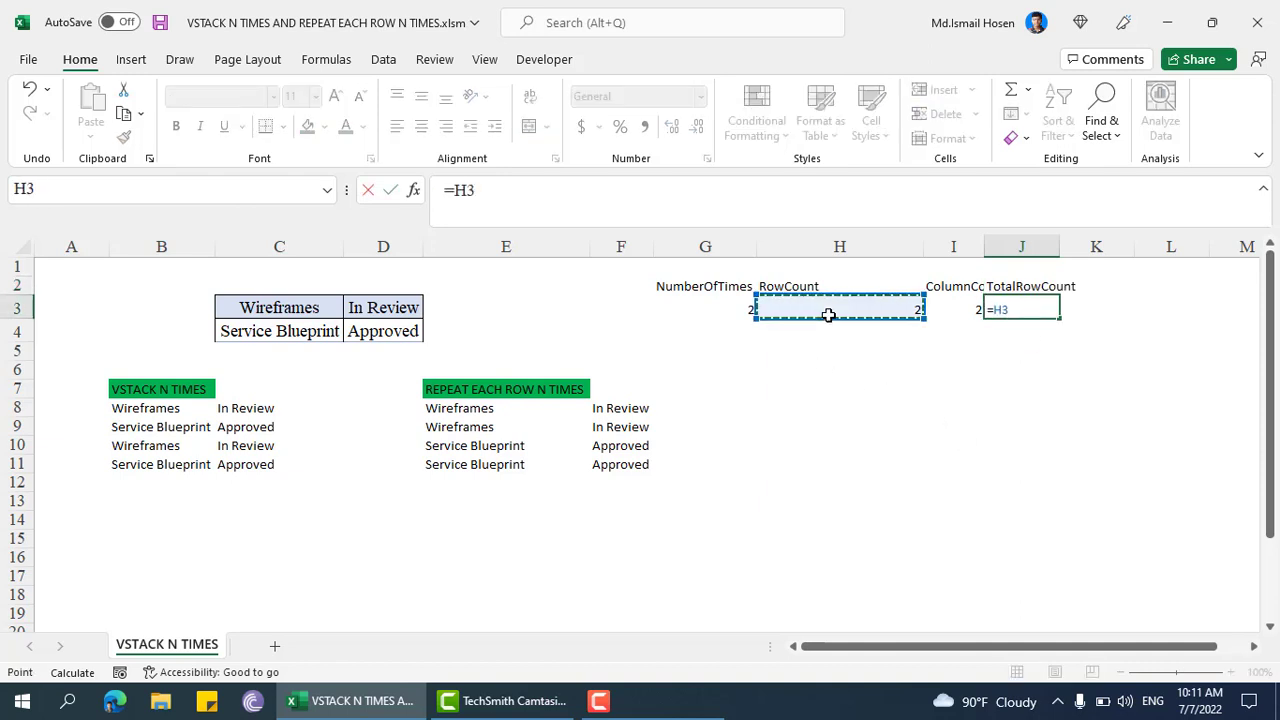
pyautogui.write('*')
pyautogui.click(735, 312)
pyautogui.press('Return')
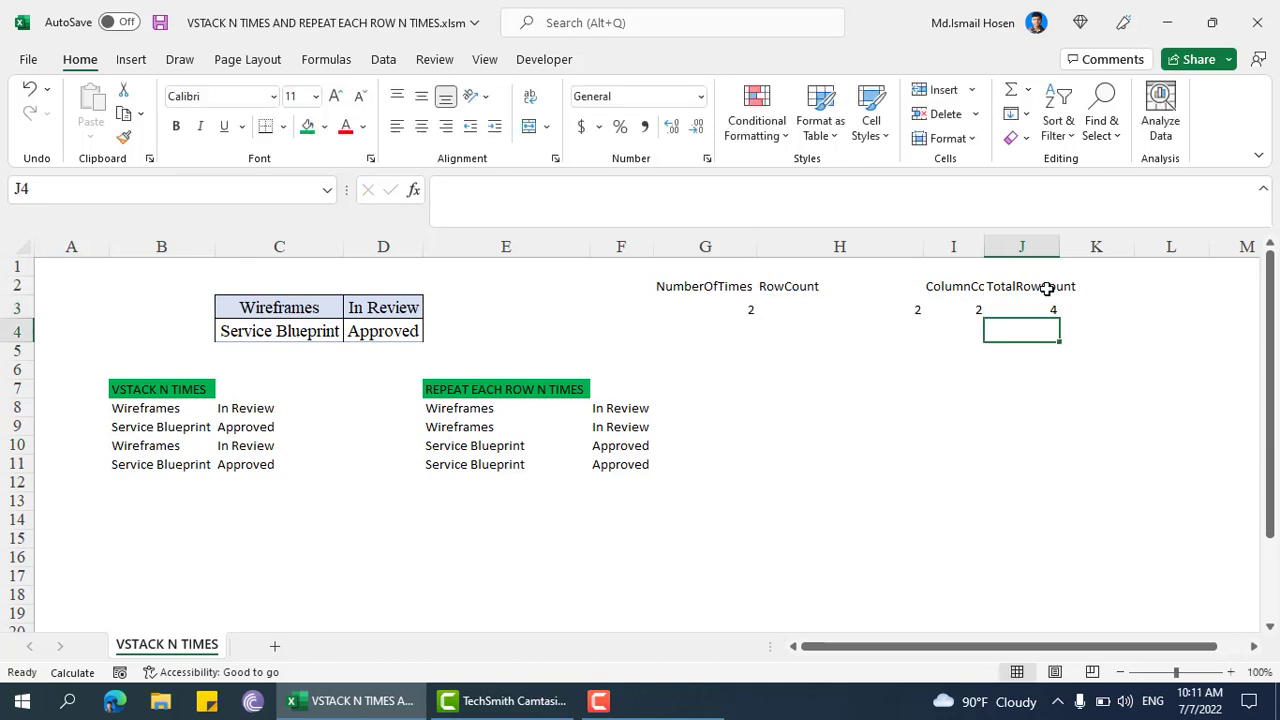
# Step: AutoFit columns H–J to their headings and check the ColumnCount formula
pyautogui.press('Up')
pyautogui.doubleClick(985, 247)
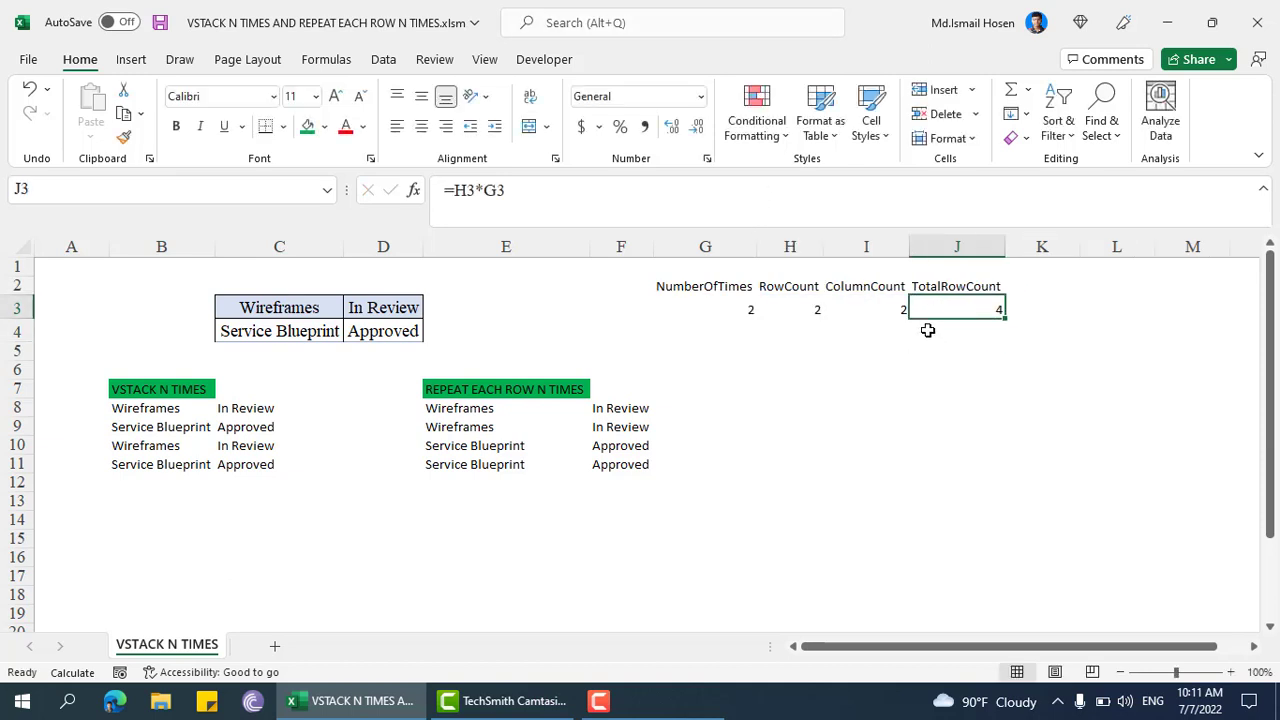
pyautogui.click(863, 303)
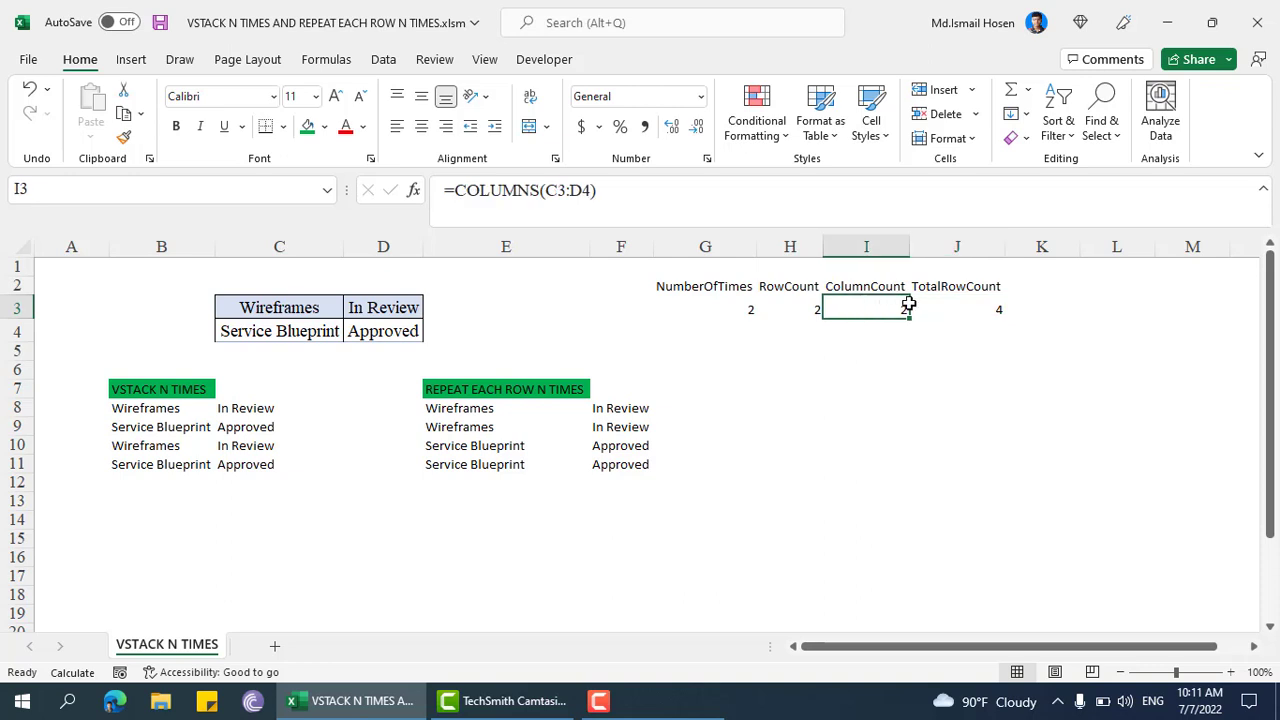
pyautogui.press('Right')
pyautogui.press('Right')
pyautogui.press('Up')
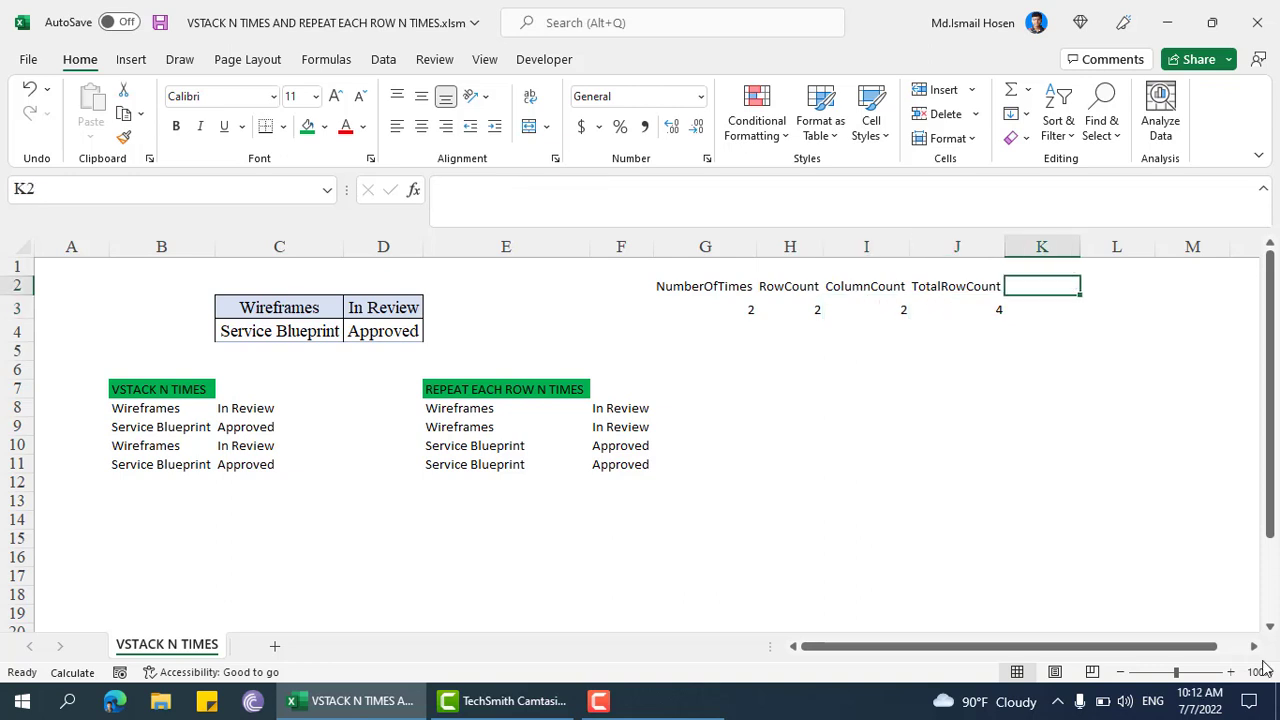
# Step: Add a Result heading in K2 and start MAKEARRAY in K3 using J3 rows and I3 columns
pyautogui.write('Result')
pyautogui.press('Return')
pyautogui.write('=')
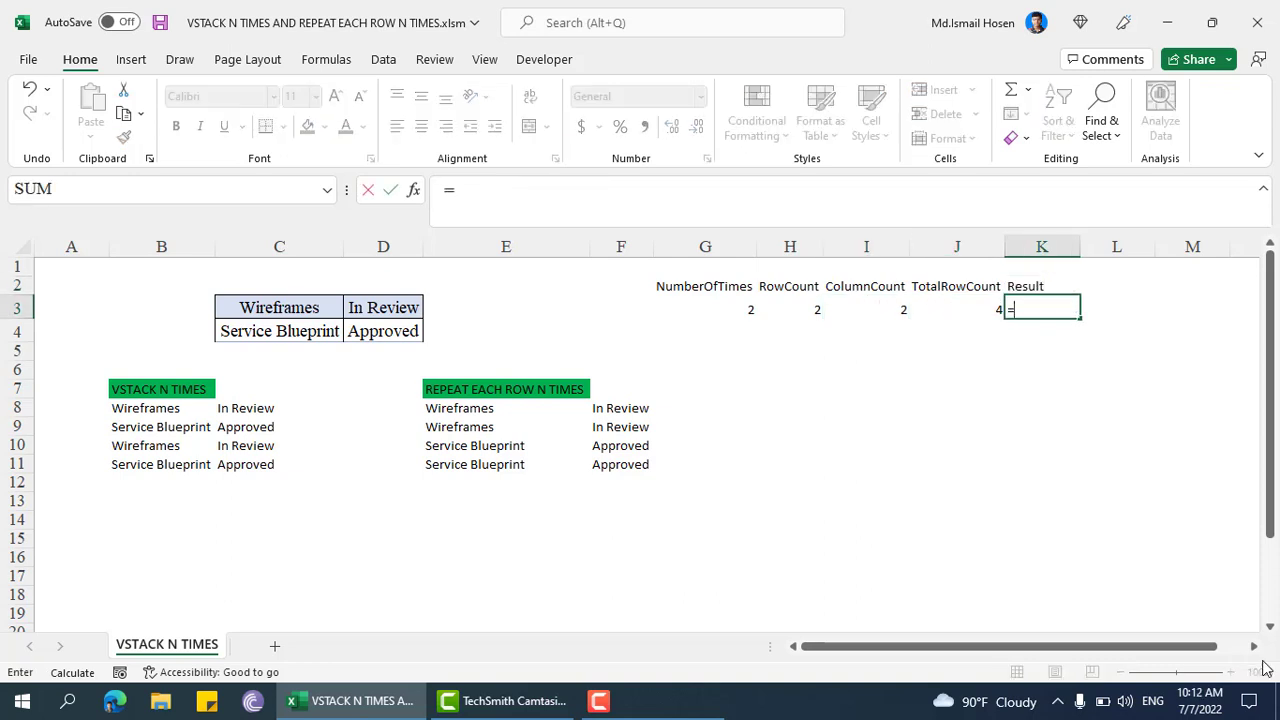
pyautogui.write('make')
pyautogui.press('Tab')
pyautogui.press('Left')
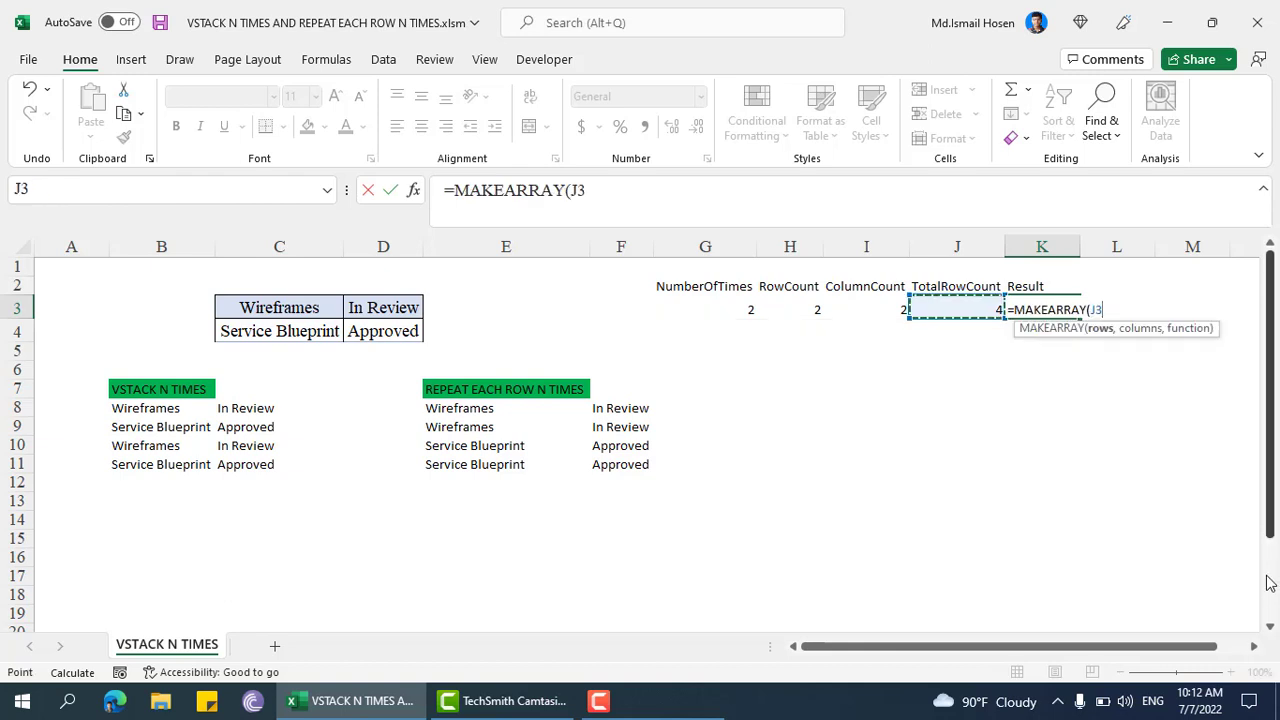
pyautogui.write(',')
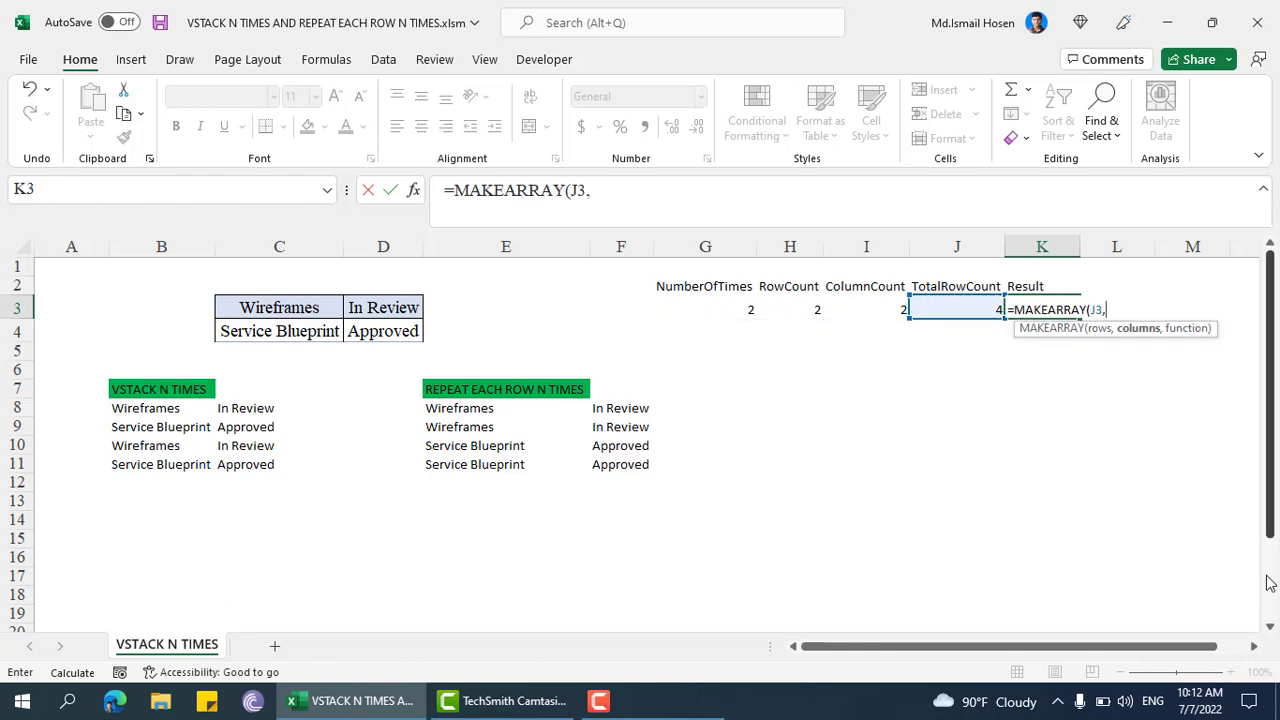
pyautogui.press('Left')
pyautogui.press('Left')
# Step: Finish the formula with LAMBDA(RowIndex,ColumnIndex,RowIndex) and accept Excel's correction
pyautogui.write(',lam')
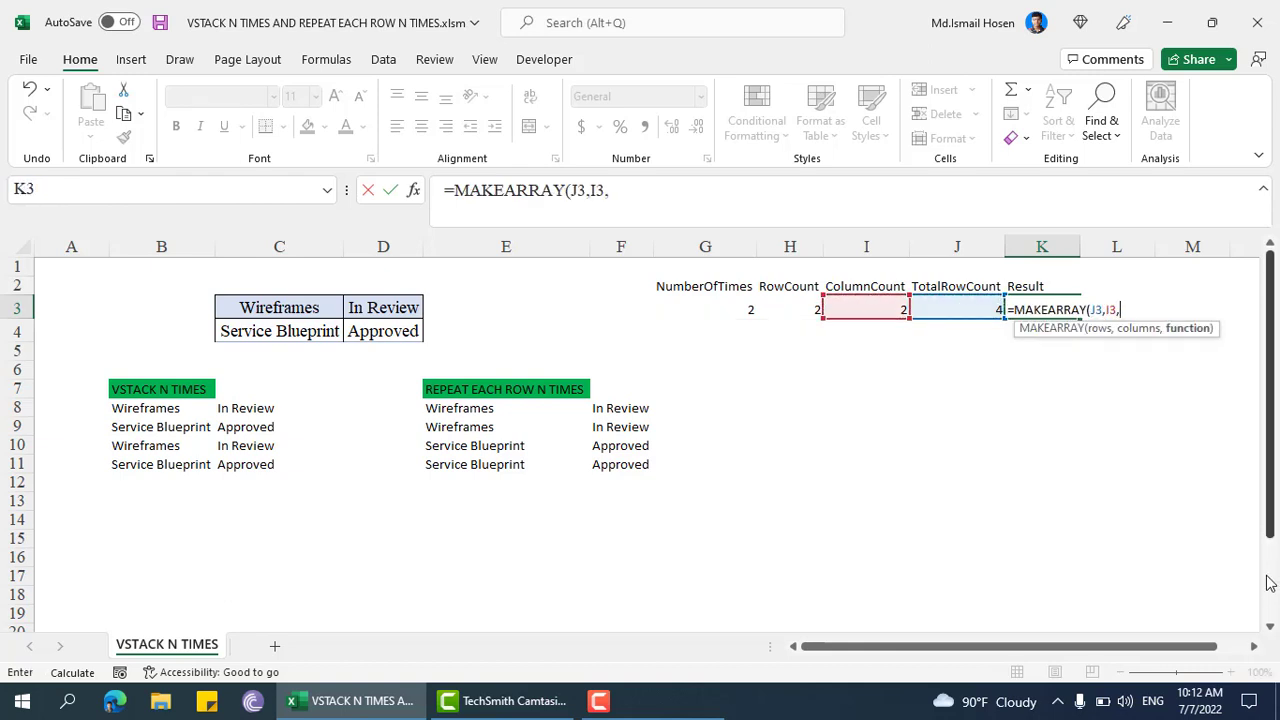
pyautogui.press('Tab')
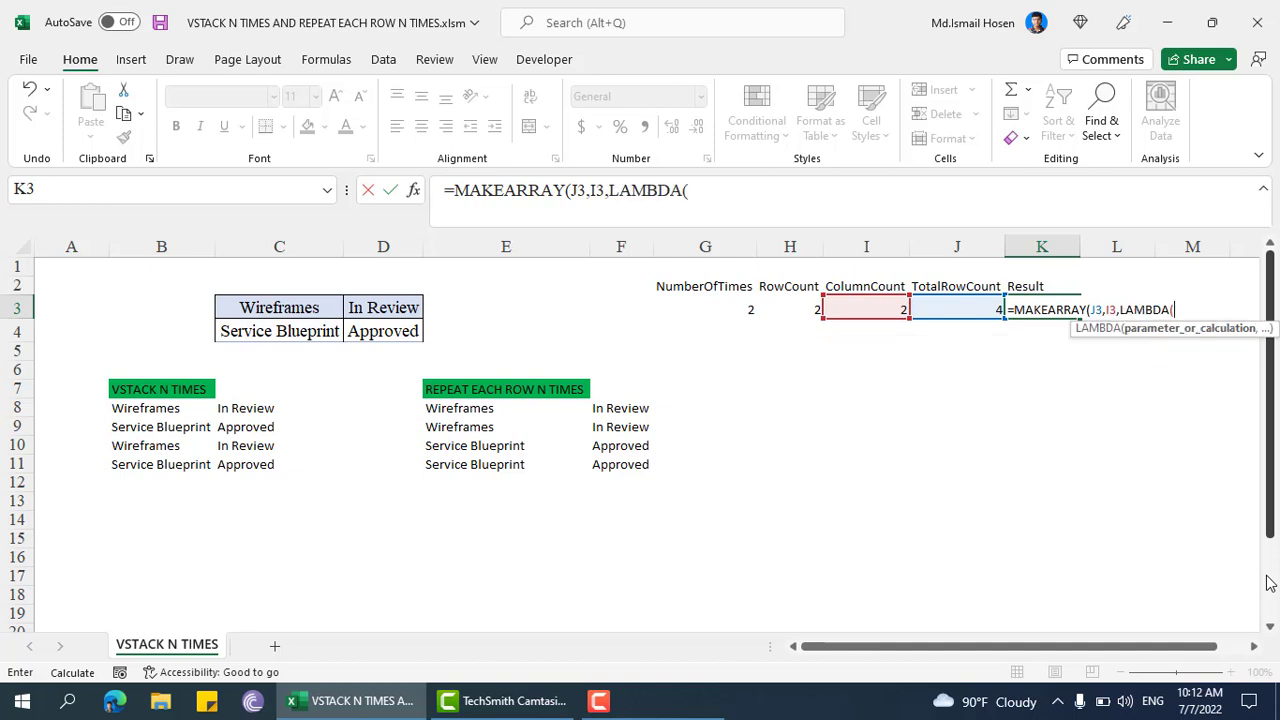
pyautogui.write('RowIndex,Colum')
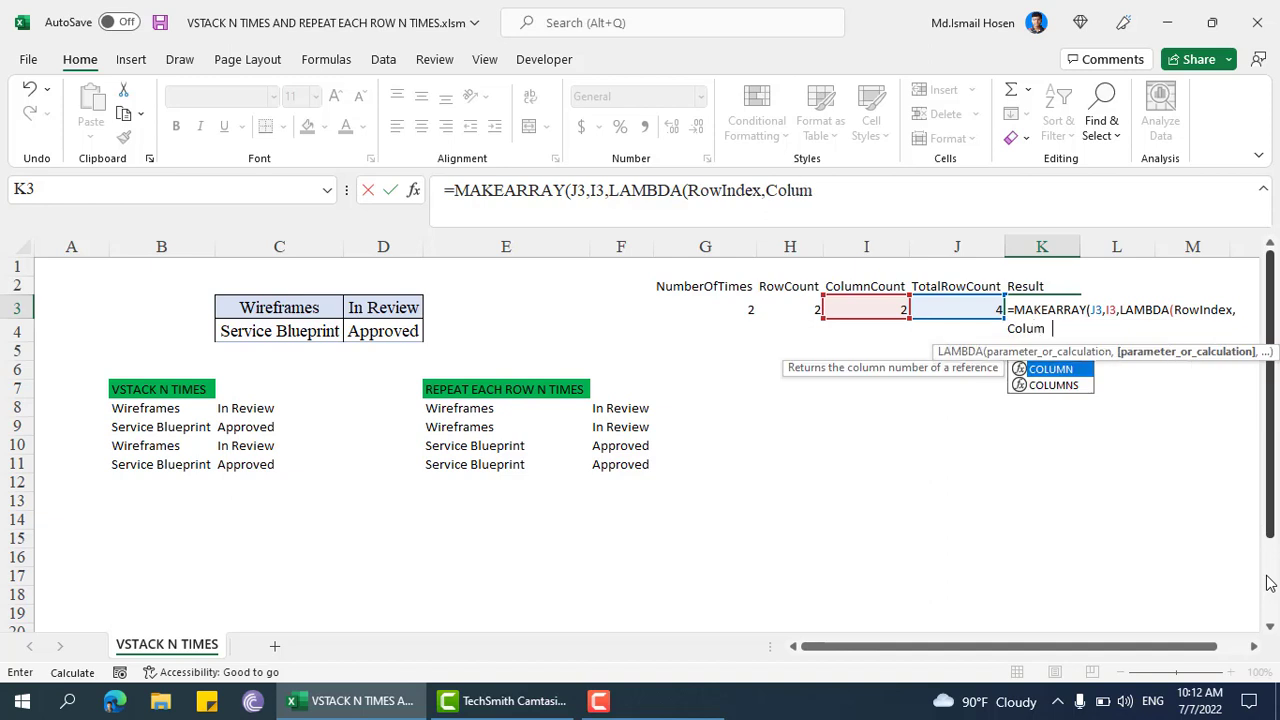
pyautogui.write('nIndex,')
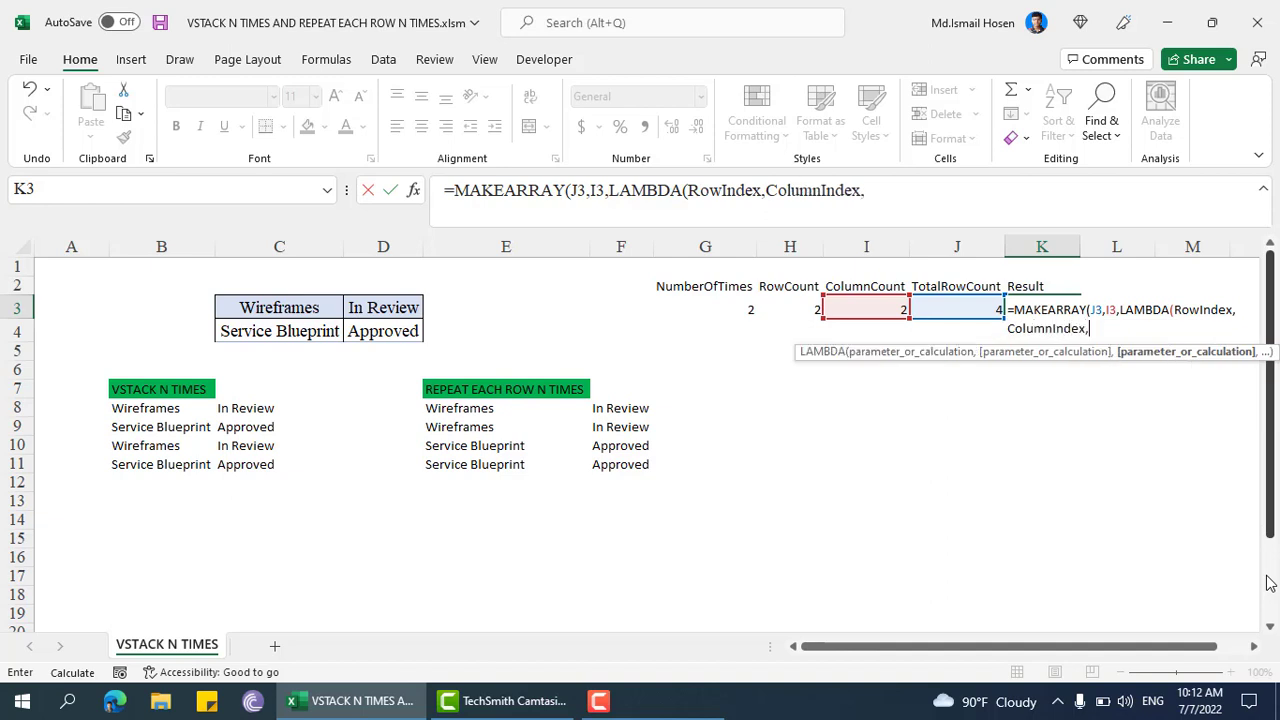
pyautogui.write('row')
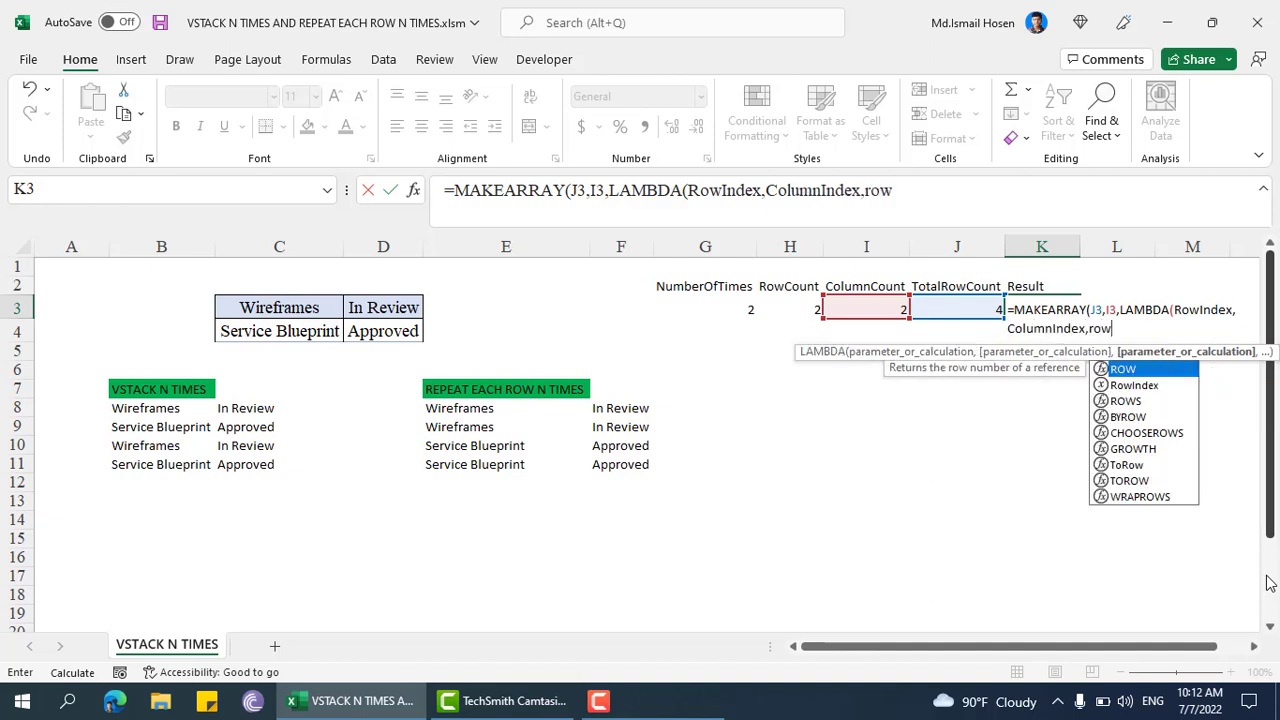
pyautogui.press('Down')
pyautogui.press('Tab')
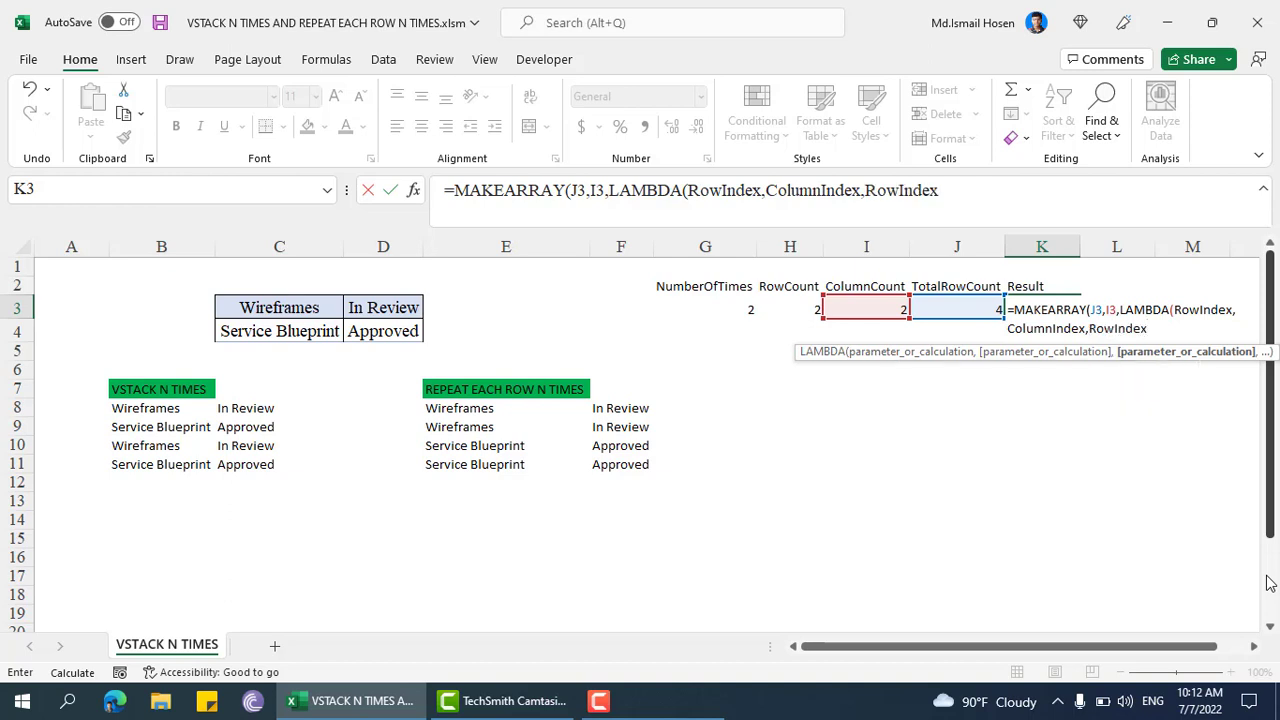
pyautogui.write(')')
pyautogui.press('Return')
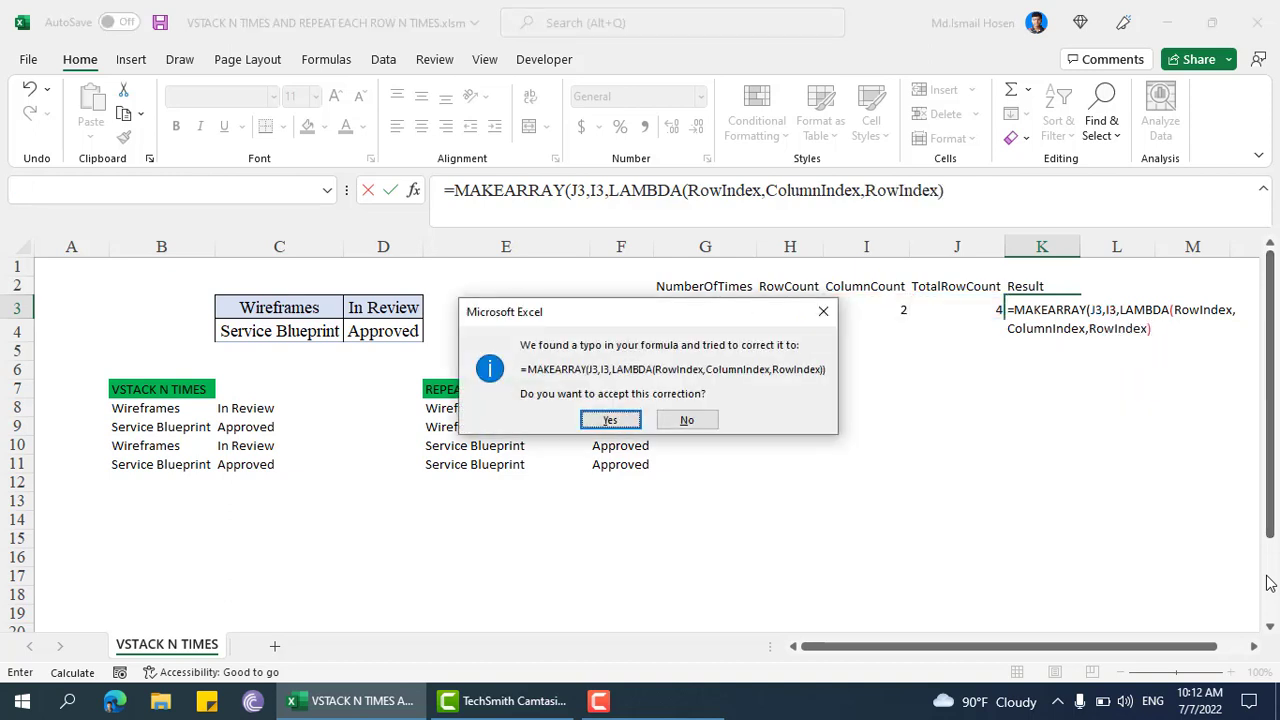
pyautogui.press('Return')
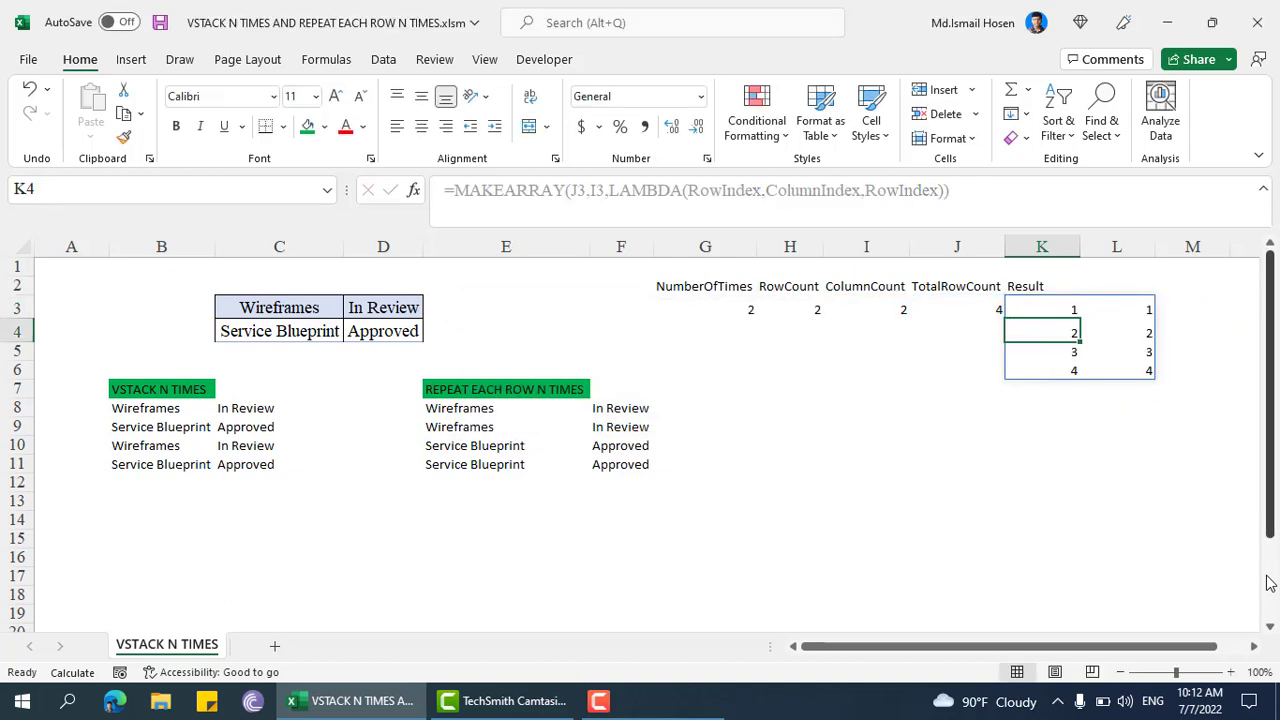
# Step: Step through the spilled values 1–4 in K3:K6, then place the edit point before RowIndex in the formula bar
pyautogui.press('Up')
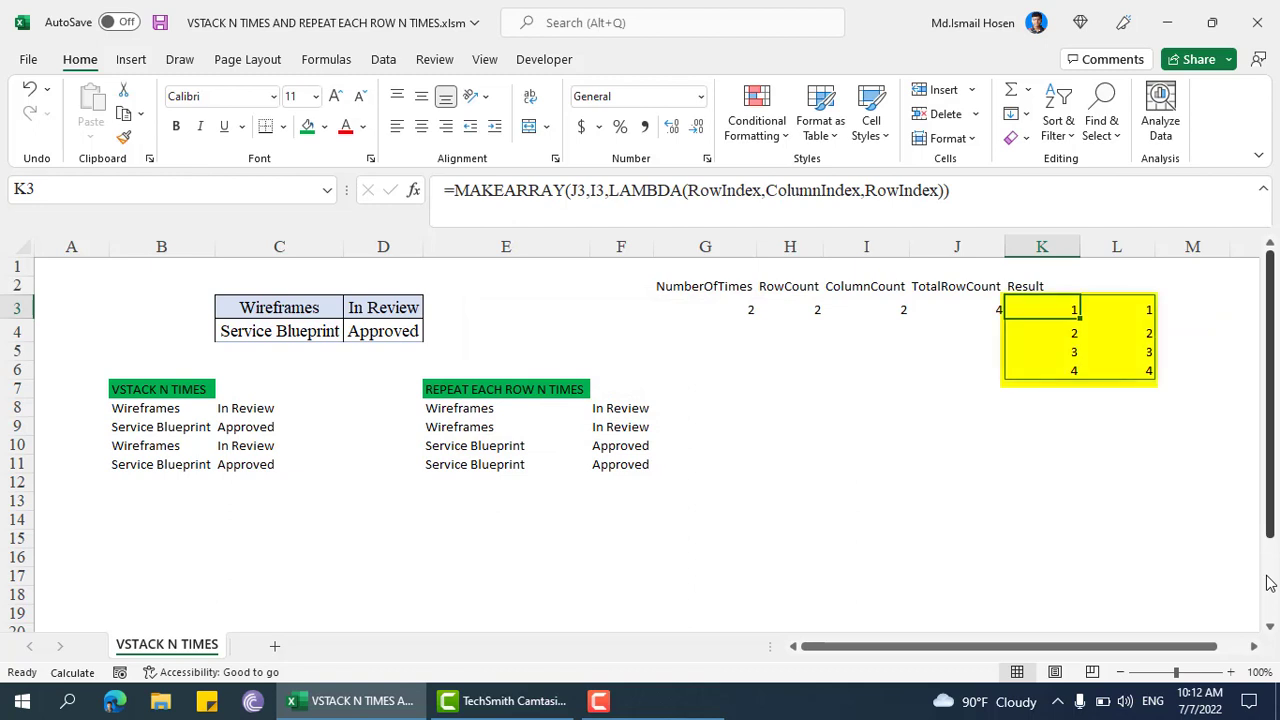
pyautogui.press('Down')
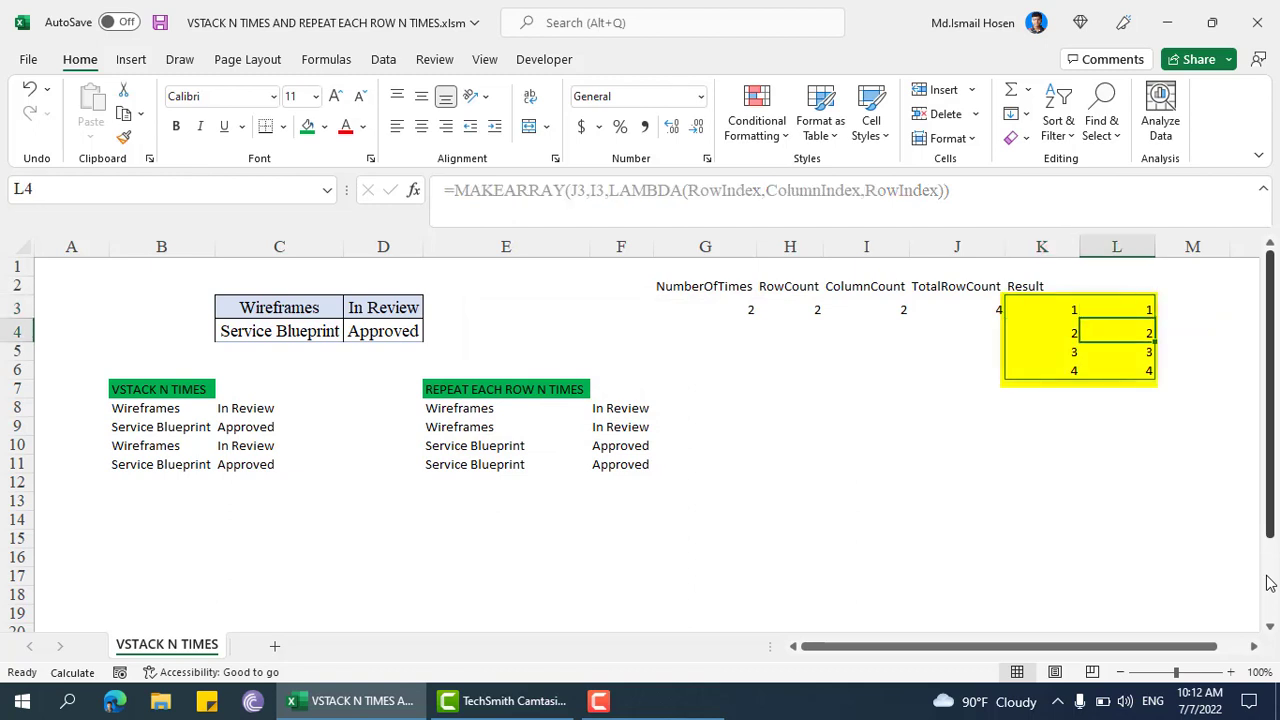
pyautogui.press('Down')
pyautogui.press('Down')
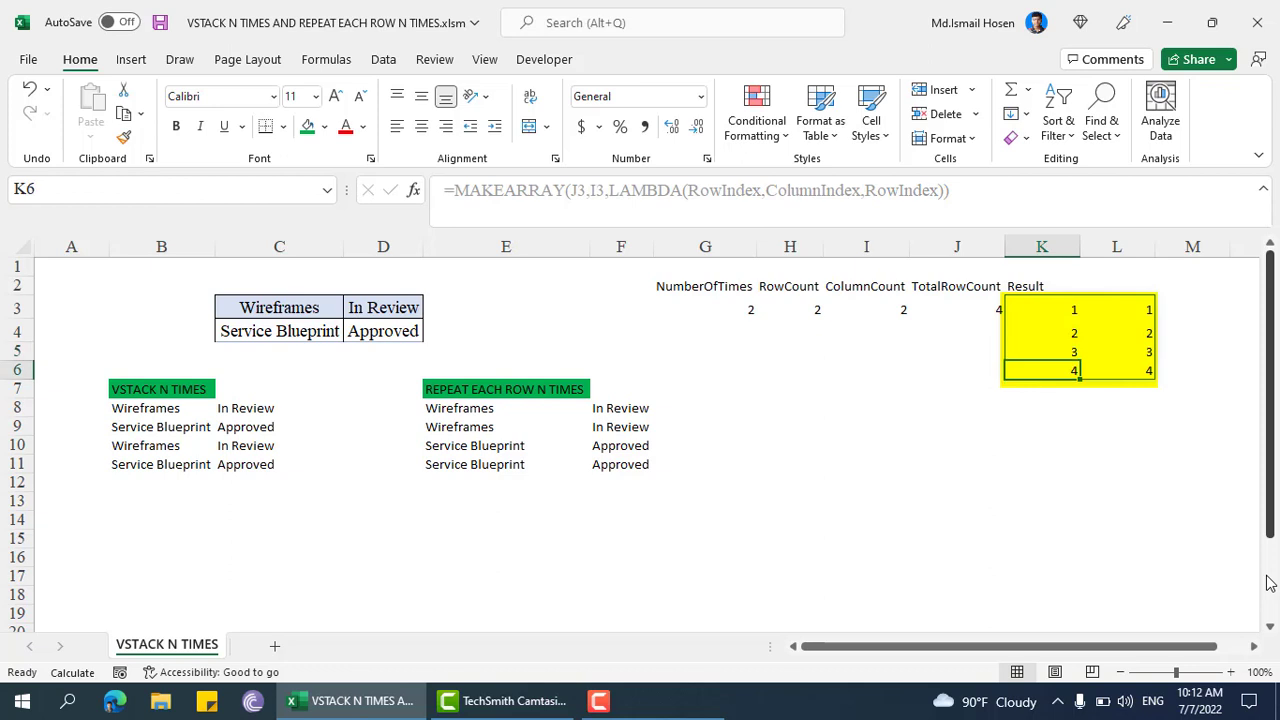
pyautogui.press('Up')
pyautogui.press('Up')
pyautogui.press('Up')
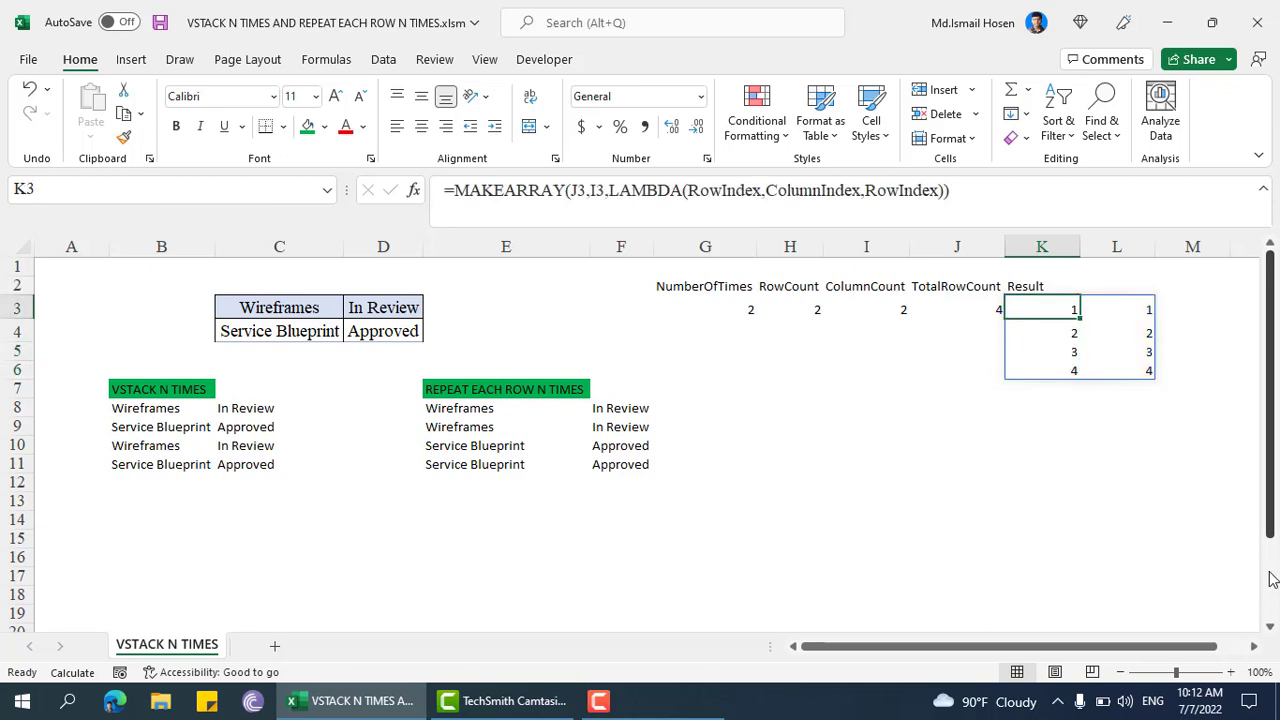
pyautogui.press('Down')
pyautogui.press('Down')
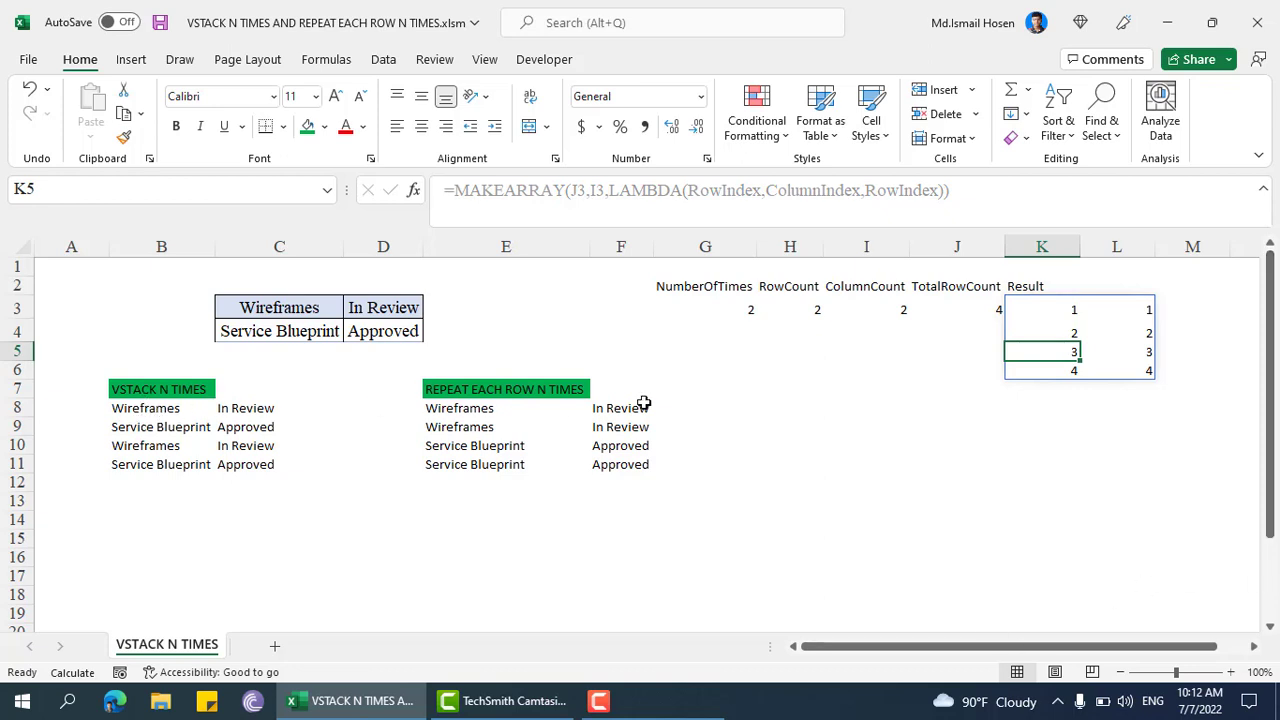
pyautogui.click(1050, 305)
pyautogui.click(1058, 334)
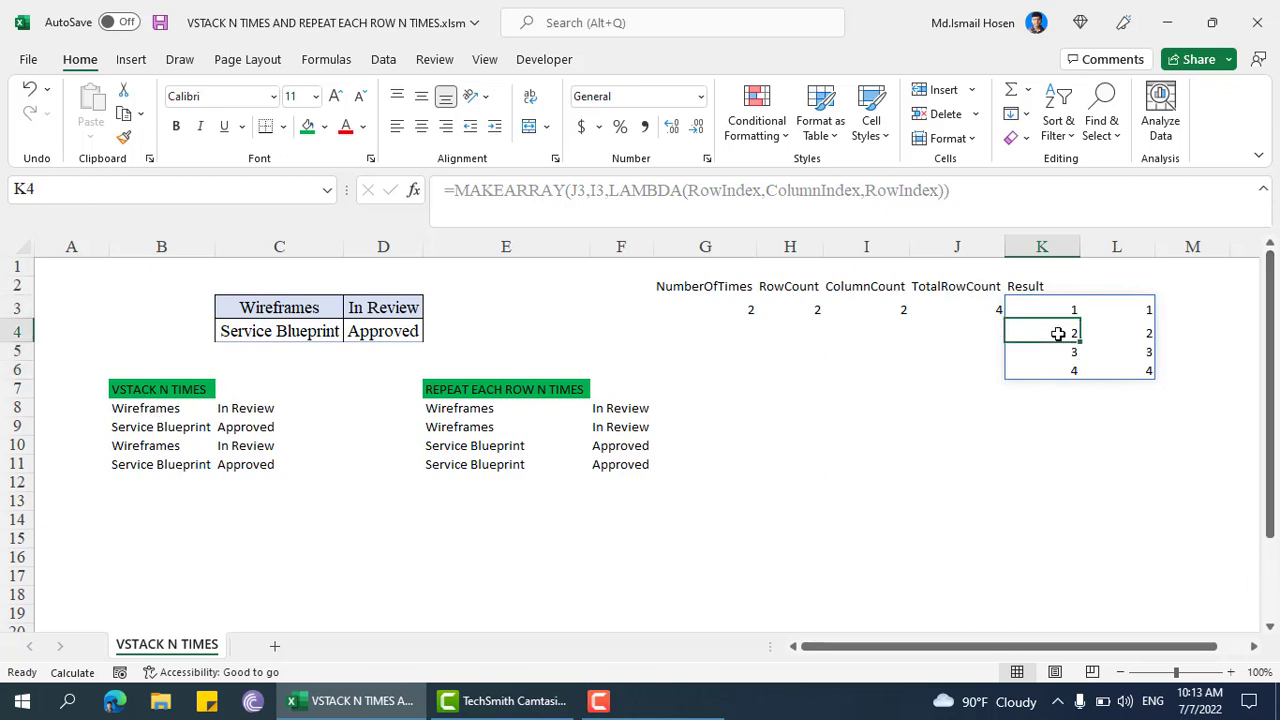
pyautogui.click(1063, 350)
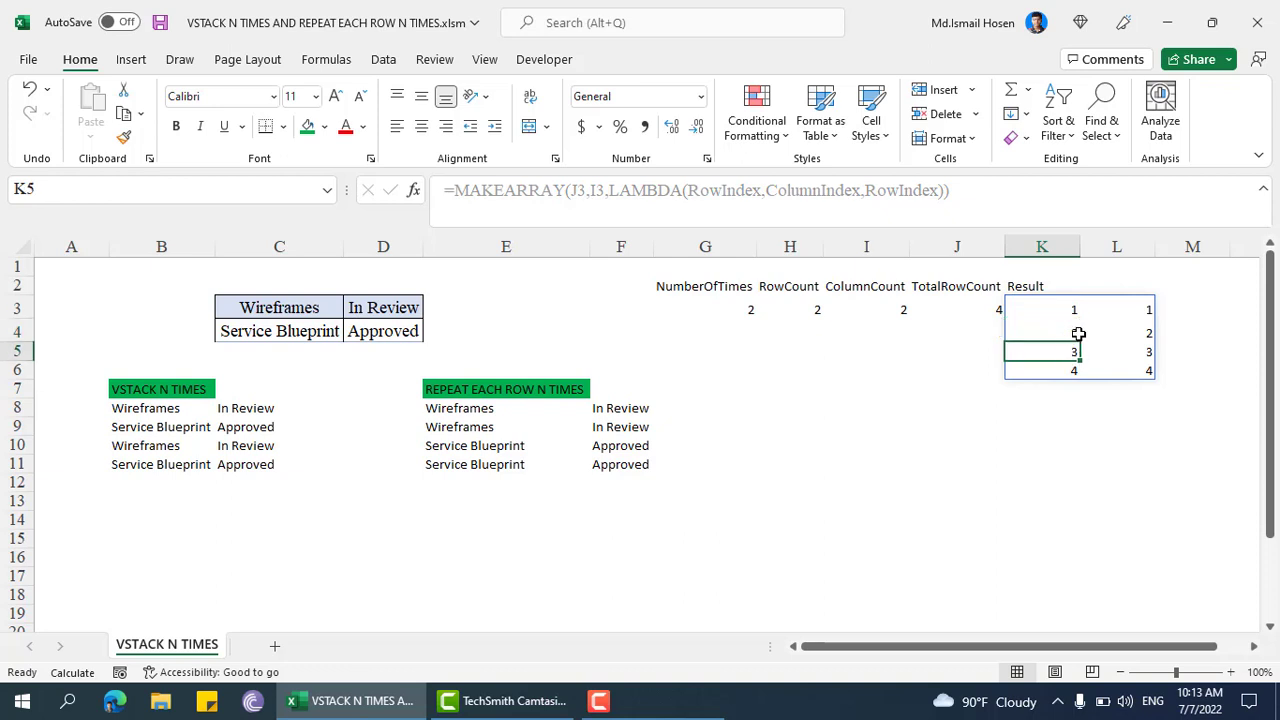
pyautogui.click(1065, 371)
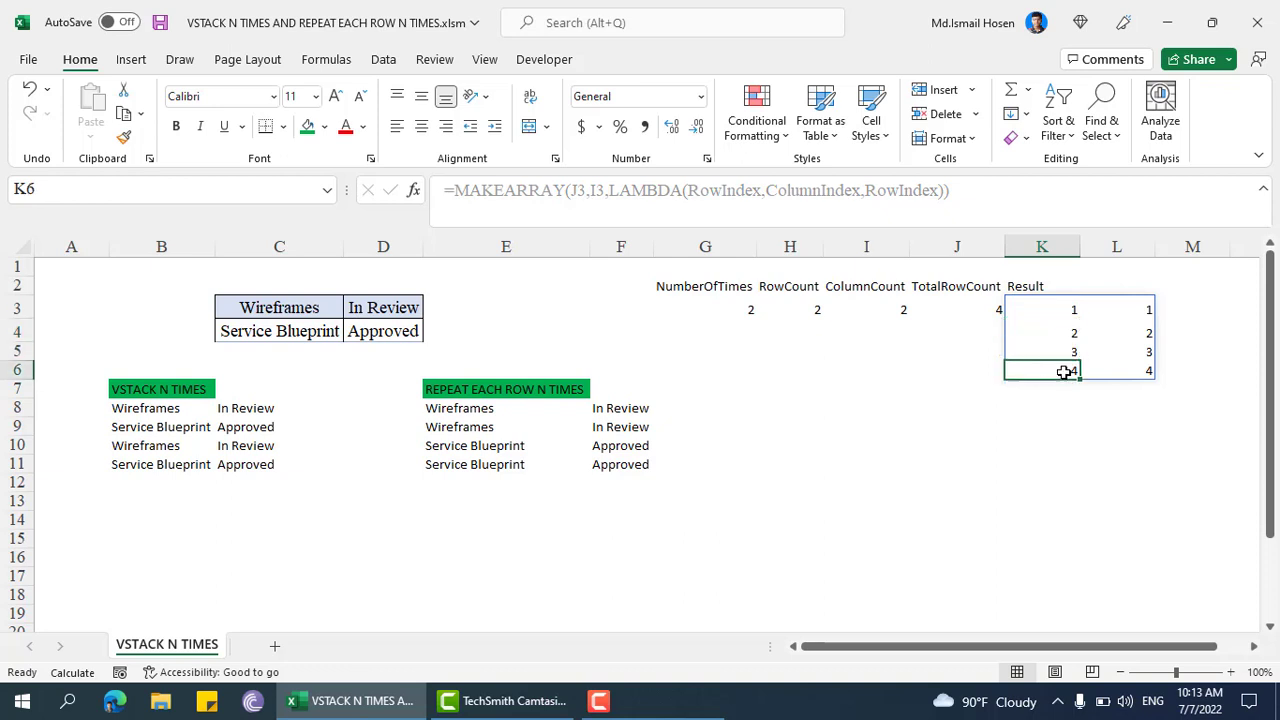
pyautogui.click(1049, 305)
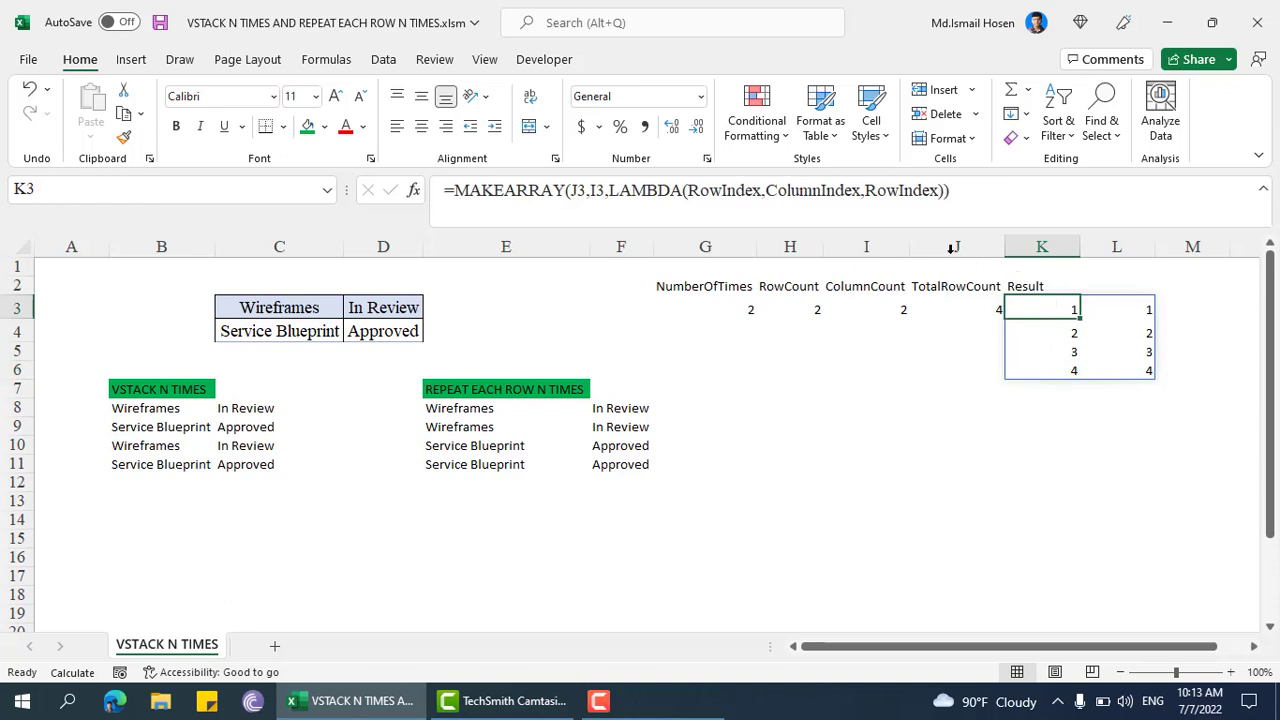
pyautogui.click(867, 193)
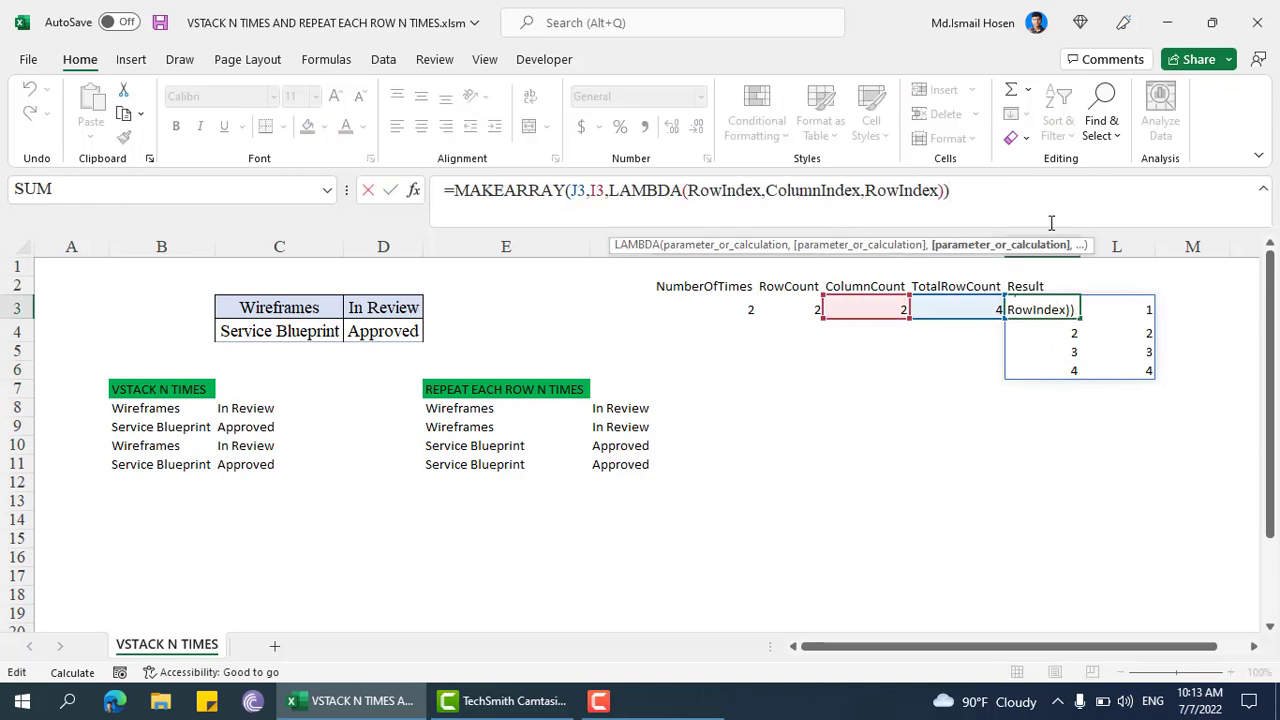
# Step: Change the LAMBDA result to MOD((RowIndex-1),H3) and accept the bracket correction
pyautogui.write('mod')
pyautogui.press('Tab')
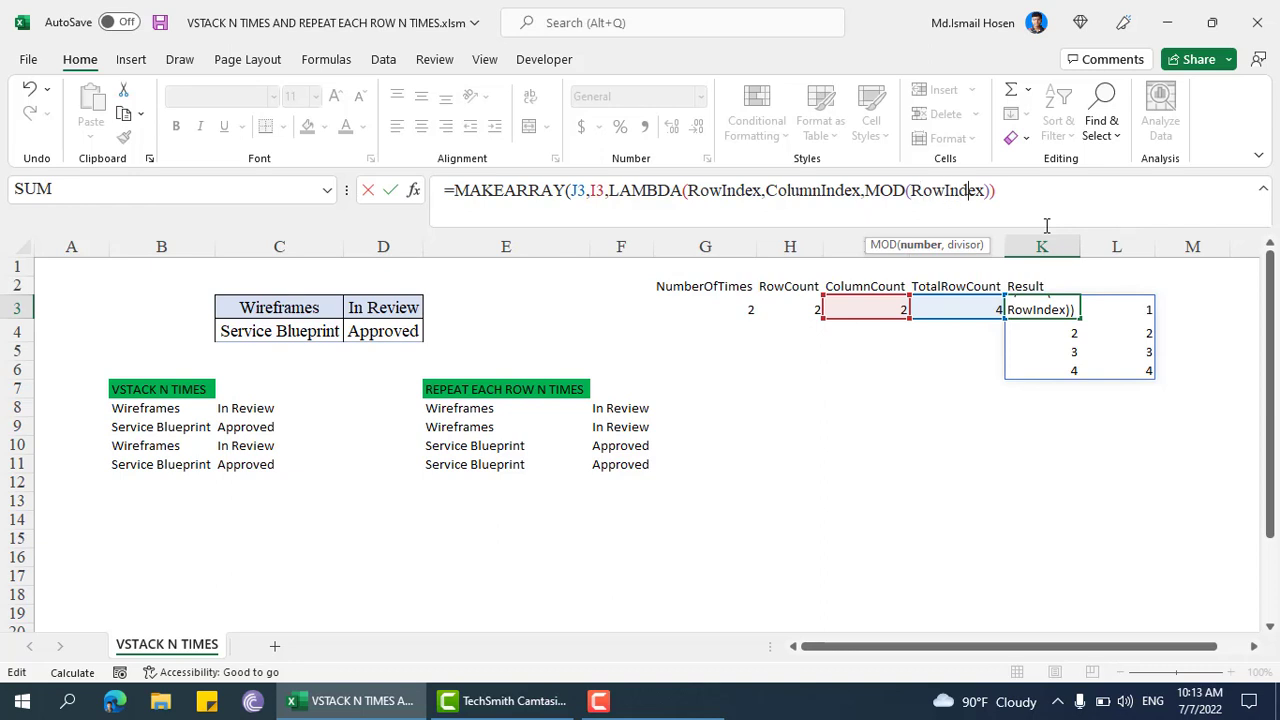
pyautogui.write('-1)')
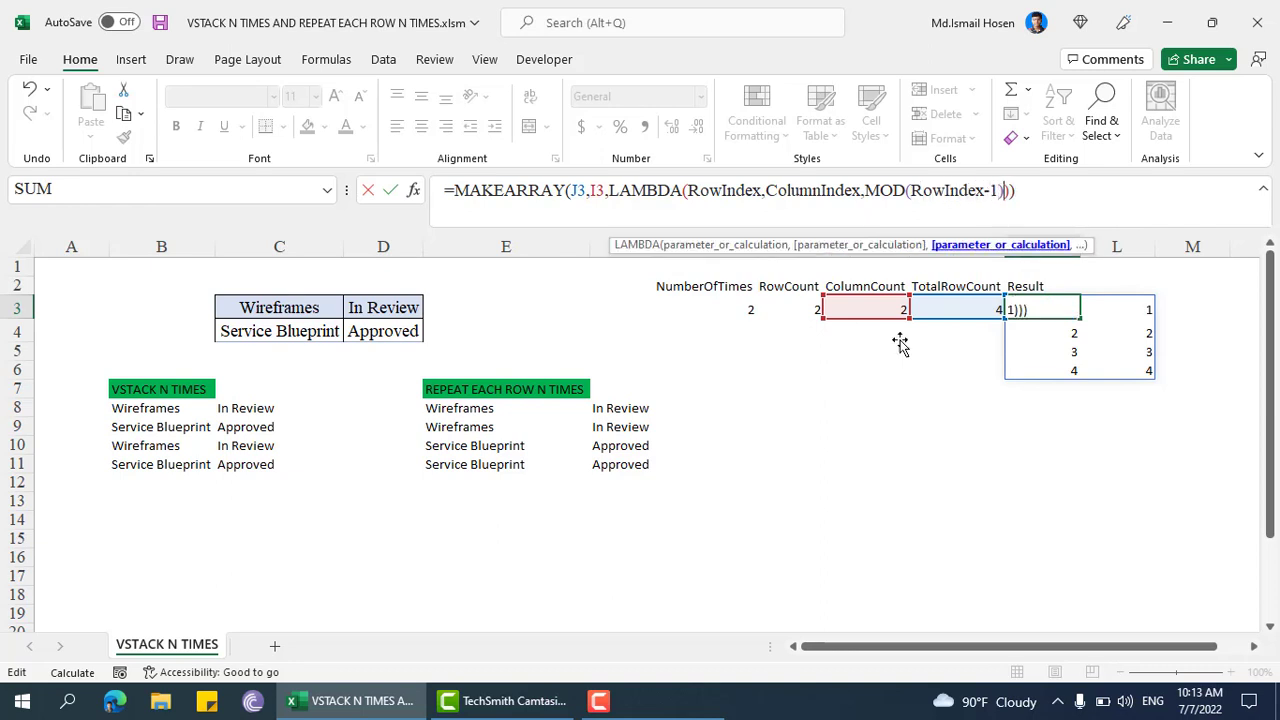
pyautogui.click(913, 193)
pyautogui.write('(')
pyautogui.click(1012, 191)
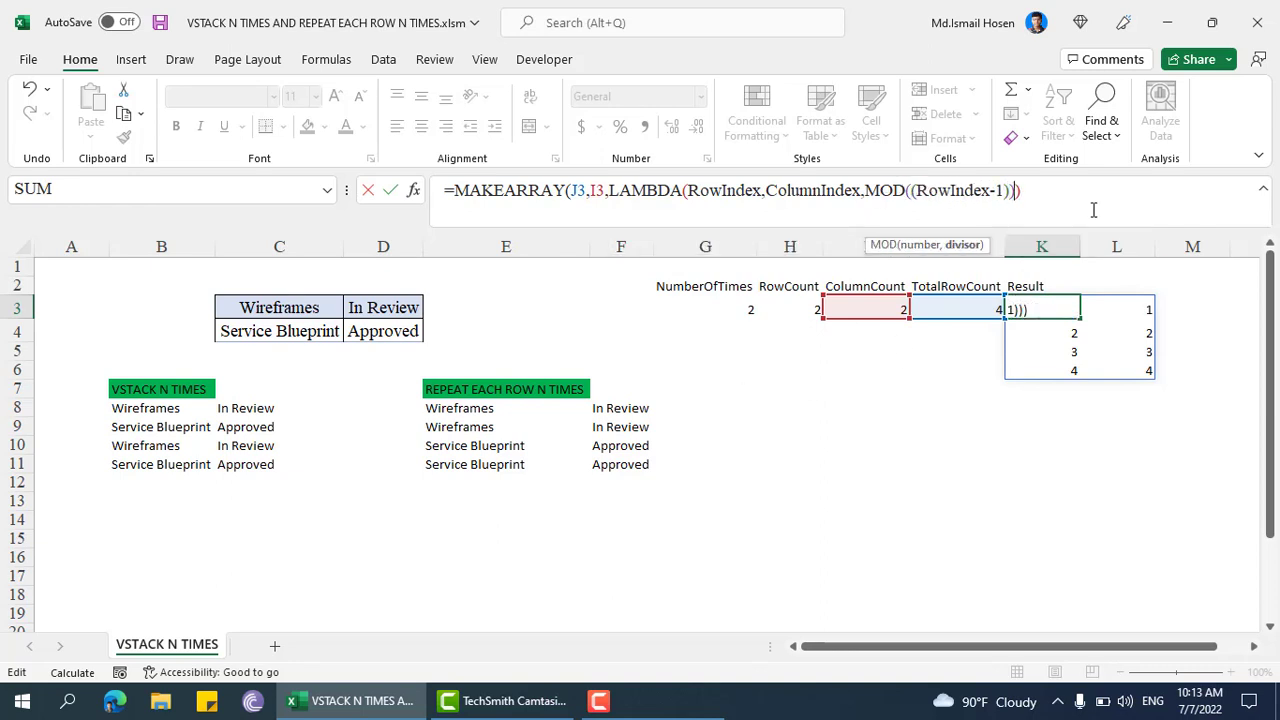
pyautogui.write(',')
pyautogui.click(781, 309)
pyautogui.press('Return')
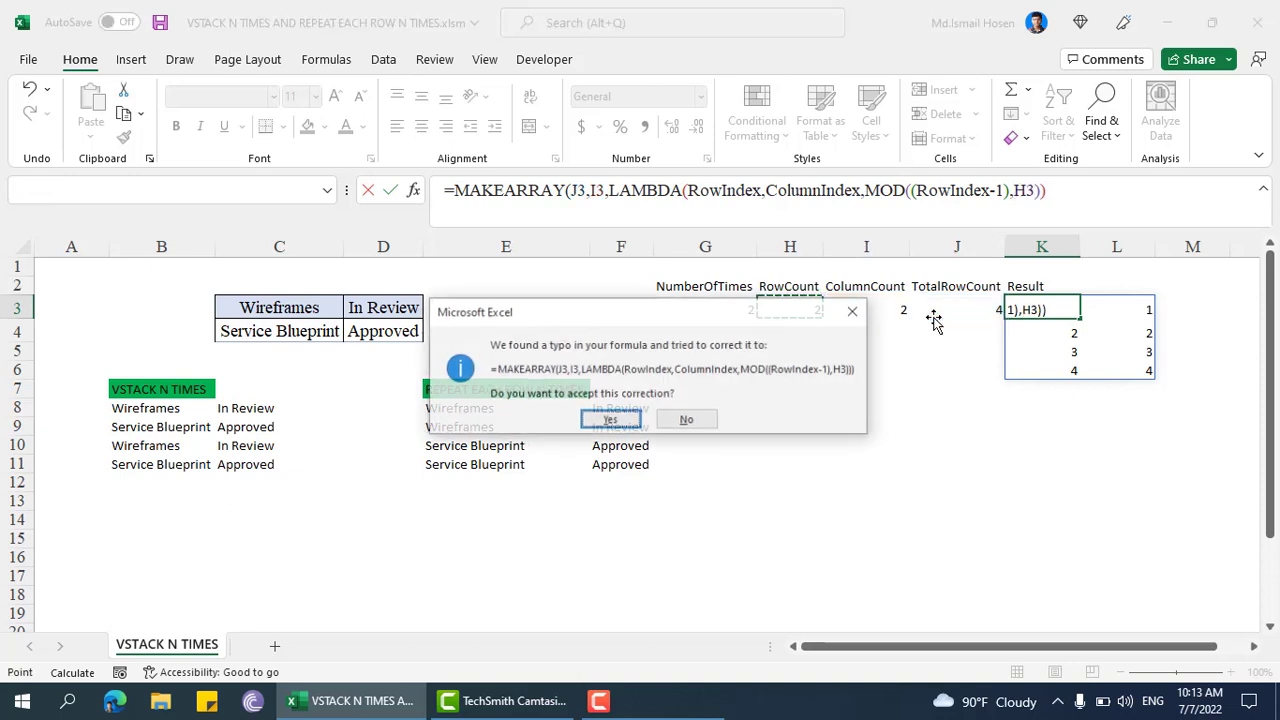
pyautogui.press('Return')
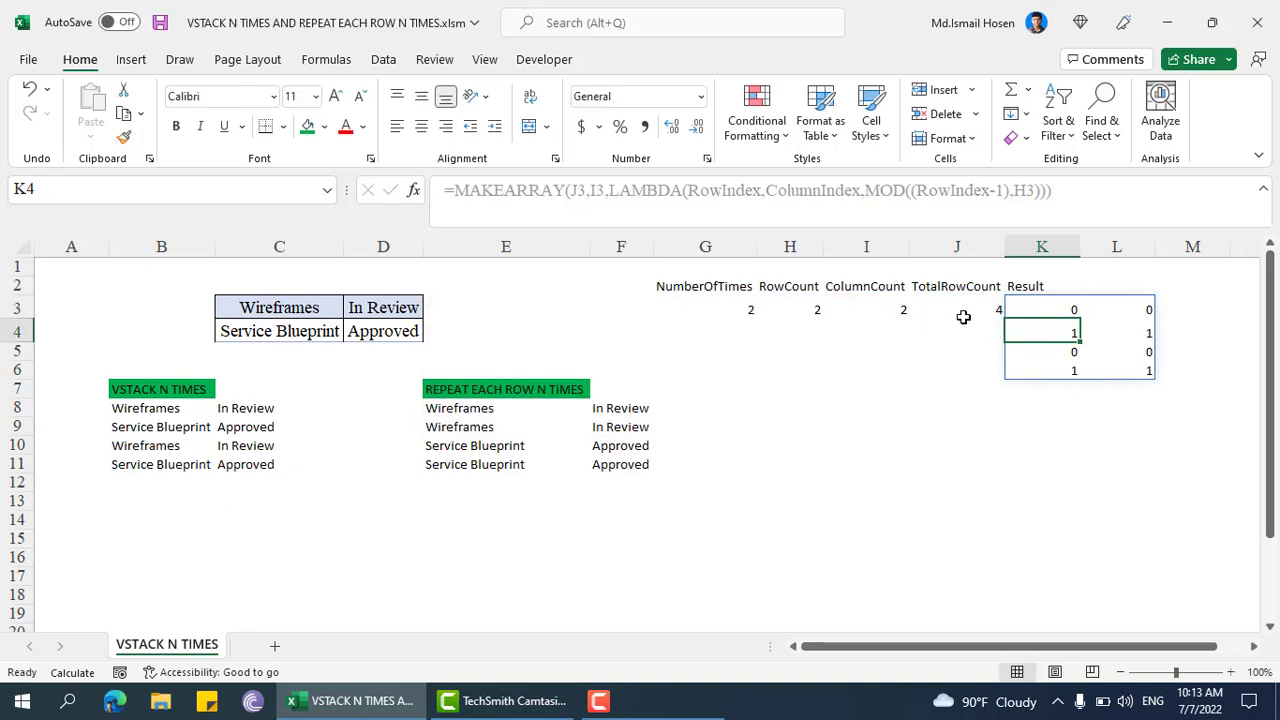
# Step: Verify column K reads 0, 1, 0, 1, then reopen the K3 formula for editing
pyautogui.click(1076, 309)
pyautogui.click(1074, 333)
pyautogui.click(1071, 353)
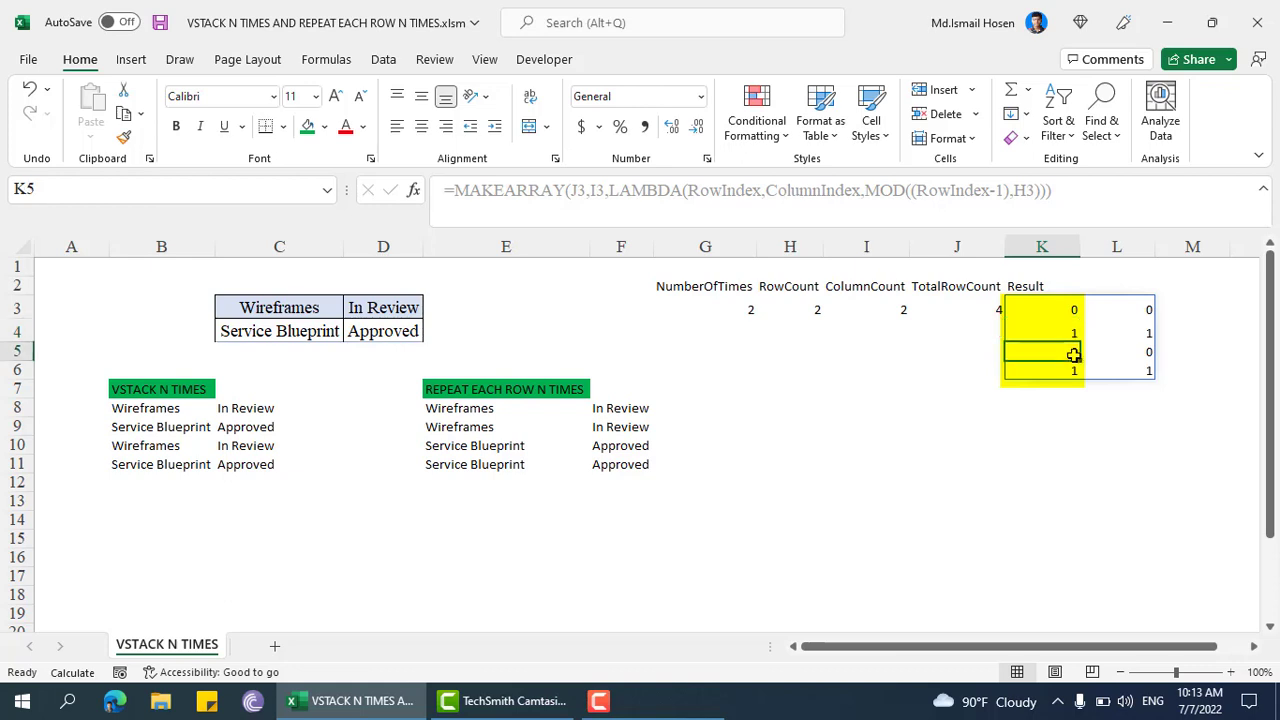
pyautogui.click(1073, 372)
pyautogui.click(1066, 313)
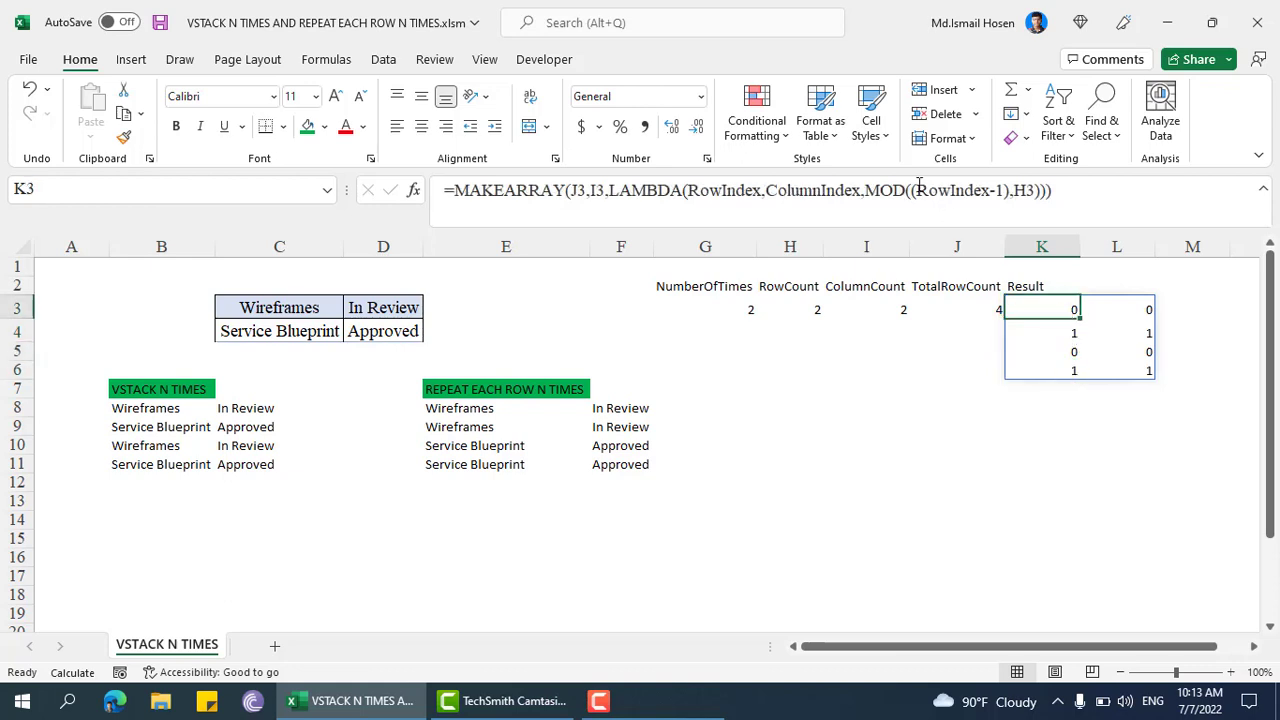
pyautogui.click(1008, 190)
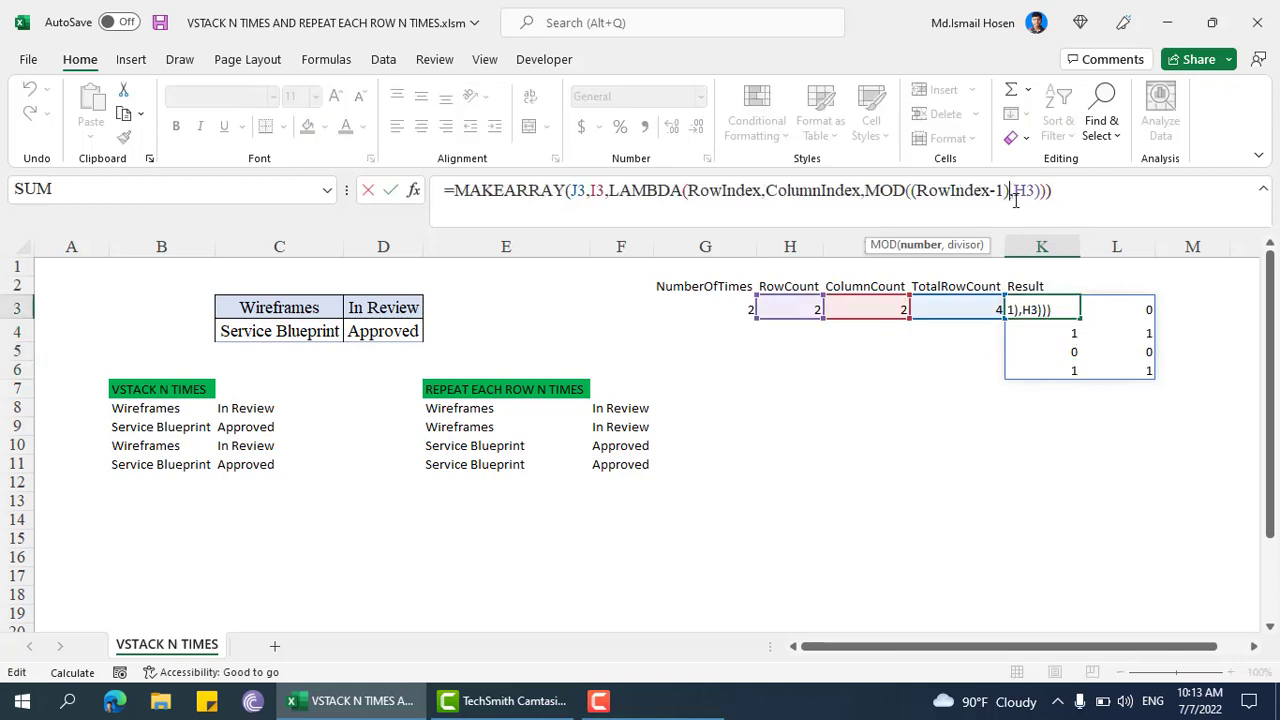
# Step: Append +1 after the MOD expression, making it MOD((RowIndex-1),H3)+1
pyautogui.click(1042, 190)
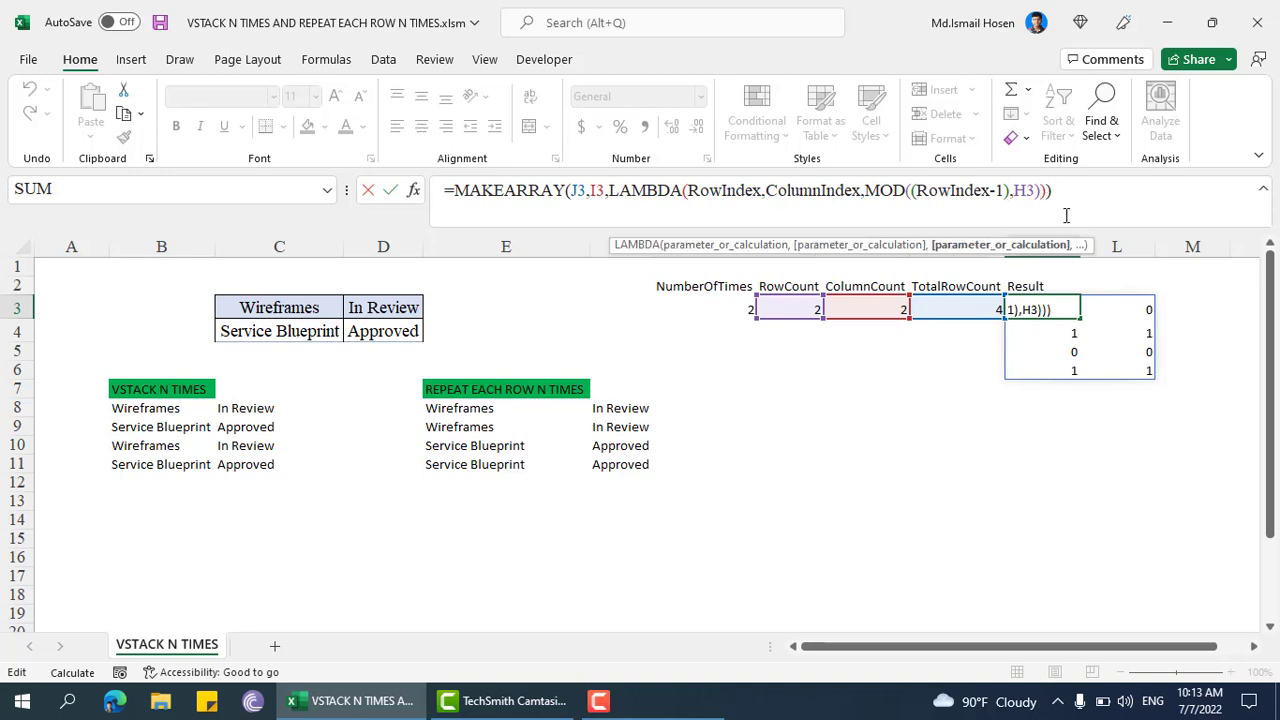
pyautogui.write('+')
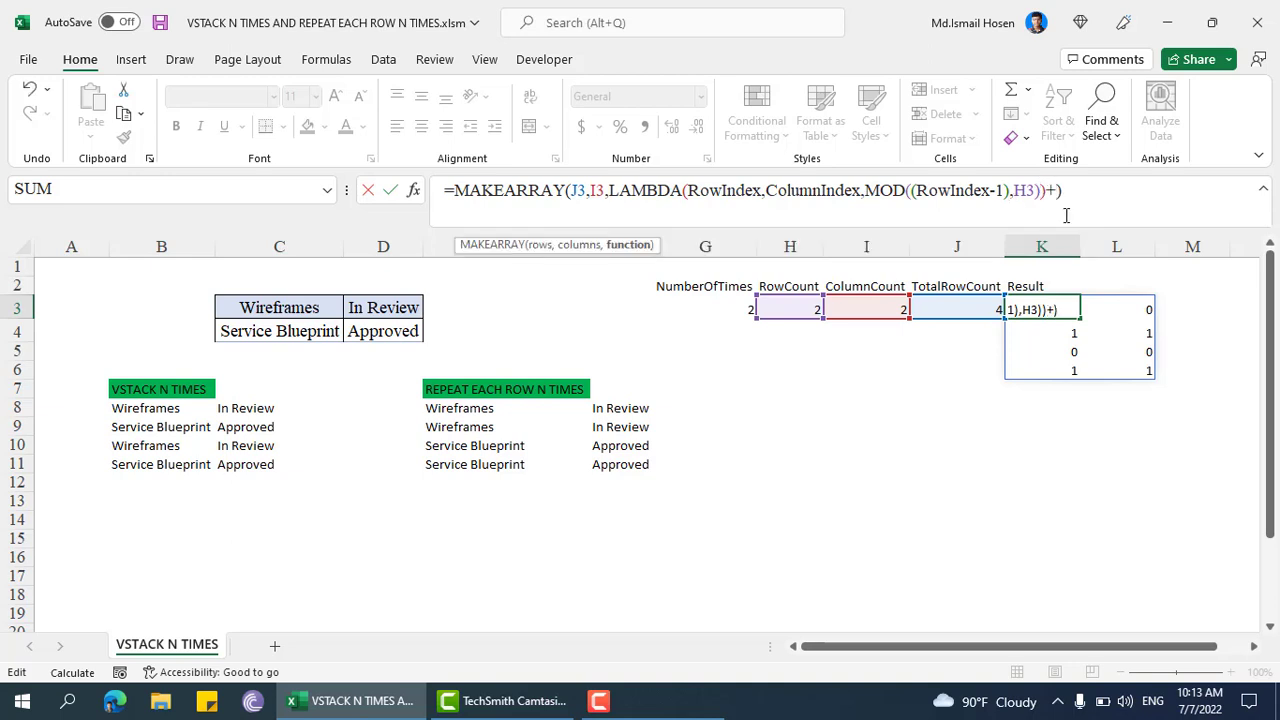
pyautogui.write('1')
pyautogui.press('Return')
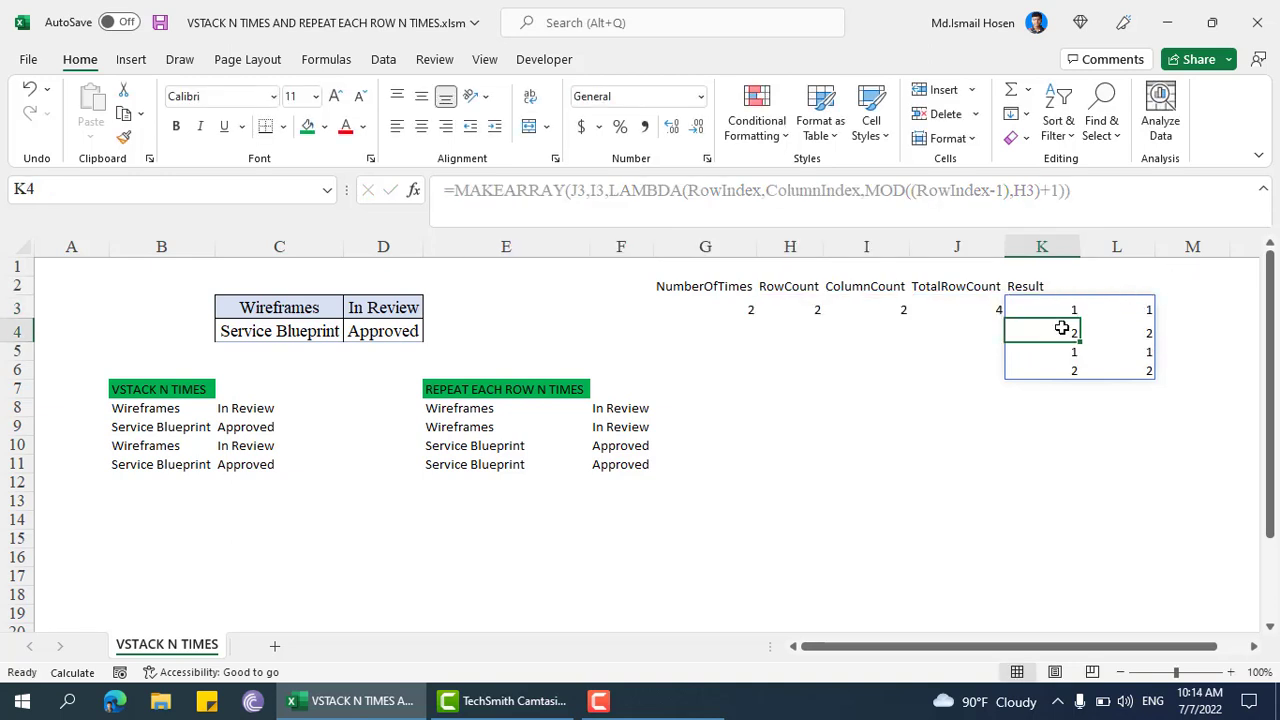
# Step: Change NumberOfTimes in G3 to 3 and look at the Result formula
pyautogui.click(754, 308)
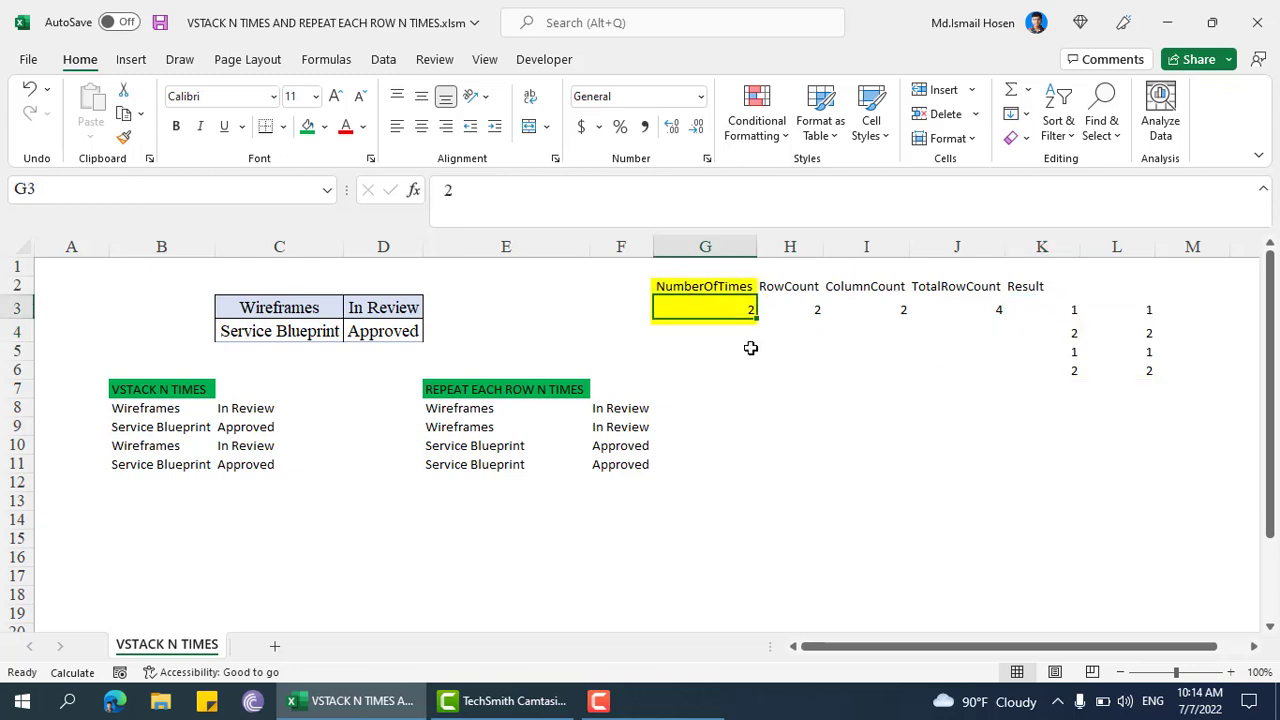
pyautogui.write('3')
pyautogui.press('Return')
pyautogui.click(326, 59)
pyautogui.click(1041, 309)
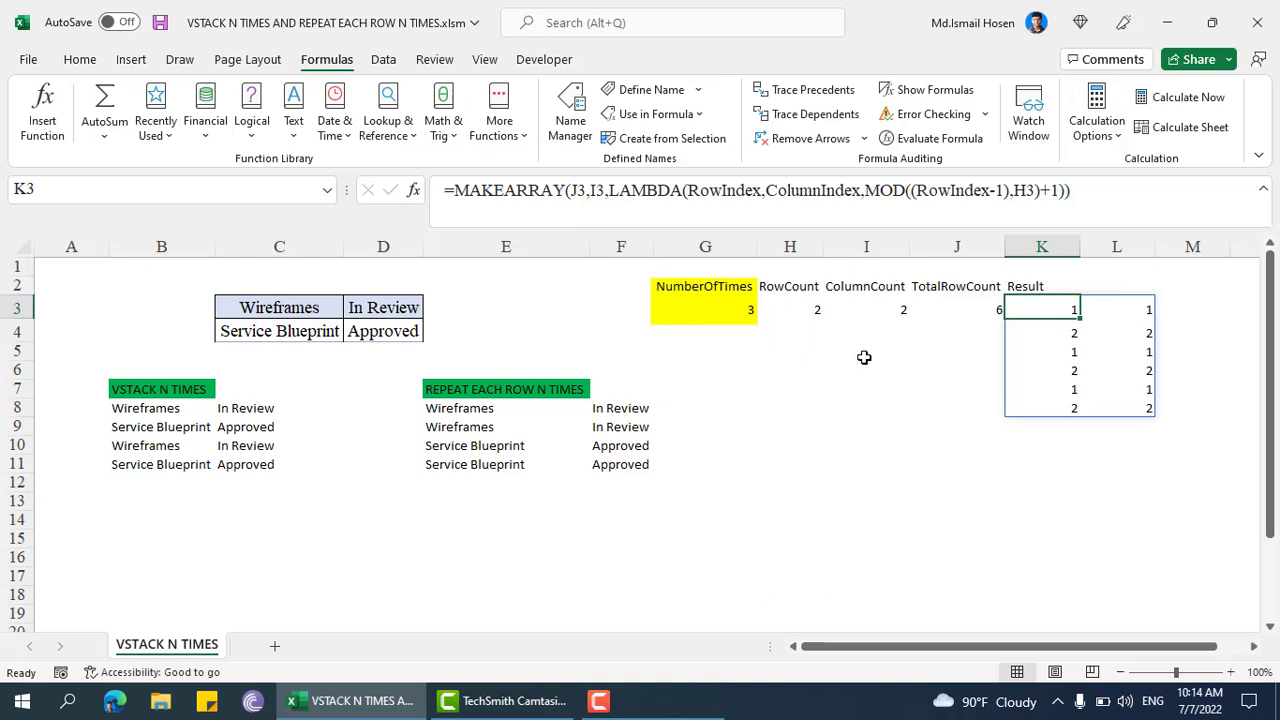
# Step: Raise NumberOfTimes to 4 and check the eight-row result alternating 1 and 2
pyautogui.click(749, 306)
pyautogui.write('4')
pyautogui.press('Return')
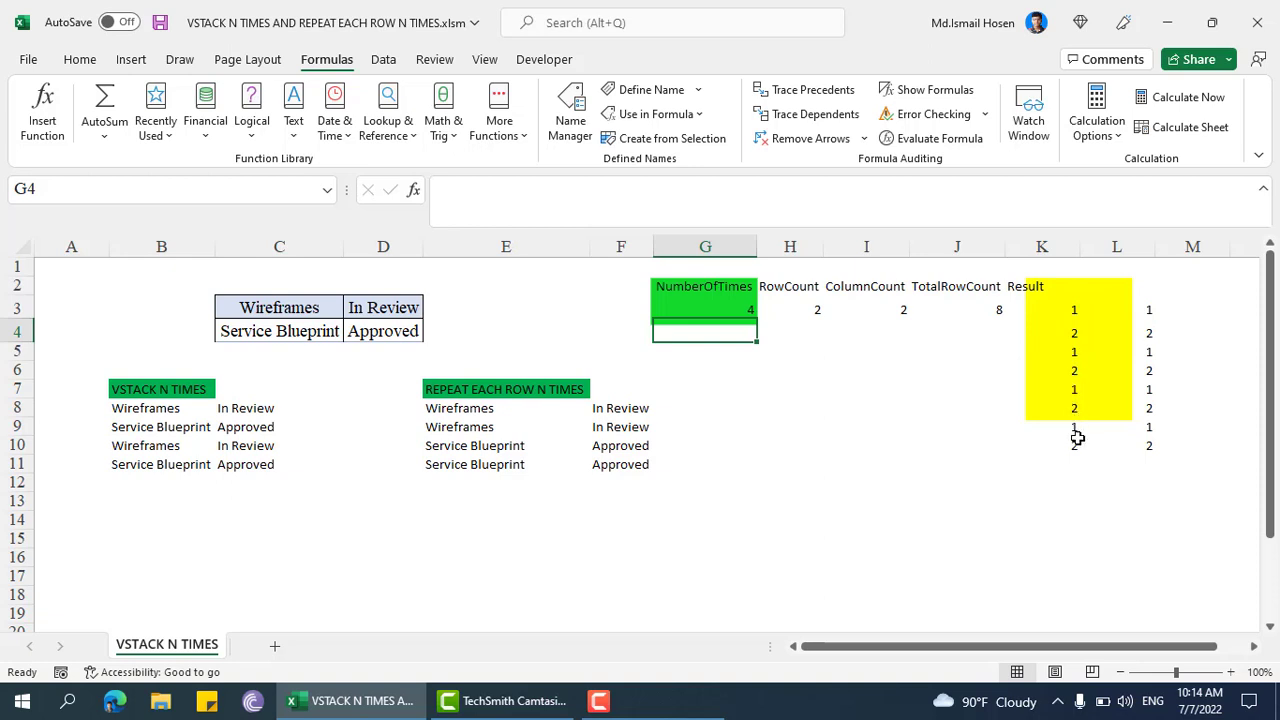
pyautogui.click(280, 330)
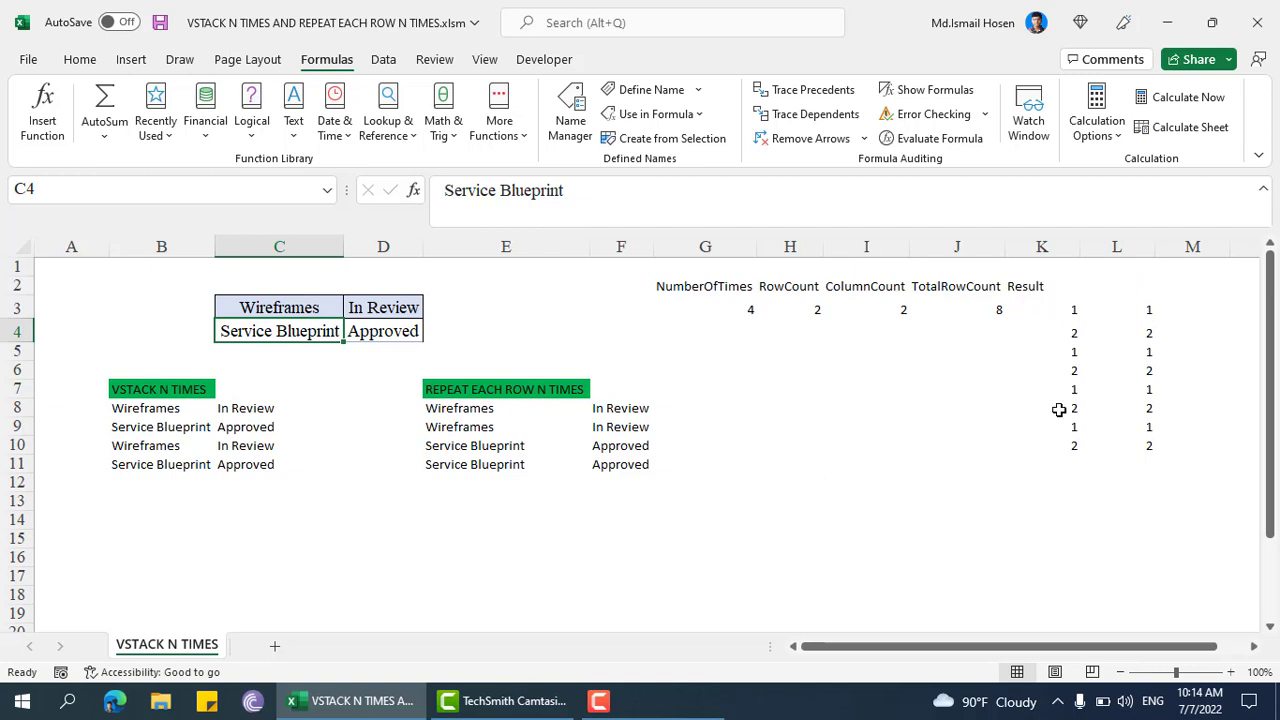
pyautogui.click(1070, 350)
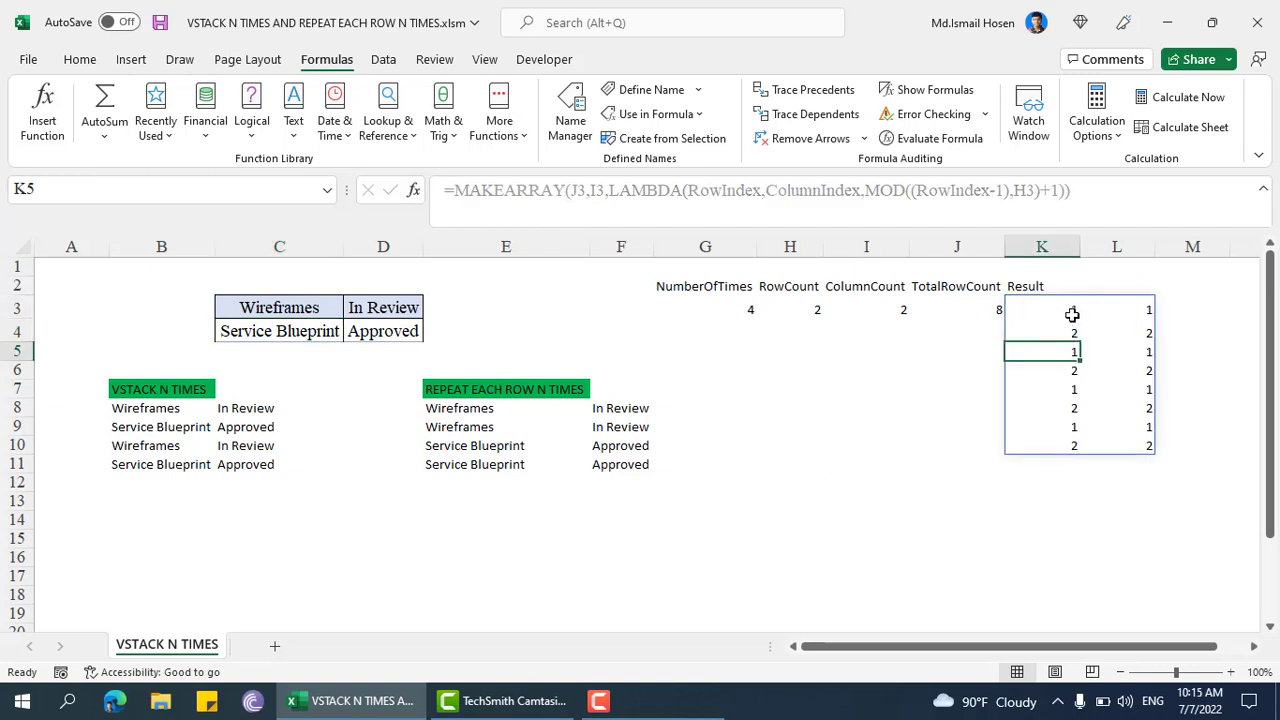
pyautogui.click(1072, 314)
pyautogui.click(1072, 333)
pyautogui.click(1074, 352)
pyautogui.click(1066, 307)
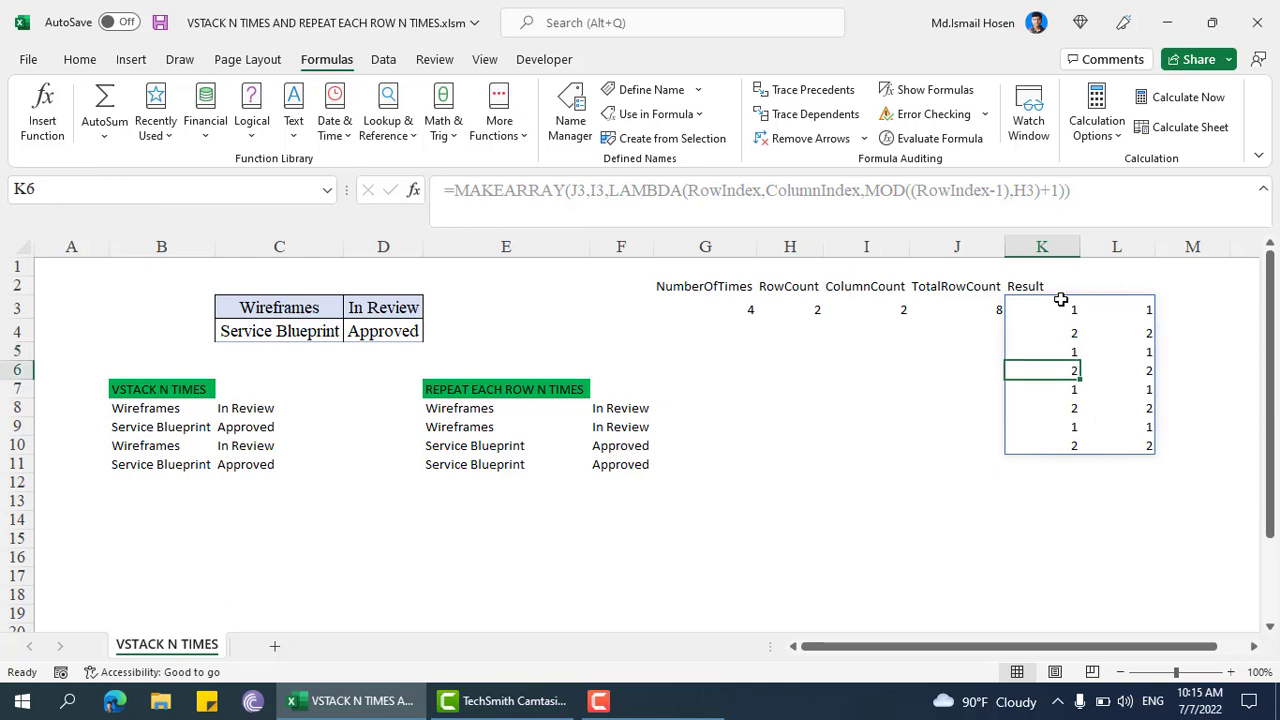
# Step: Wrap the MOD expression in INDEX(C3:D4, …, ColumnIndex) so K3 returns the table stacked four times
pyautogui.click(867, 192)
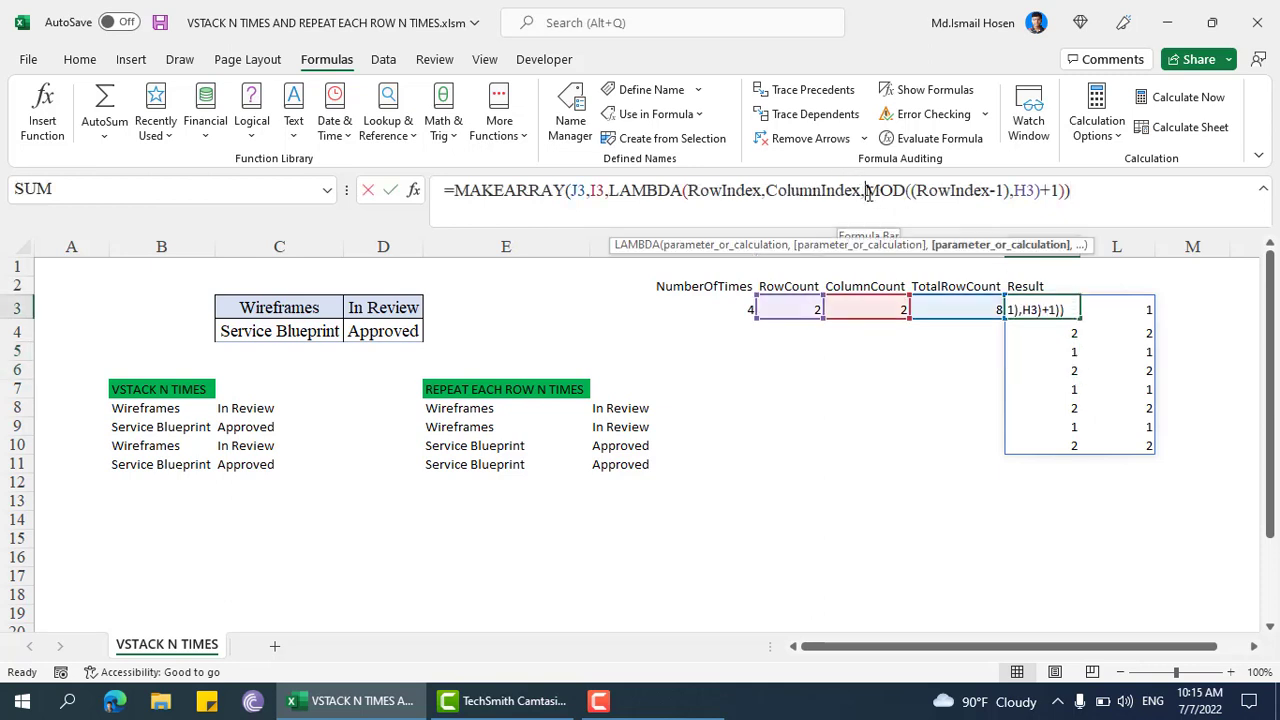
pyautogui.write('inde')
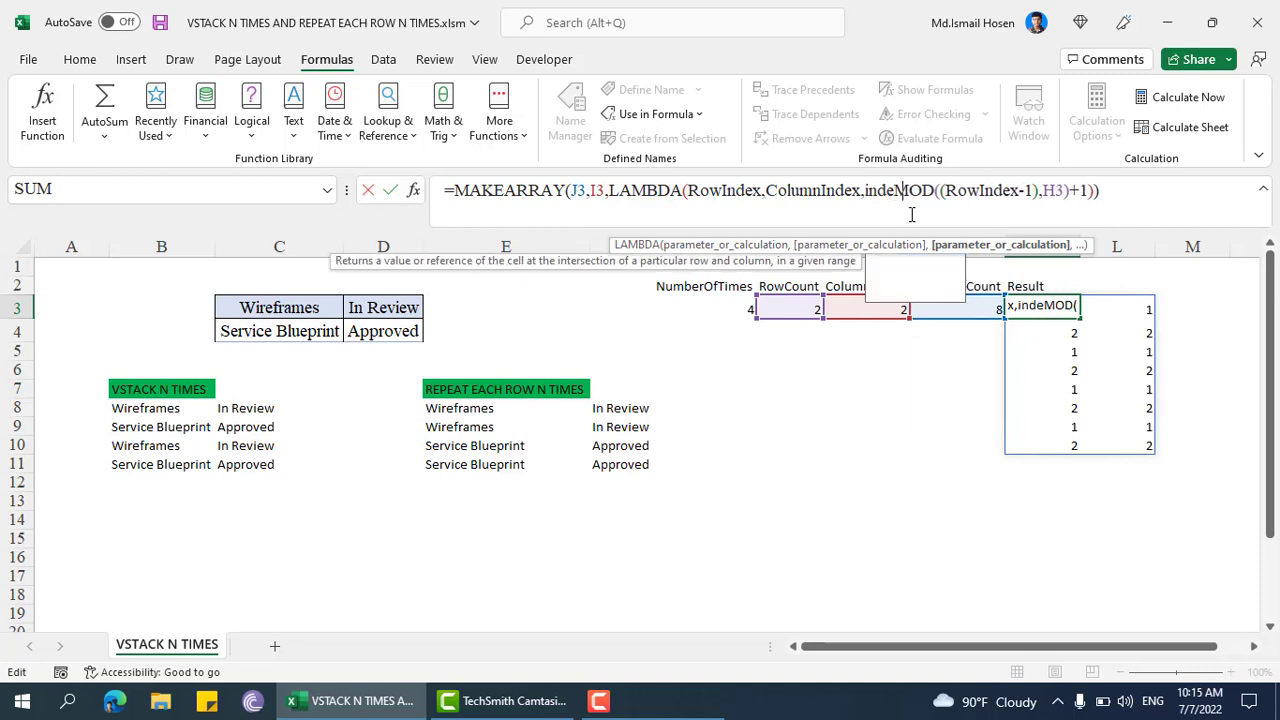
pyautogui.press('Tab')
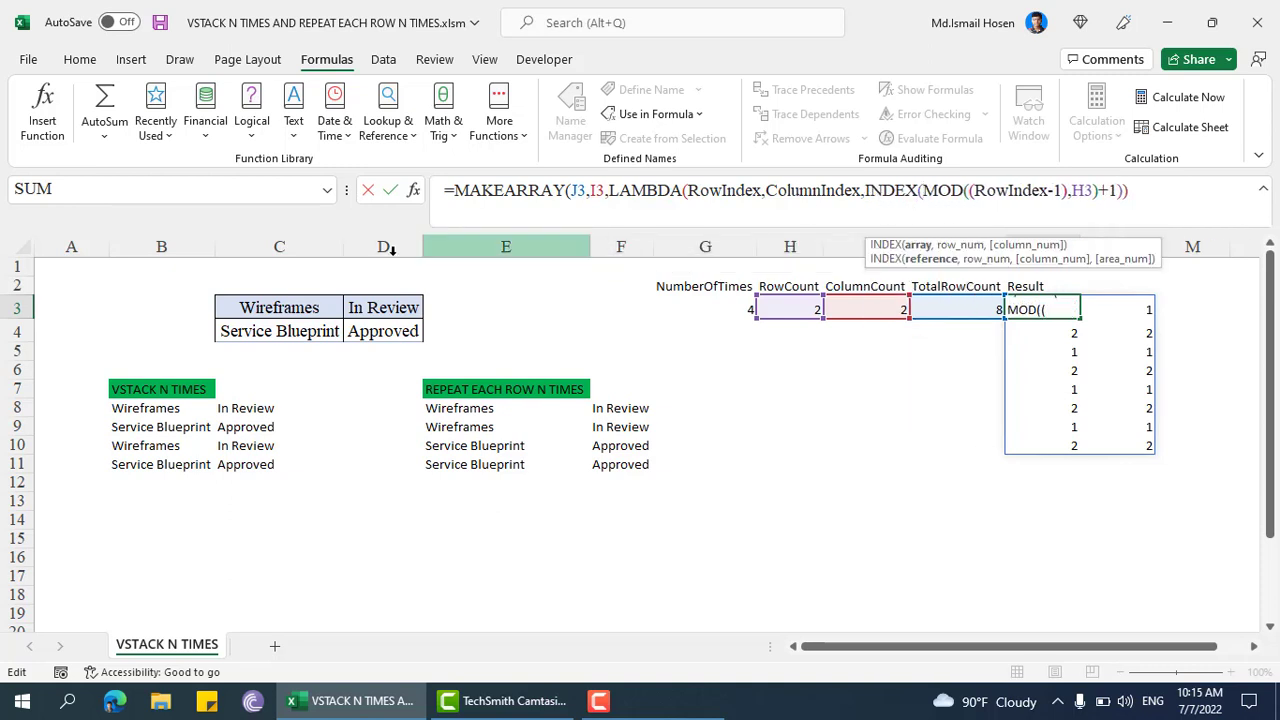
pyautogui.moveTo(240, 314); pyautogui.dragTo(378, 337)
pyautogui.write(',')
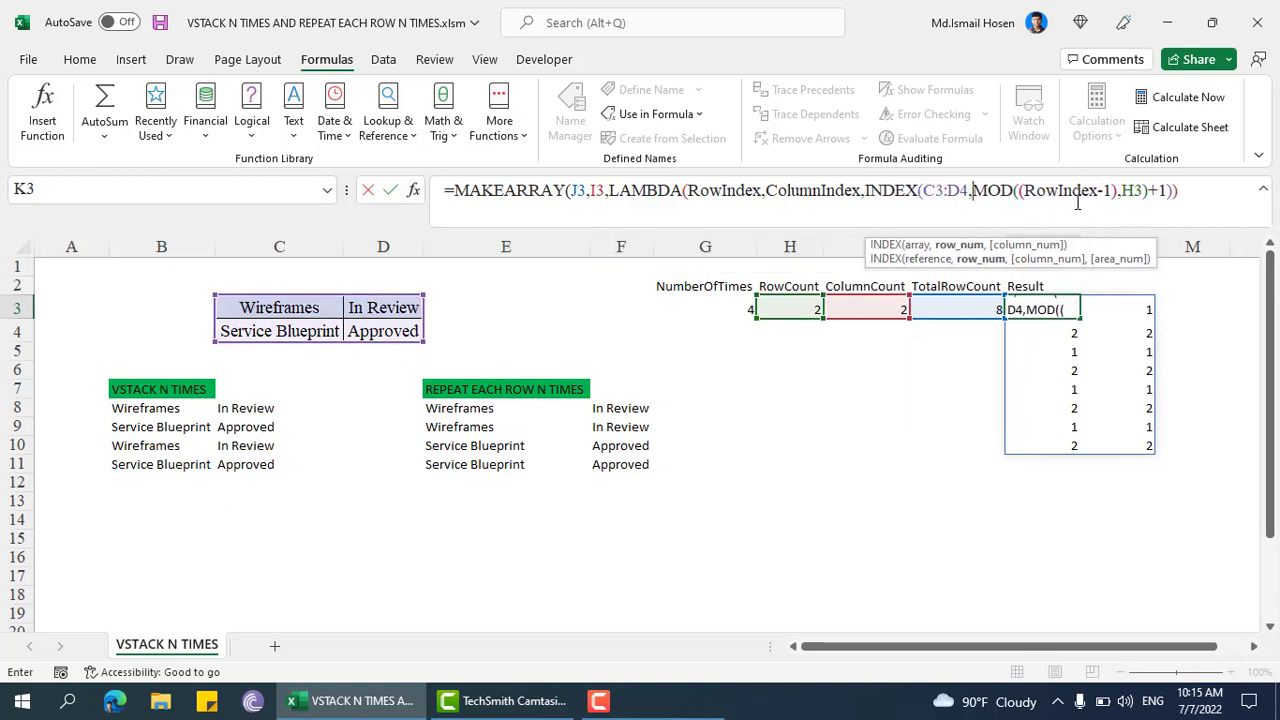
pyautogui.click(1176, 191)
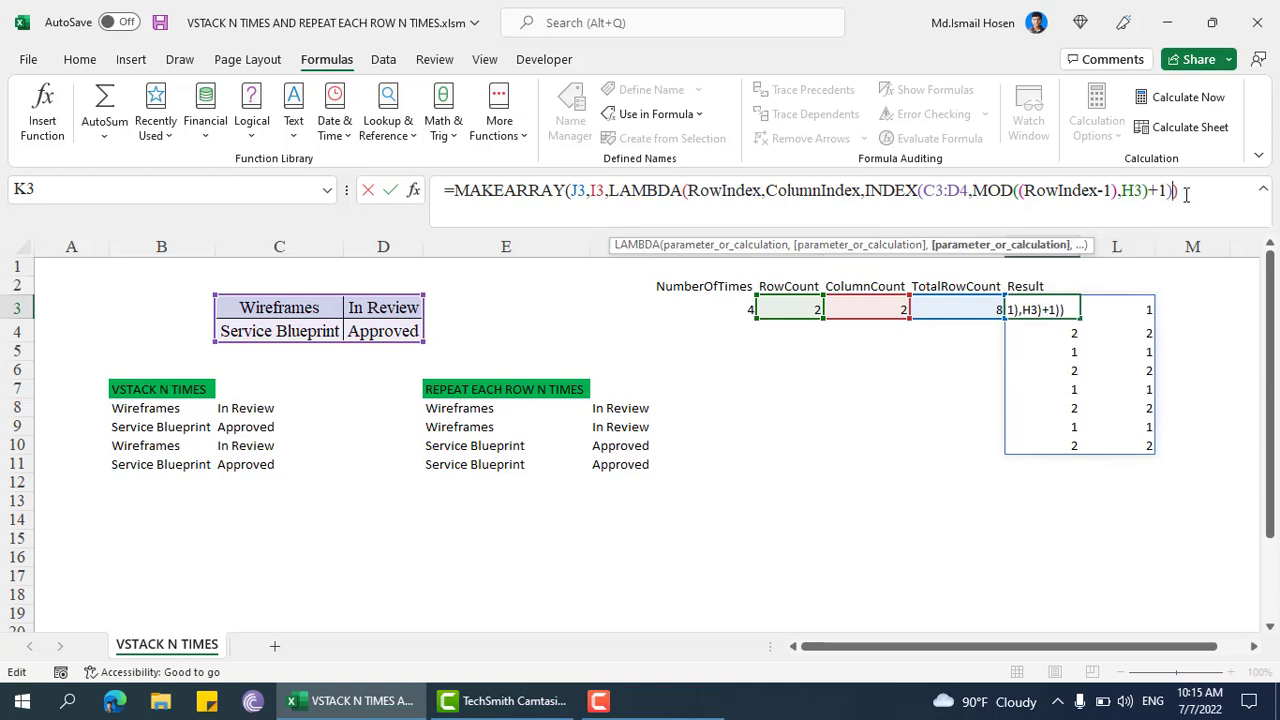
pyautogui.write(',')
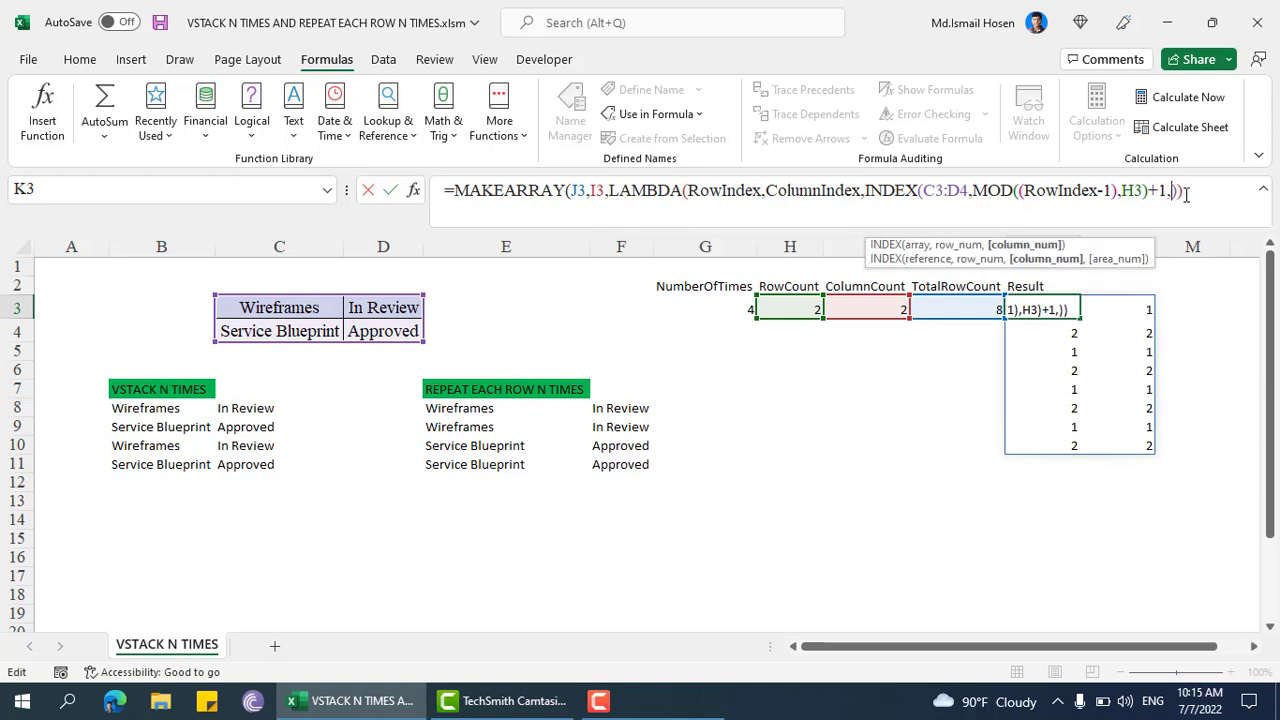
pyautogui.write('ColumnIndex')
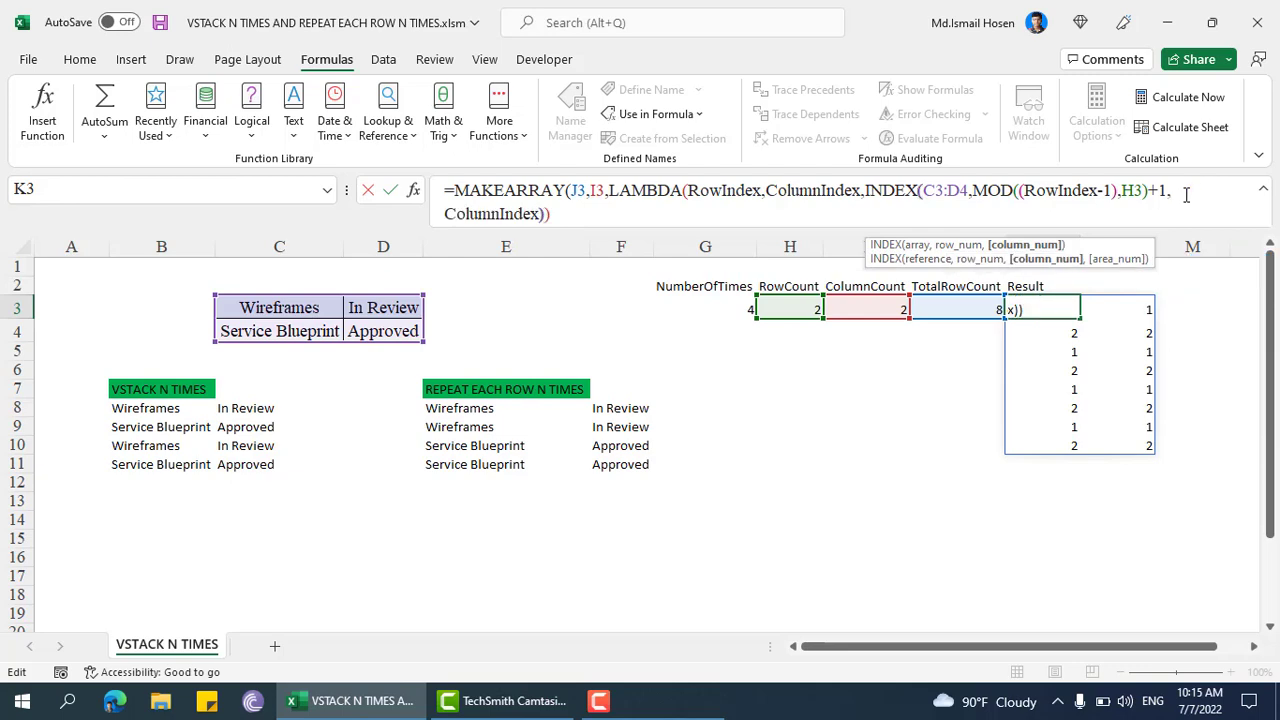
pyautogui.press('Return')
pyautogui.press('Return')
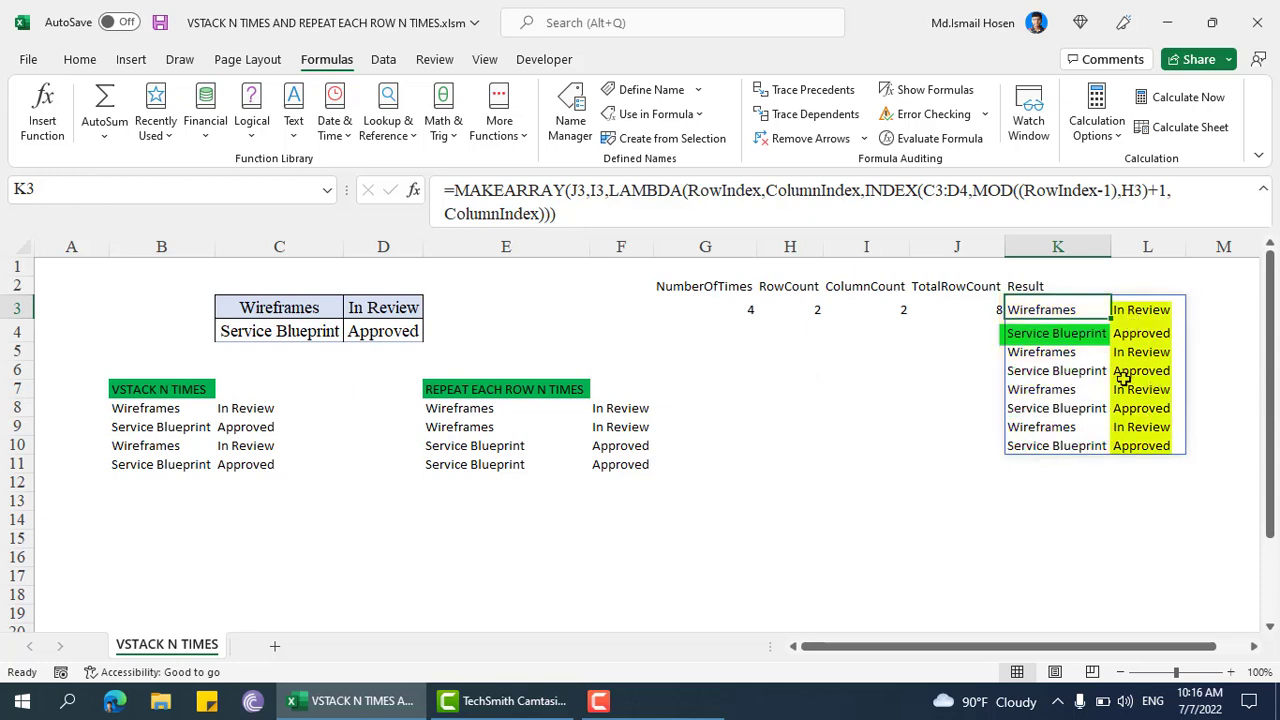
pyautogui.click(1025, 286)
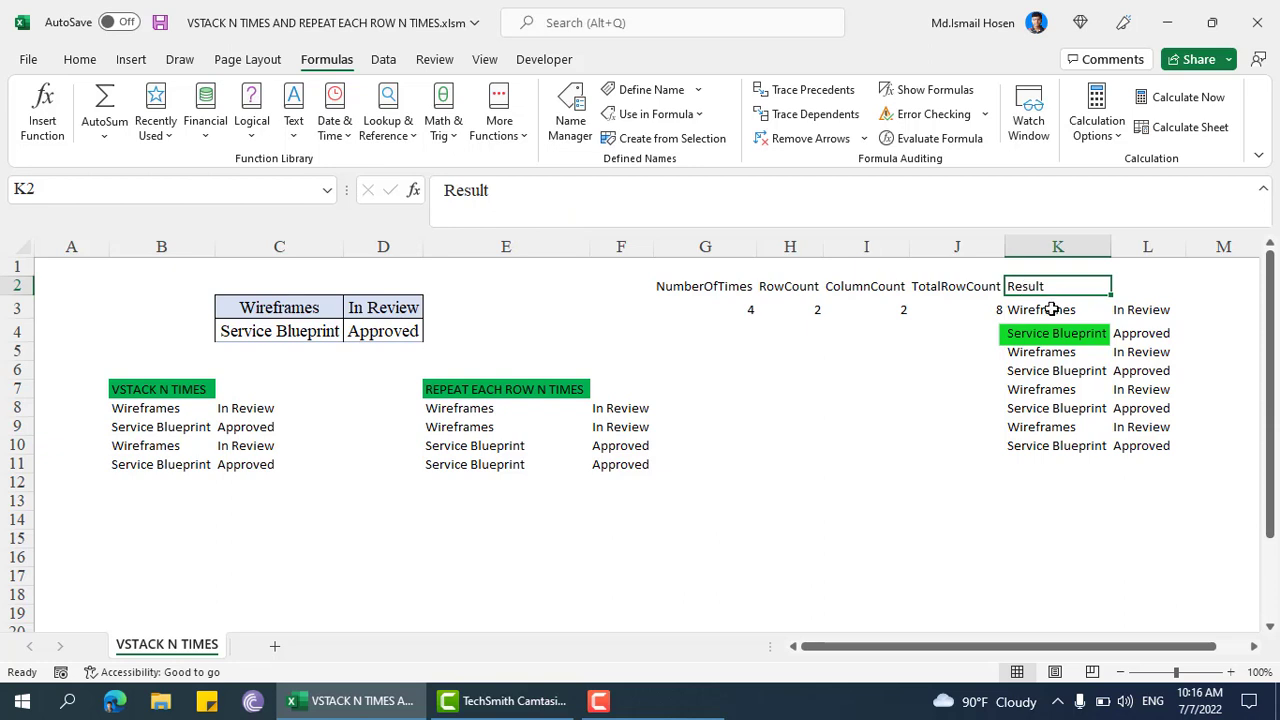
# Step: Copy N3's LAMBDA definition without the (C3:D4,G3) arguments and open Name Manager with Ctrl+F3
pyautogui.click(1051, 308)
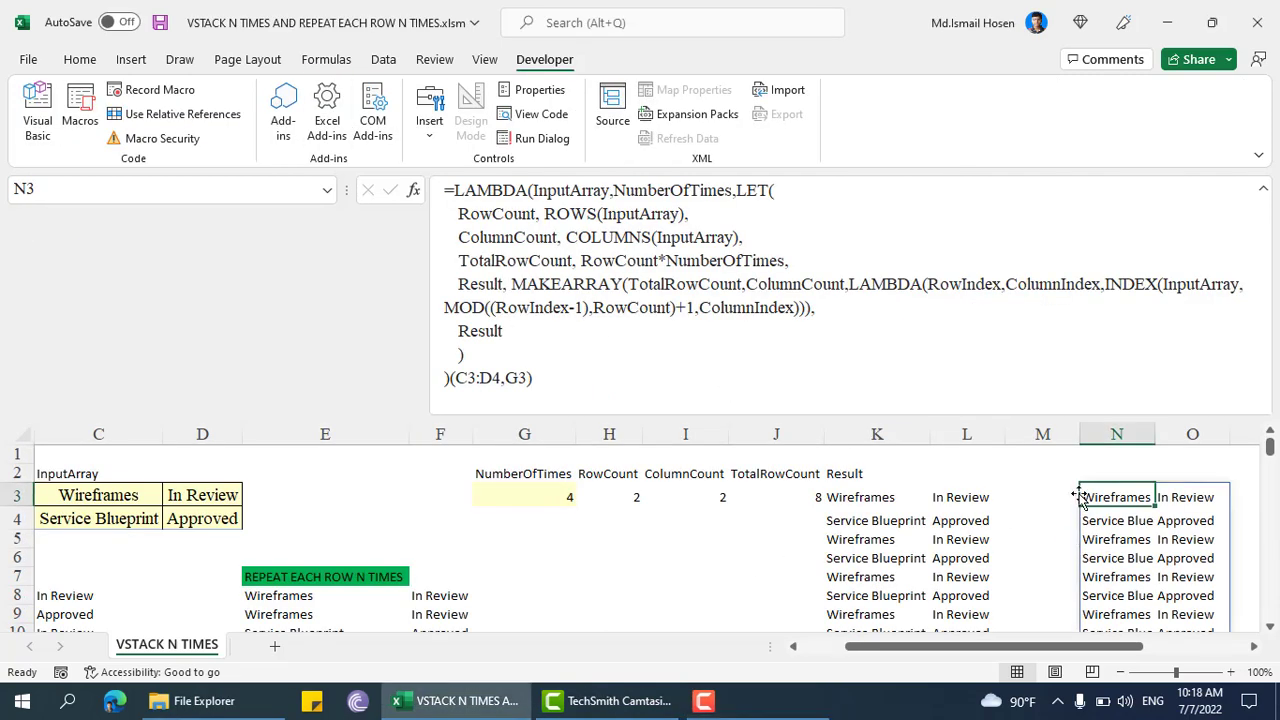
pyautogui.click(1063, 420)
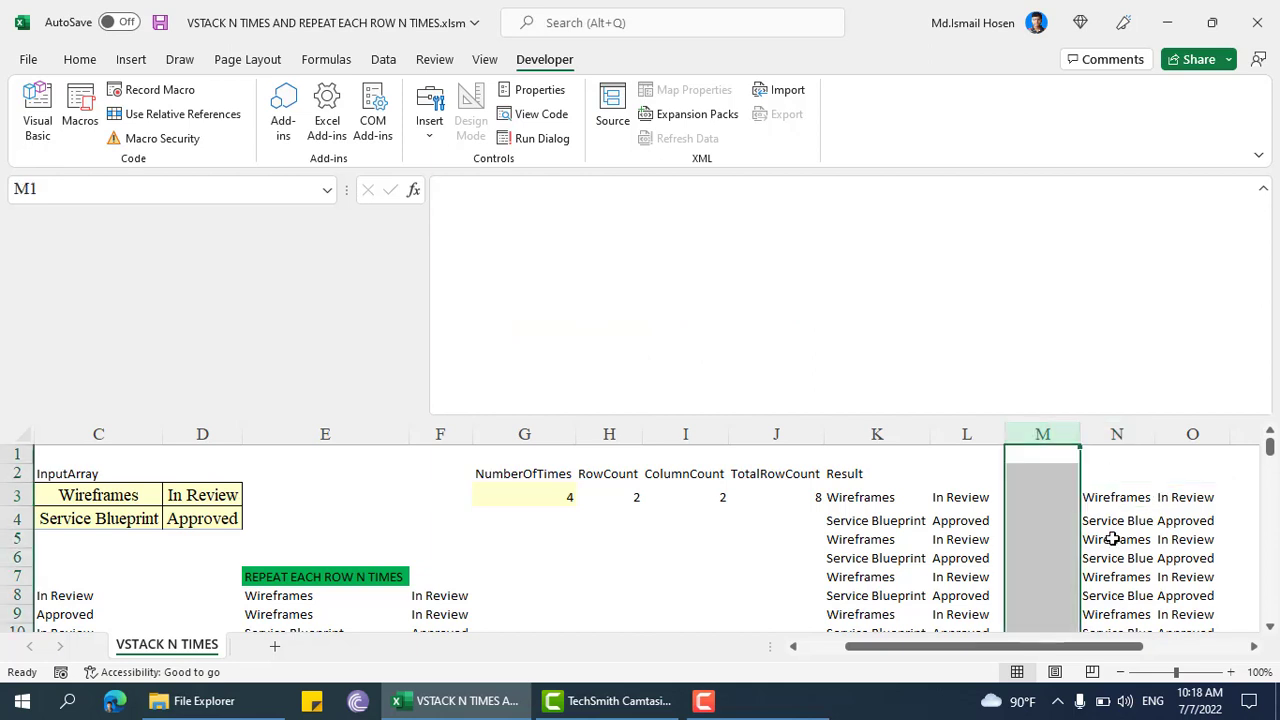
pyautogui.click(1110, 497)
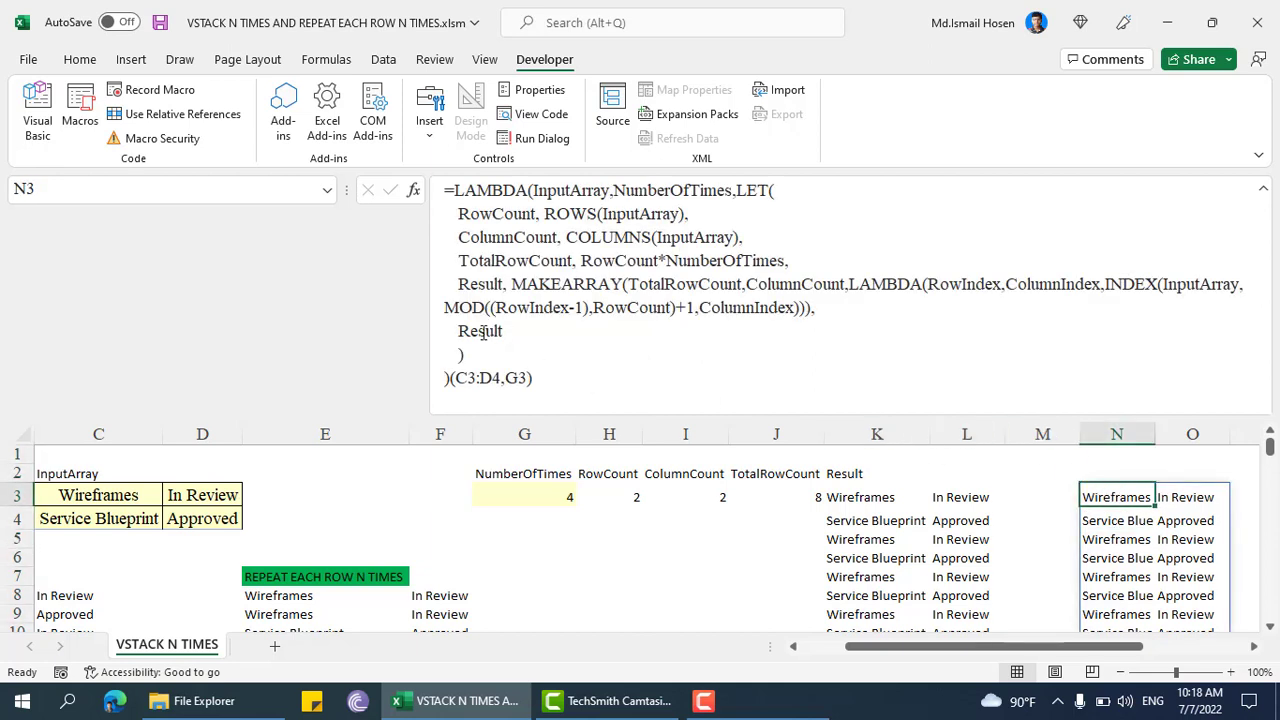
pyautogui.click(456, 380)
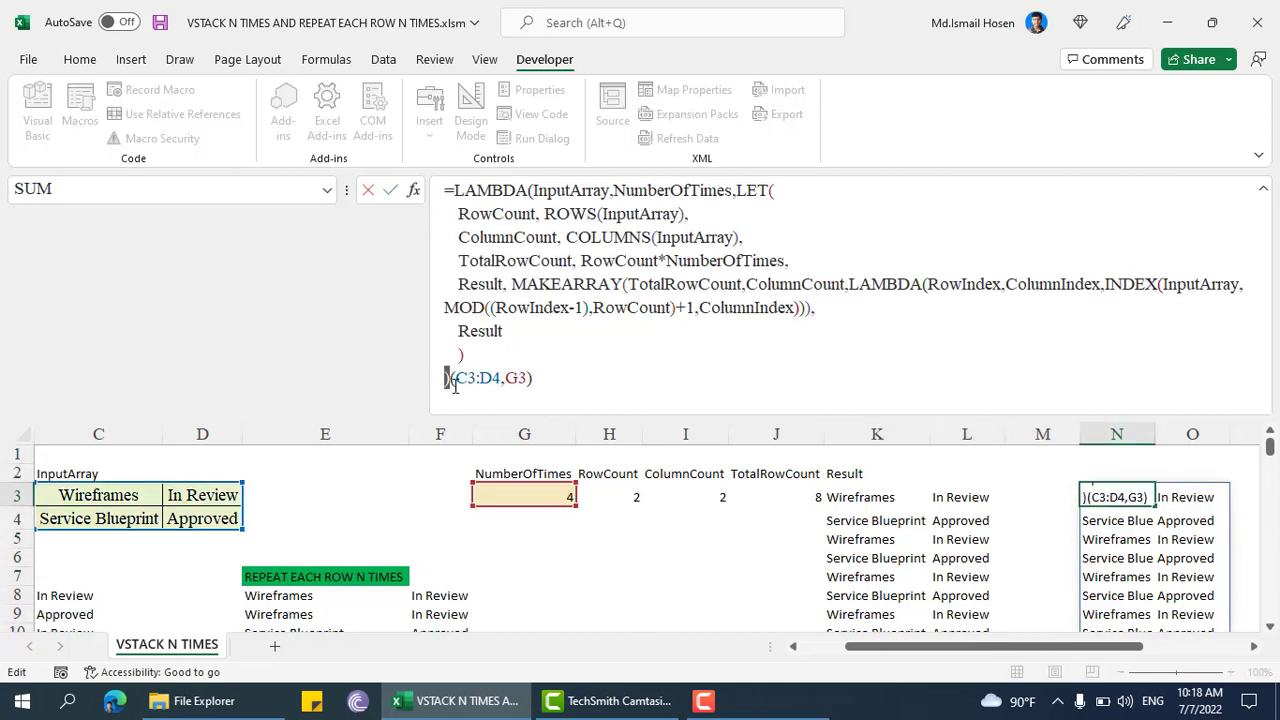
pyautogui.moveTo(450, 380); pyautogui.dragTo(432, 200)
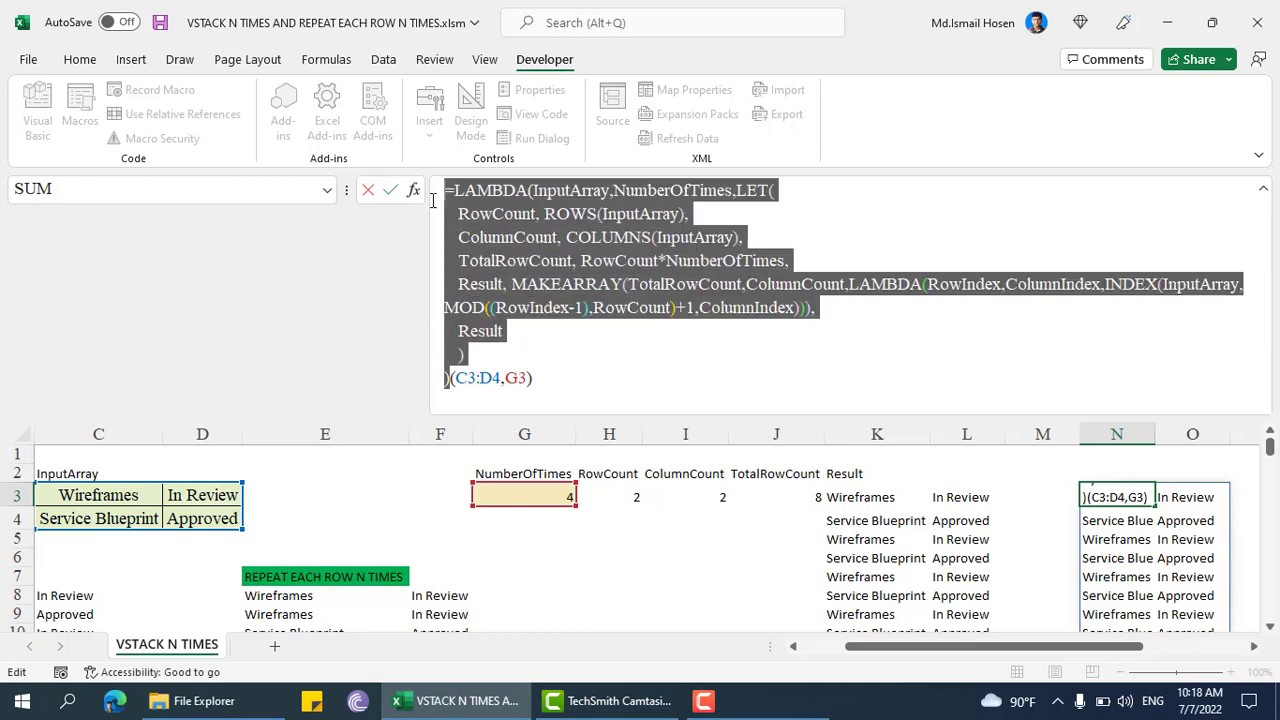
pyautogui.press('Escape')
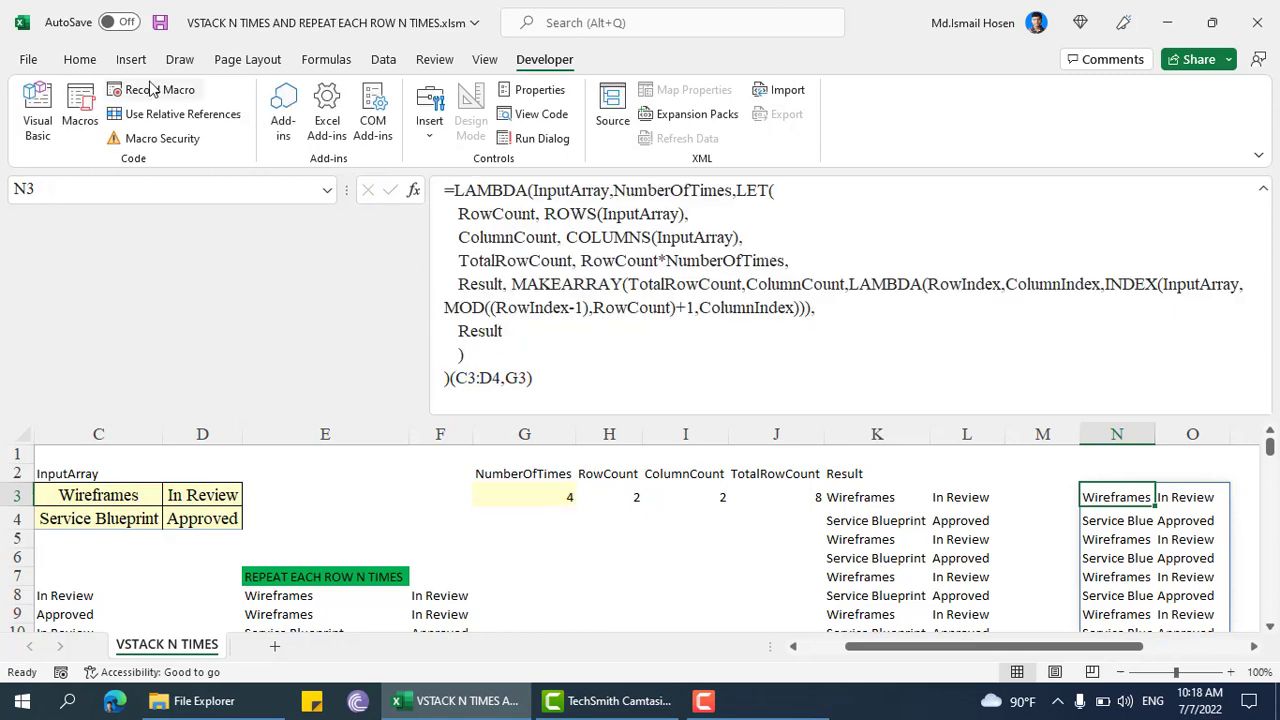
pyautogui.hotkey('ctrl', 'F3')
# Step: Define the name VSTACKNTIMES referring to the pasted LAMBDA formula, then close Name Manager
pyautogui.click(610, 276)
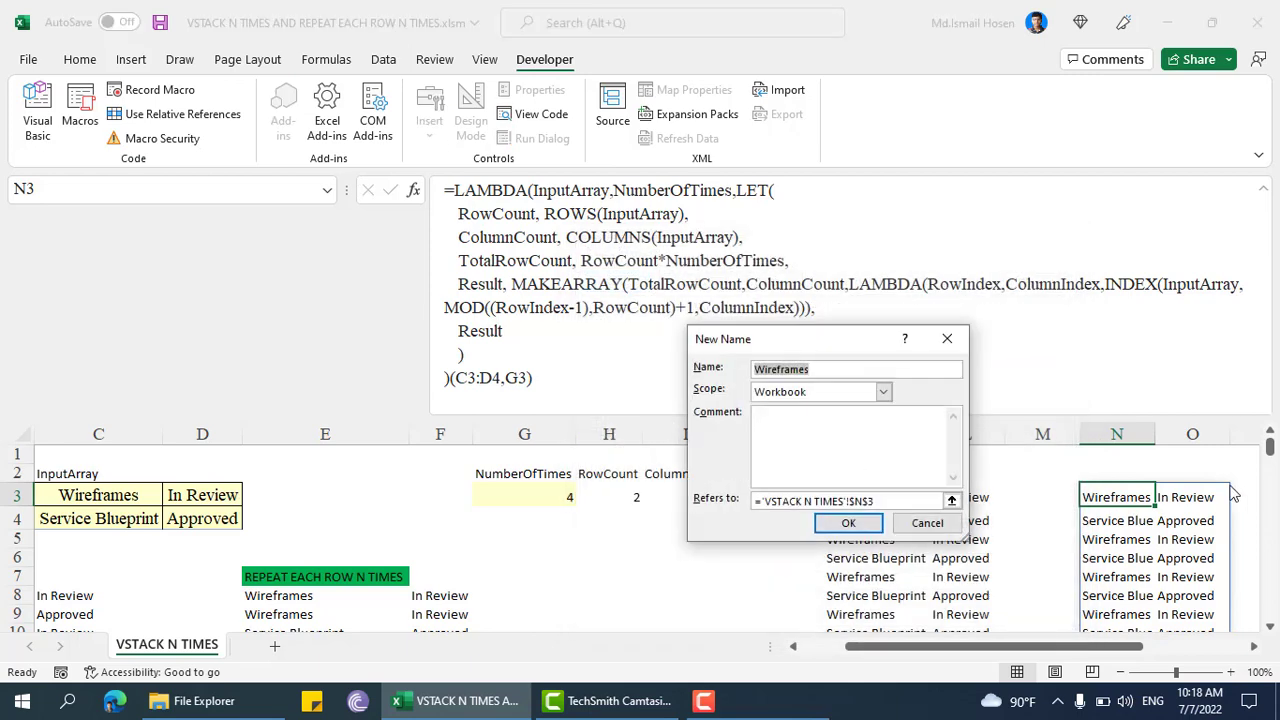
pyautogui.write('VSTACKNTIMES')
pyautogui.click(908, 500)
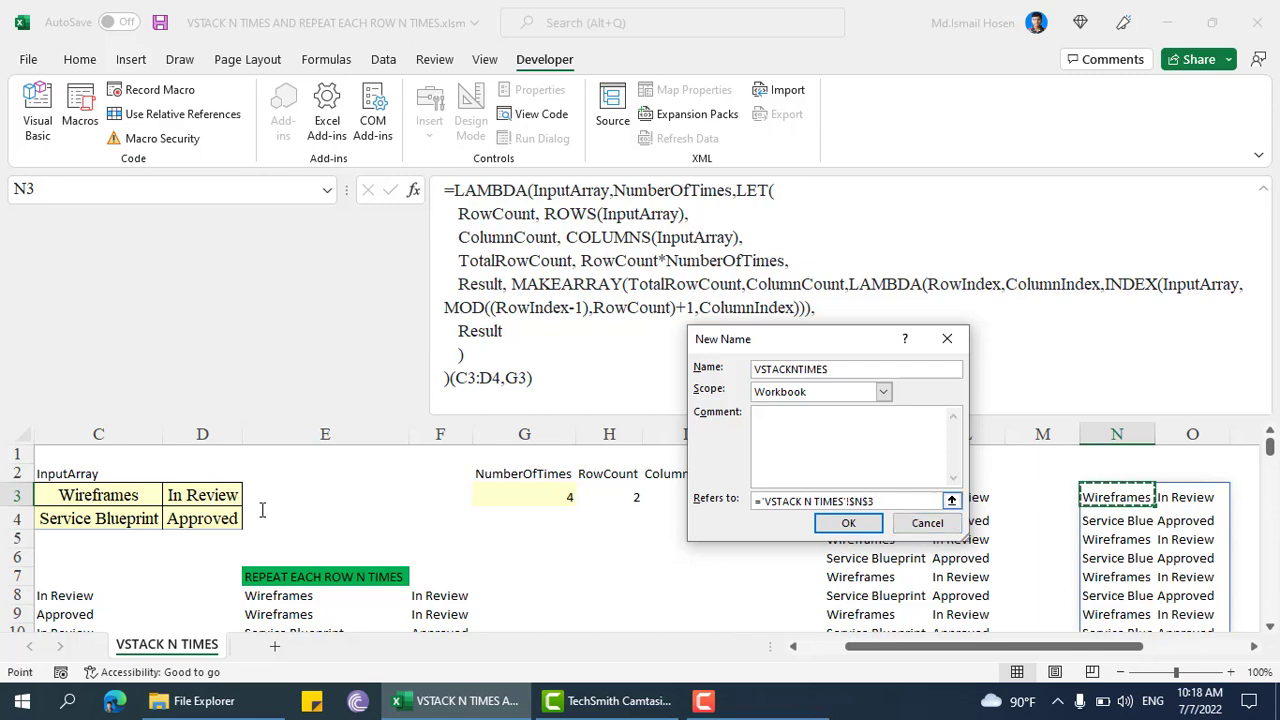
pyautogui.hotkey('ctrl', 'a')
pyautogui.hotkey('ctrl', 'v')
pyautogui.press('Return')
pyautogui.click(1064, 245)
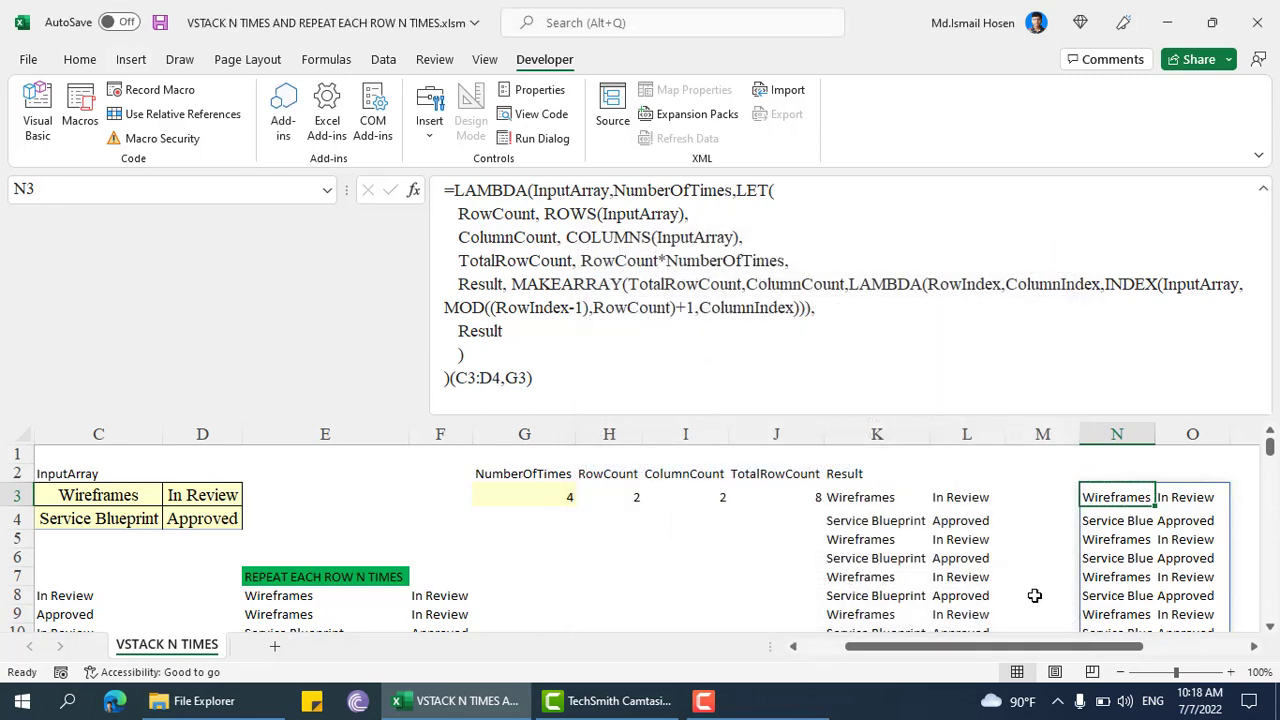
# Step: Enter =VSTACKNTIMES(C3:D4,2) in N3 to test the named stacking function
pyautogui.write('=VS')
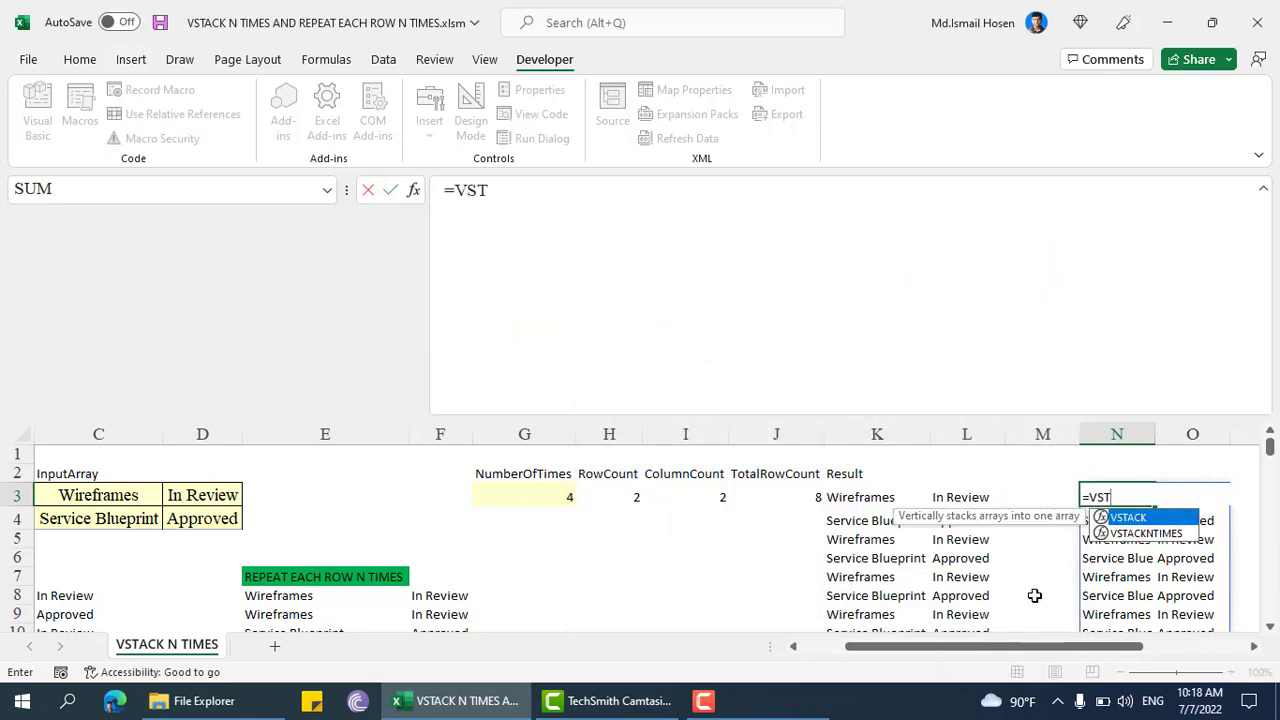
pyautogui.write('T')
pyautogui.press('Down')
pyautogui.press('Tab')
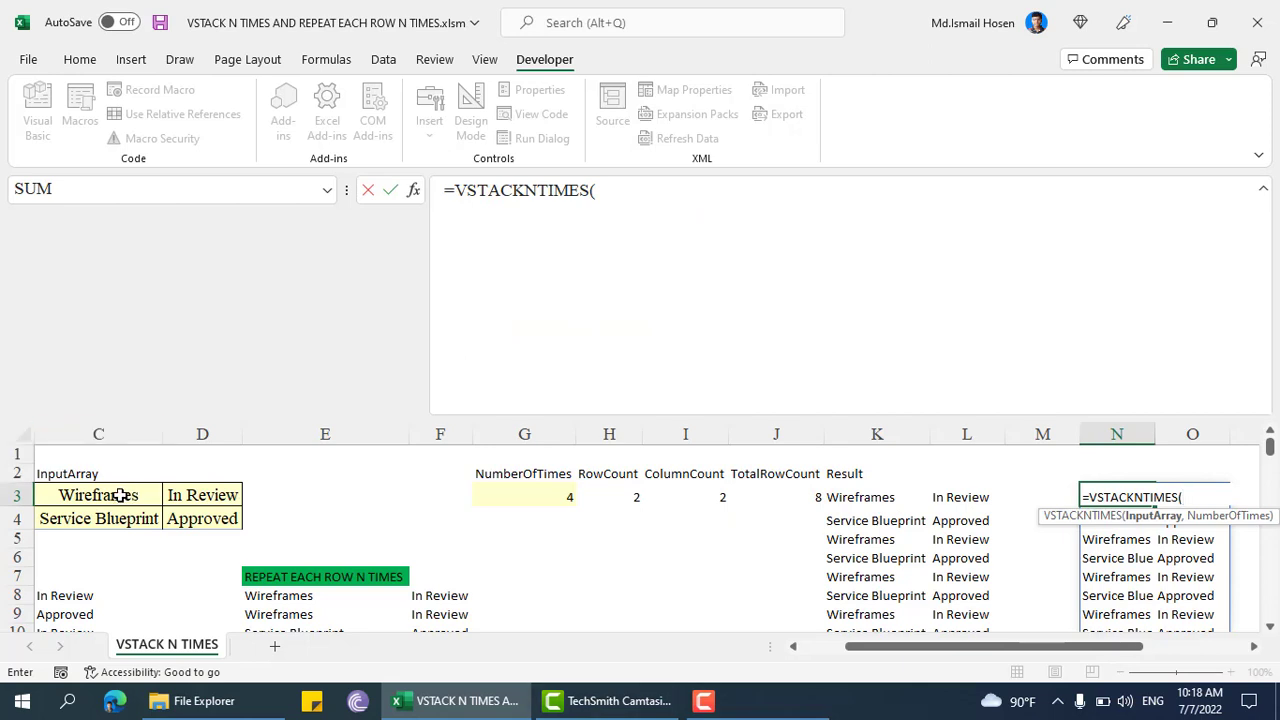
pyautogui.moveTo(120, 495); pyautogui.dragTo(192, 518)
pyautogui.write(',')
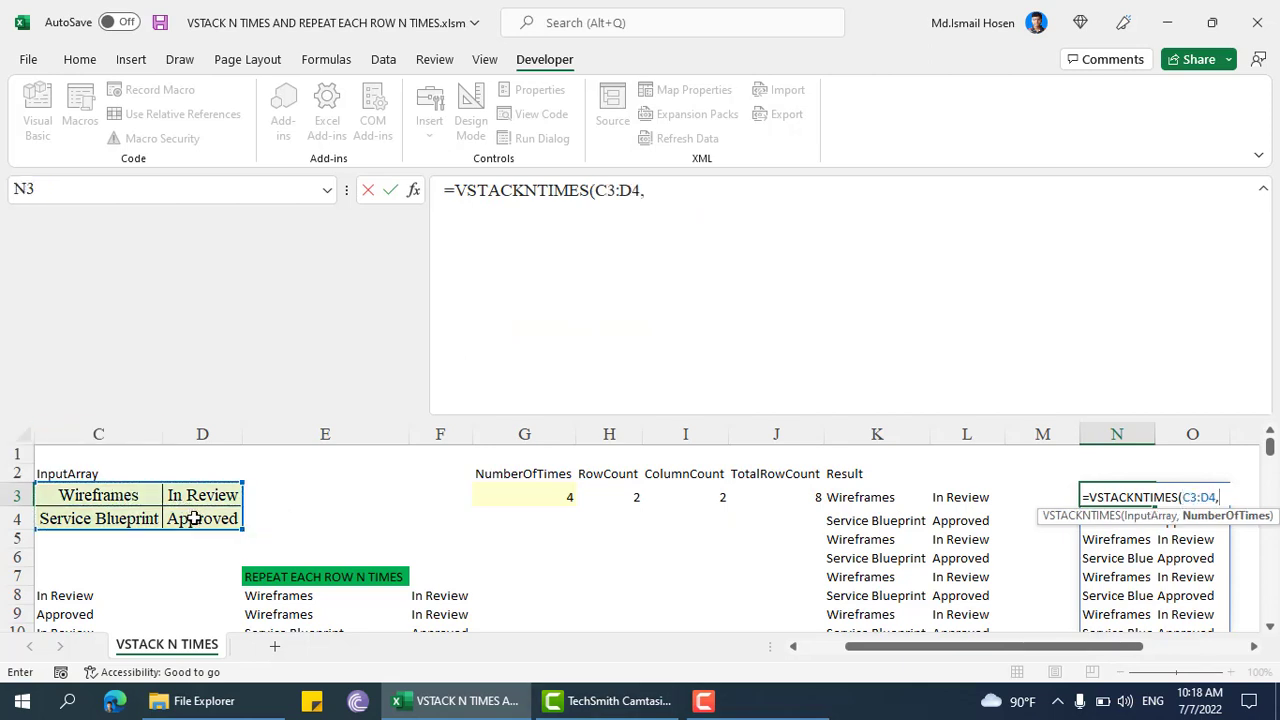
pyautogui.write('2)')
pyautogui.press('Return')
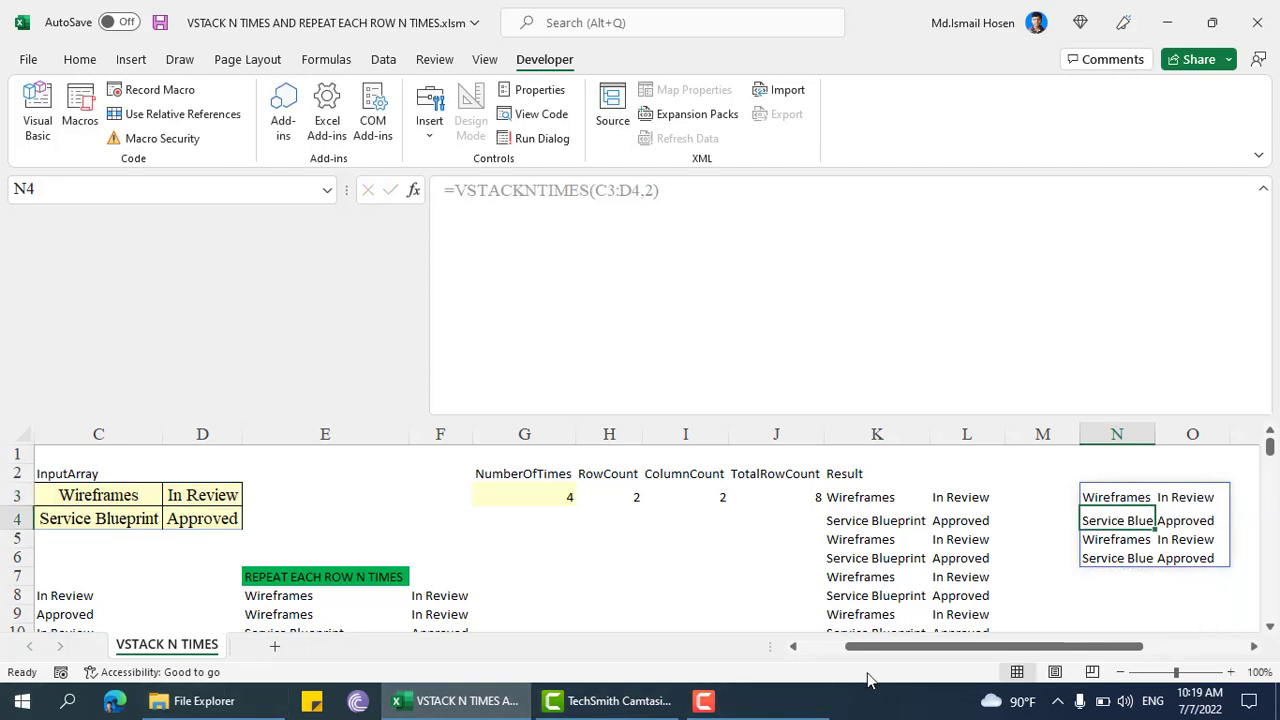
# Step: Check the spilled stack, autofit column N and shrink the formula bar
pyautogui.scroll(-1, 797, 507)
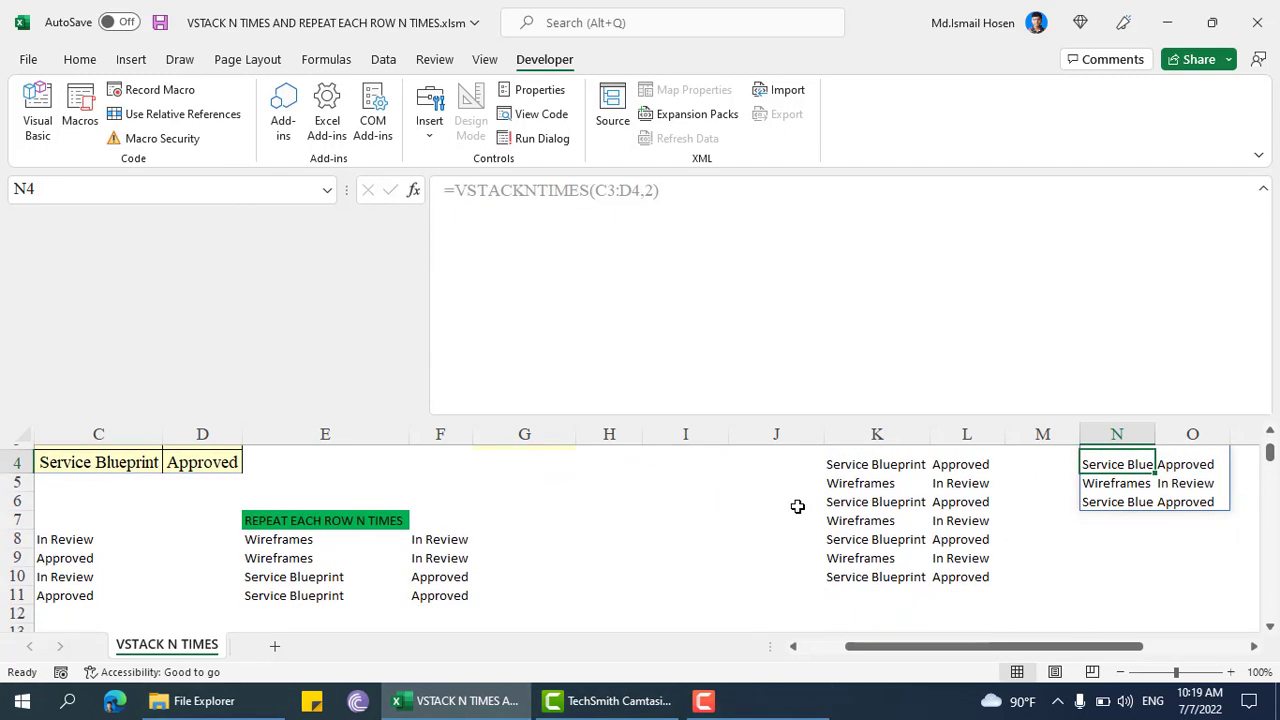
pyautogui.click(349, 520)
pyautogui.scroll(1, 1123, 473)
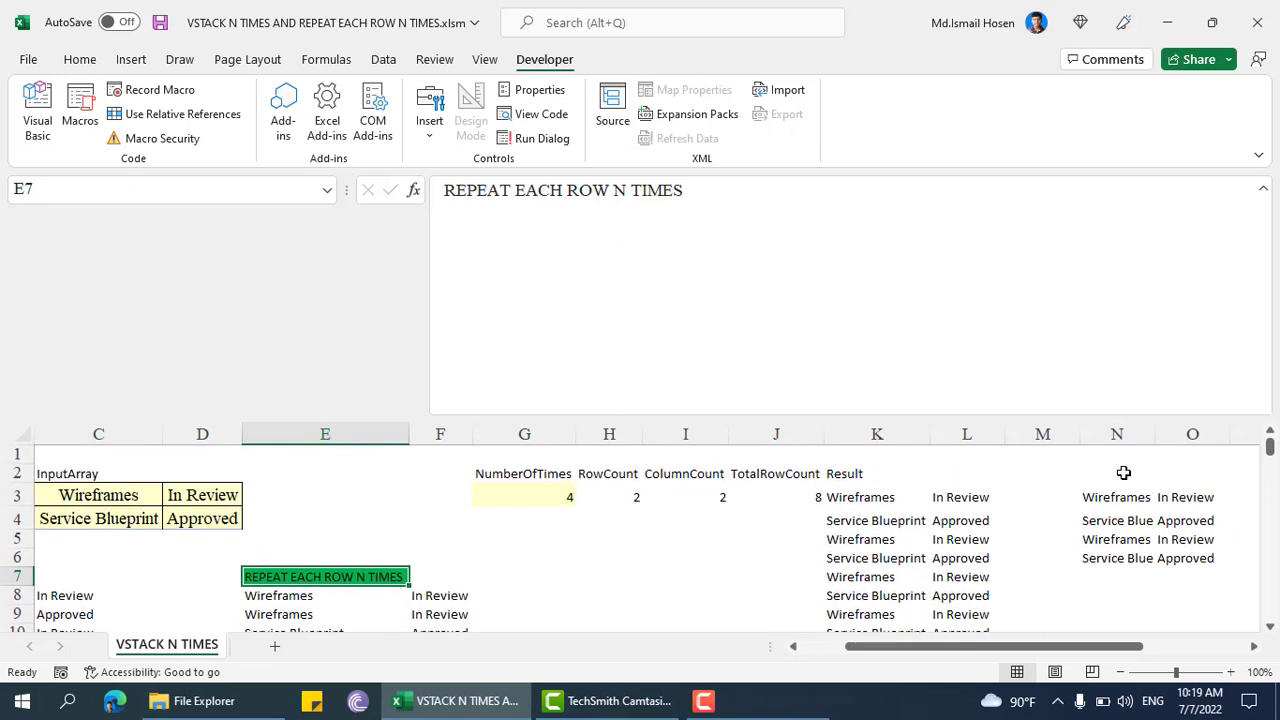
pyautogui.click(1106, 514)
pyautogui.click(1108, 477)
pyautogui.doubleClick(1154, 433)
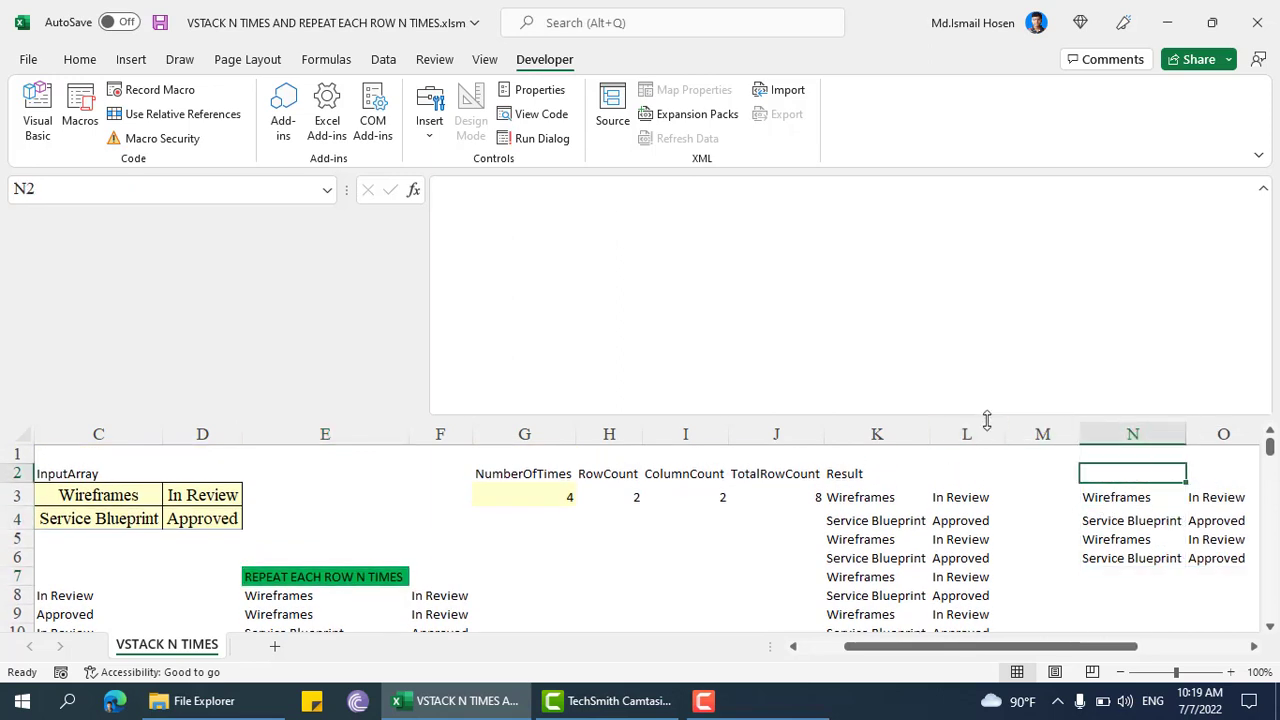
pyautogui.moveTo(982, 414); pyautogui.dragTo(921, 262)
# Step: Move the VSTACKNTIMES result from N3 down to H19
pyautogui.click(1132, 333)
pyautogui.moveTo(1132, 343); pyautogui.dragTo(610, 615)
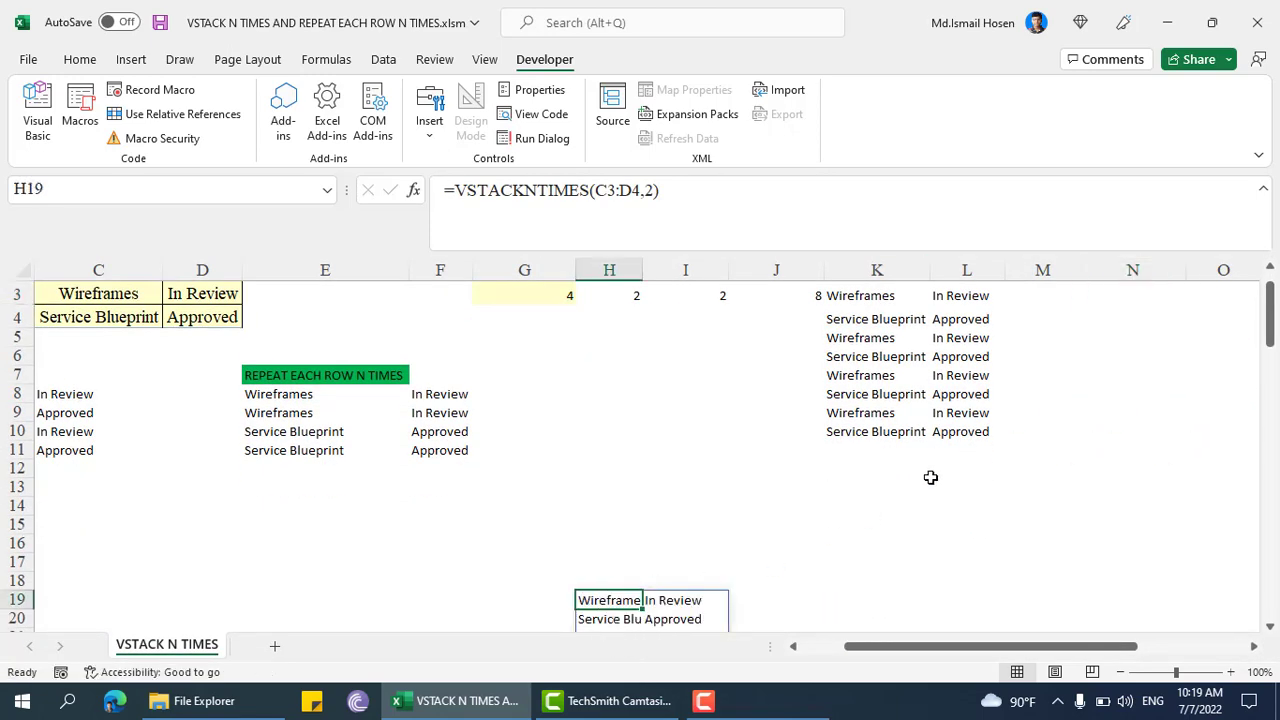
pyautogui.scroll(1, 979, 433)
pyautogui.click(871, 330)
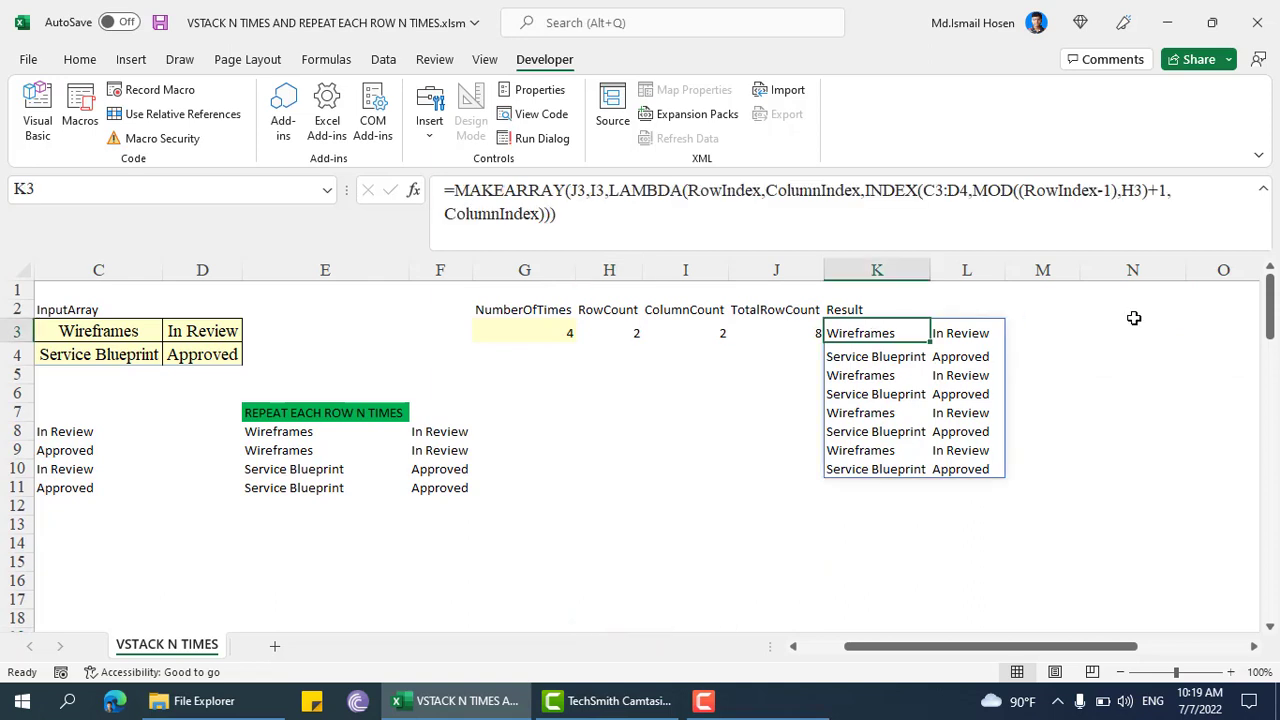
pyautogui.click(1057, 312)
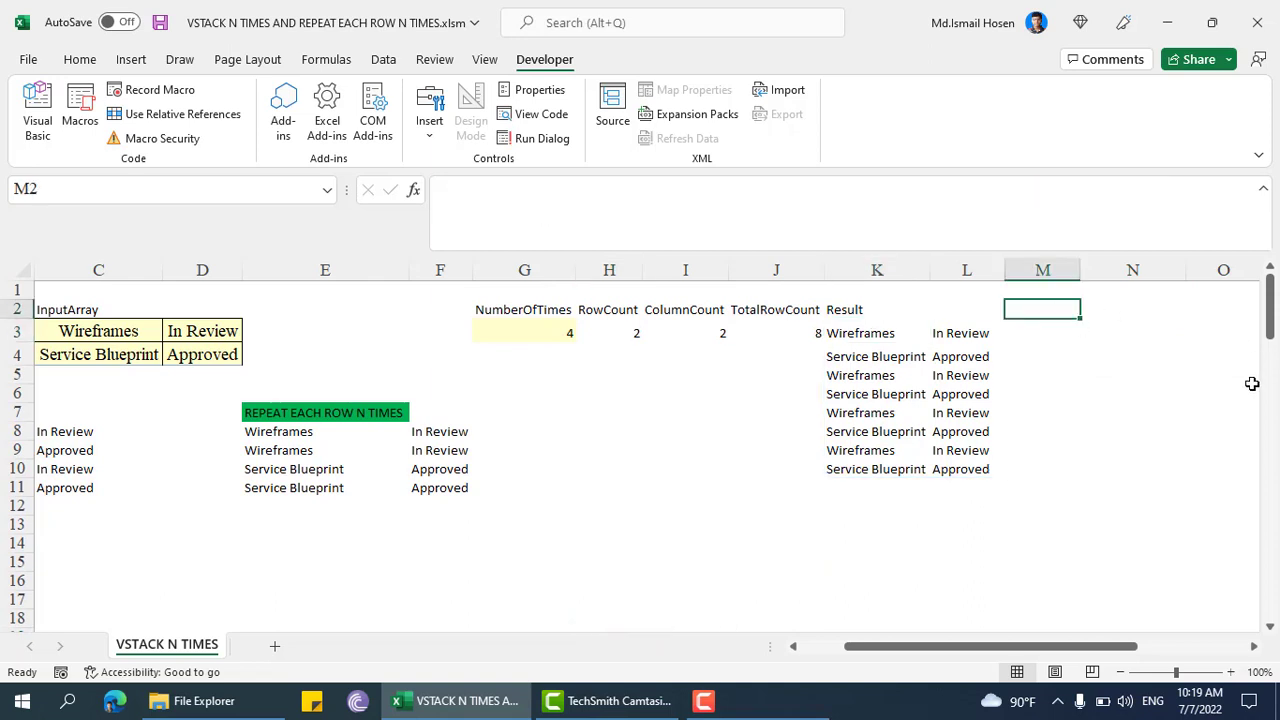
# Step: Head N2 'Result' and start a MAKEARRAY in N3 sized by J3 rows and I3 columns
pyautogui.press('Right')
pyautogui.write('Result')
pyautogui.press('Return')
pyautogui.write('=ma')
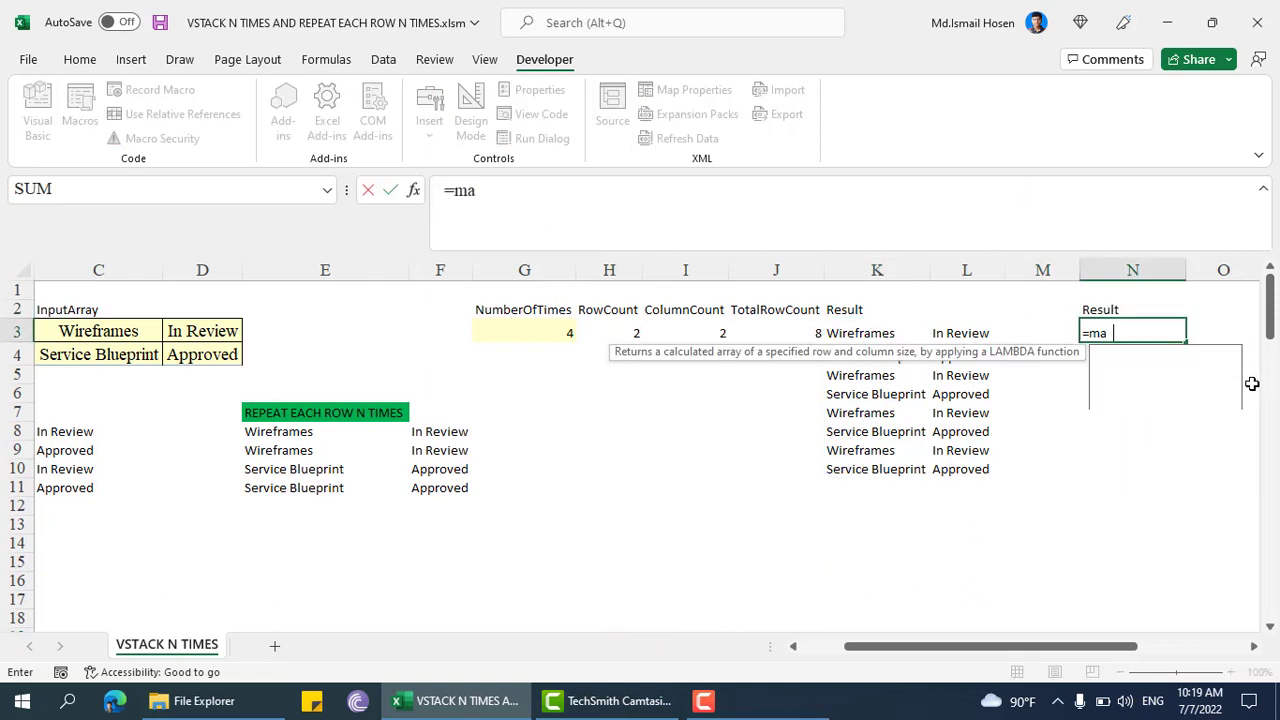
pyautogui.press('Tab')
pyautogui.press('Left')
pyautogui.press('Left')
pyautogui.press('Left')
pyautogui.press('Left')
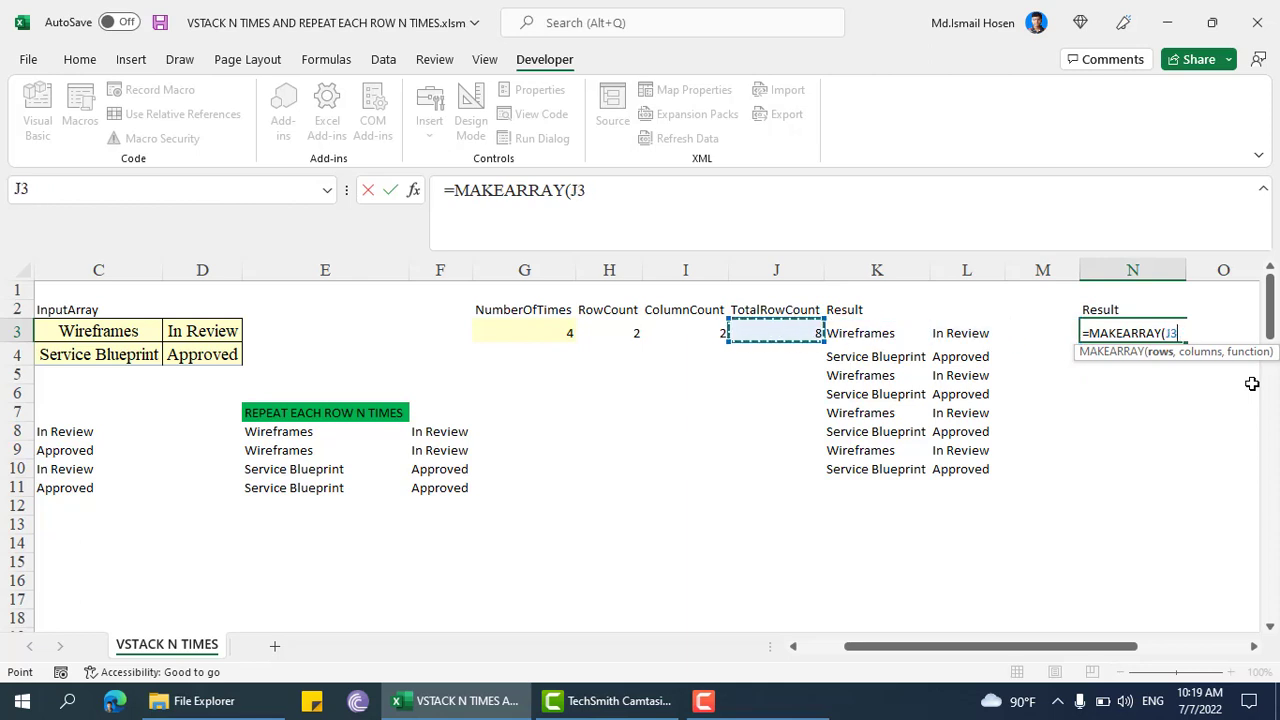
pyautogui.write(',')
pyautogui.press('Left')
pyautogui.press('Left')
pyautogui.press('Left')
pyautogui.press('Left')
pyautogui.press('Left')
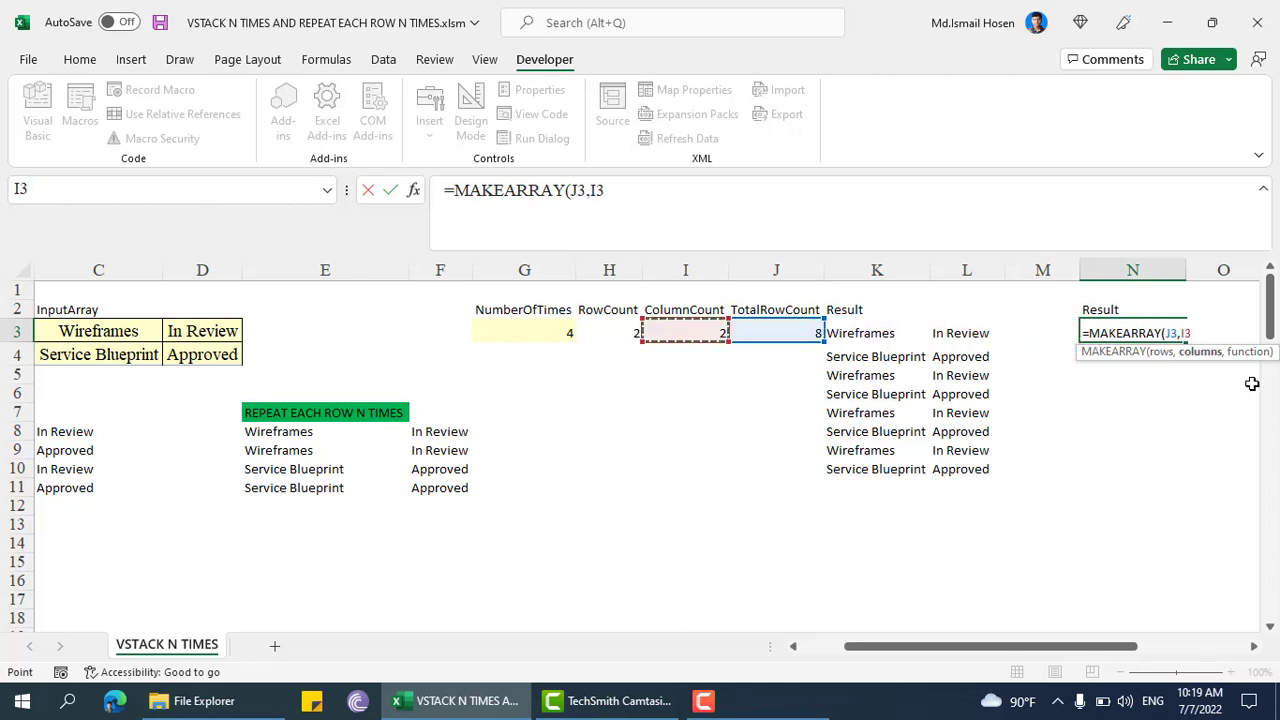
pyautogui.write(',la')
pyautogui.press('Tab')
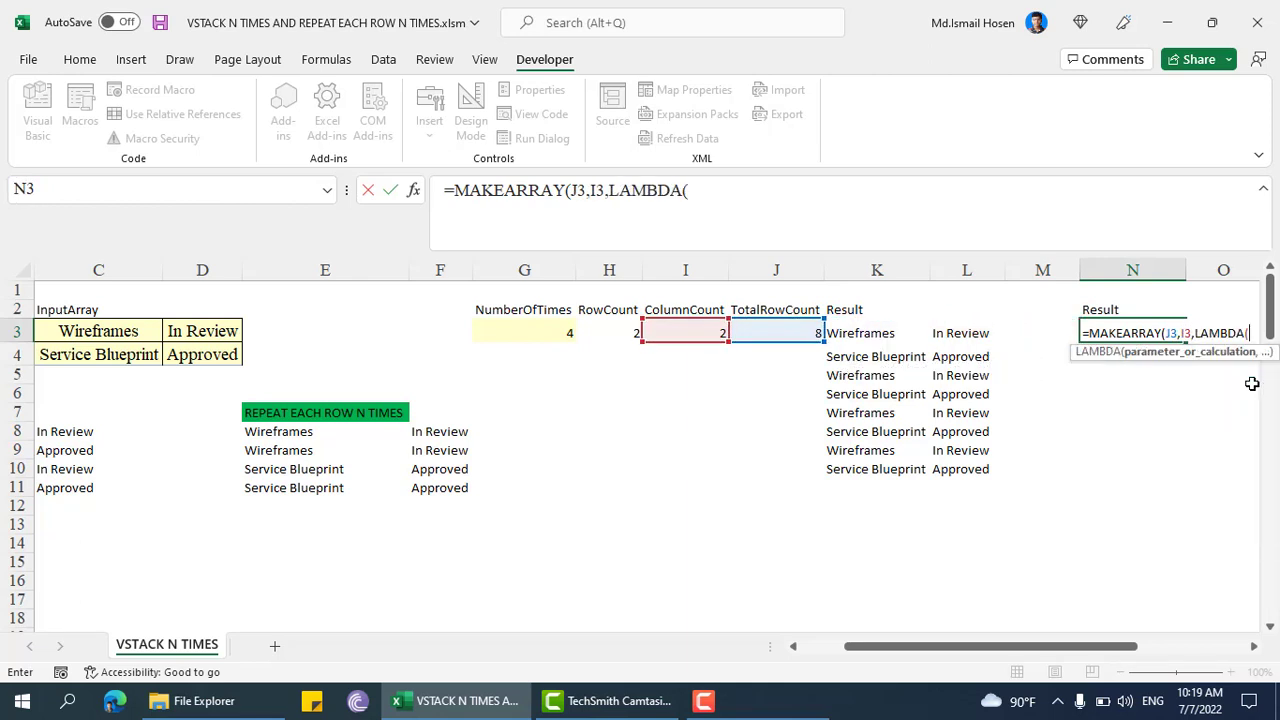
# Step: Finish the LAMBDA(RowIndex,ColumnIndex) so it returns RowIndex, spilling row numbers
pyautogui.write('RowIndex,C')
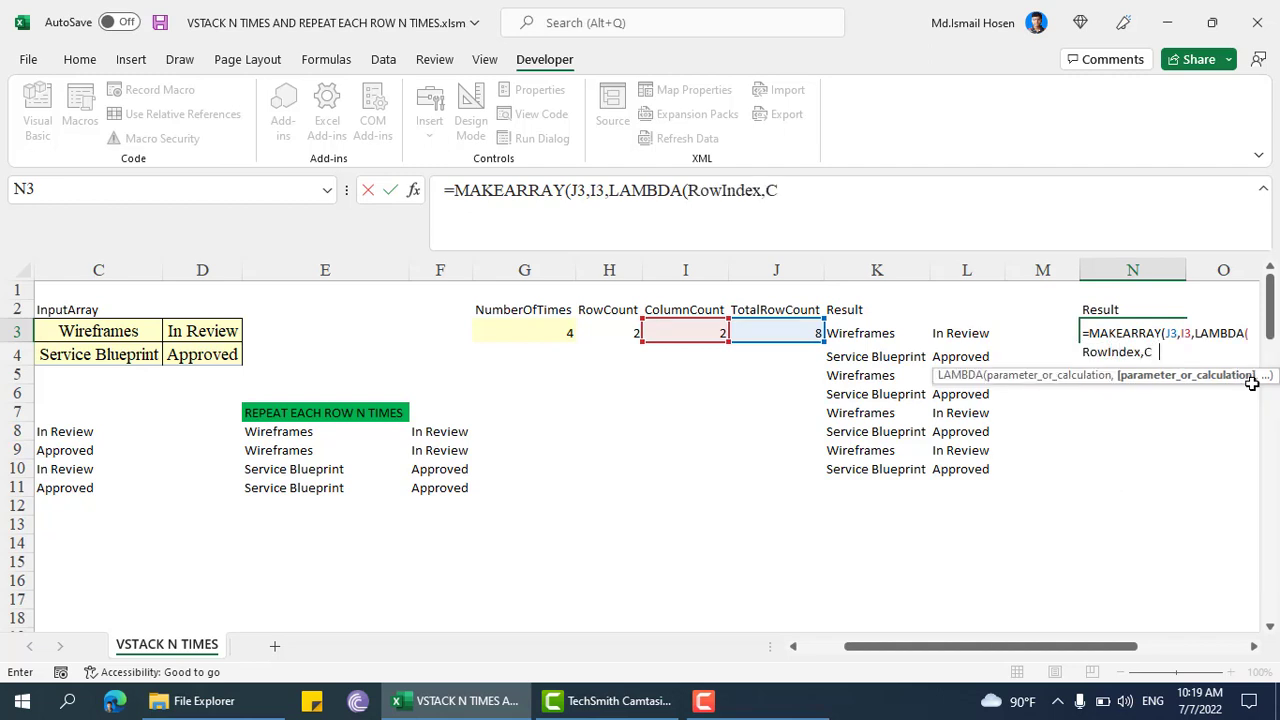
pyautogui.write('olumnIndex,')
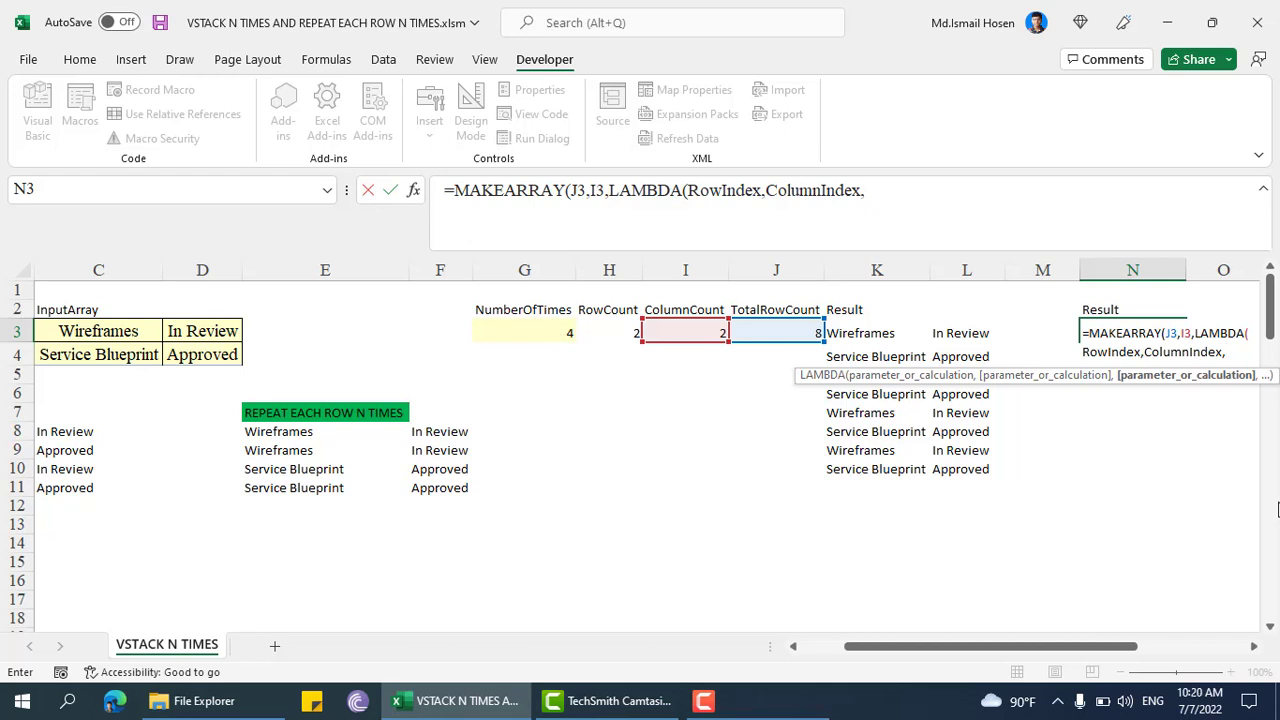
pyautogui.write('row')
pyautogui.press('Tab')
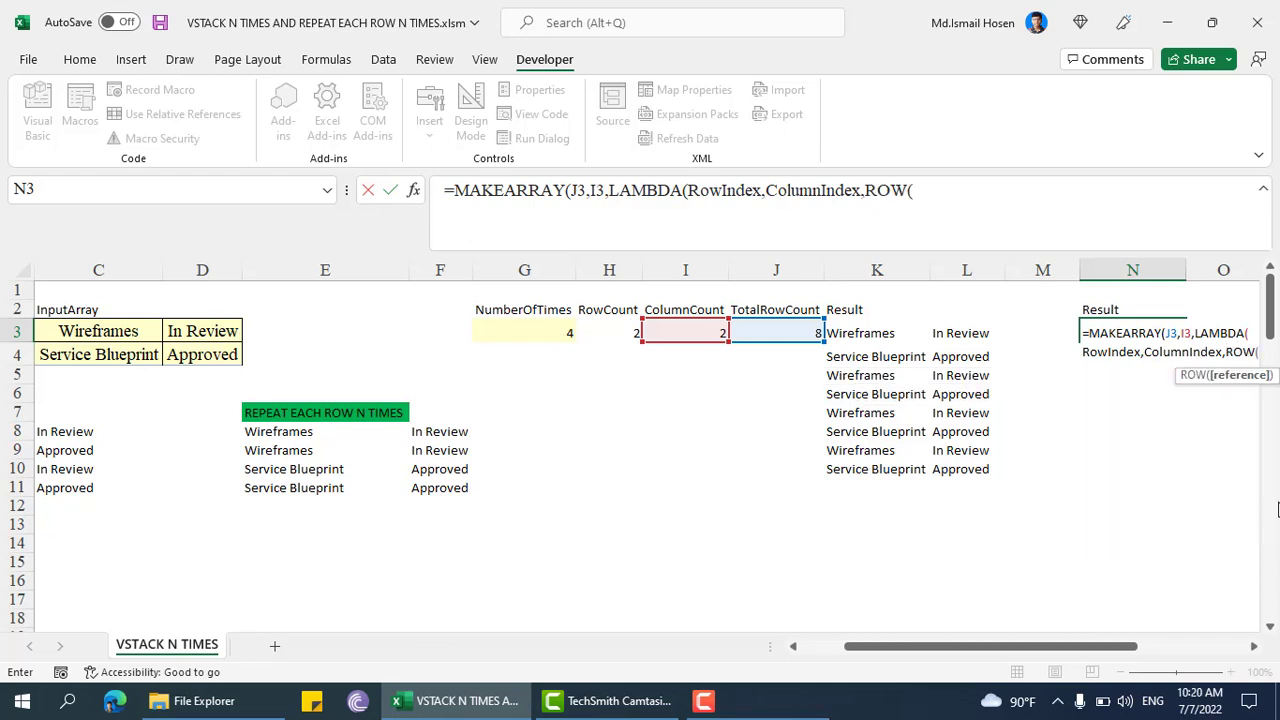
pyautogui.write('))')
pyautogui.press('Return')
pyautogui.press('Down')
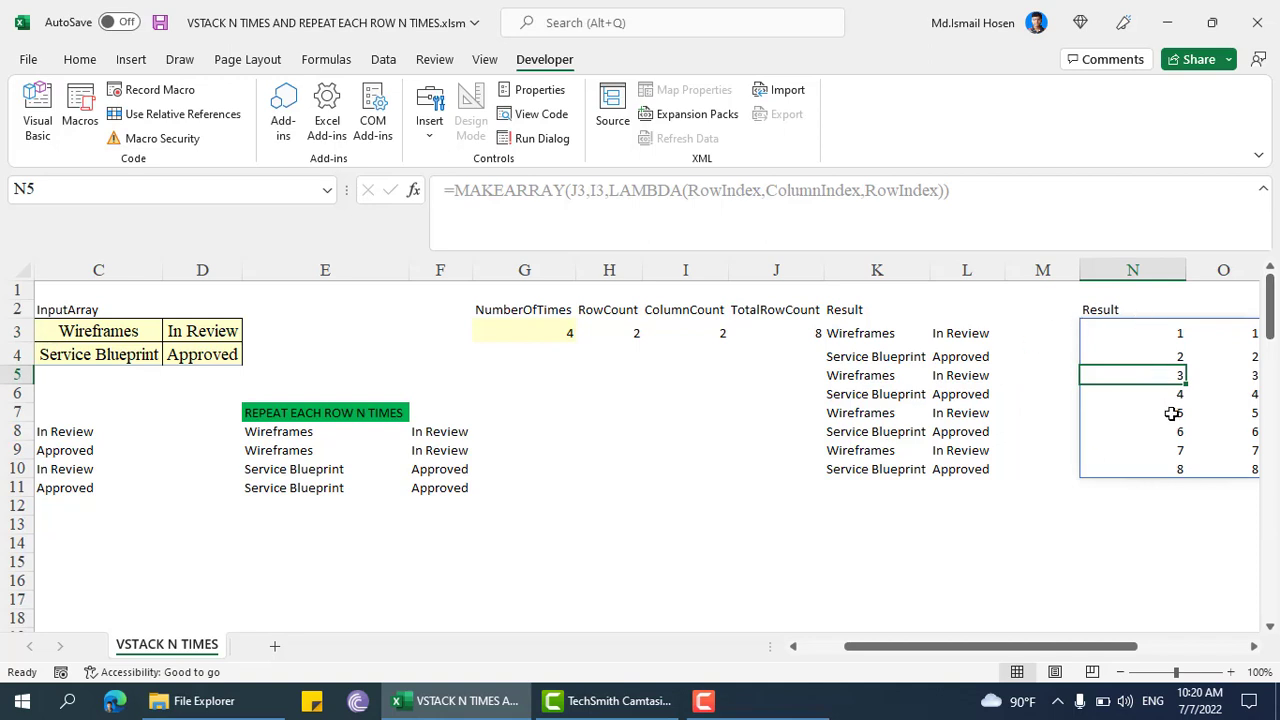
# Step: Change the calculation to INT((RowIndex-1)/G3), accepting Excel's formula correction
pyautogui.click(1143, 331)
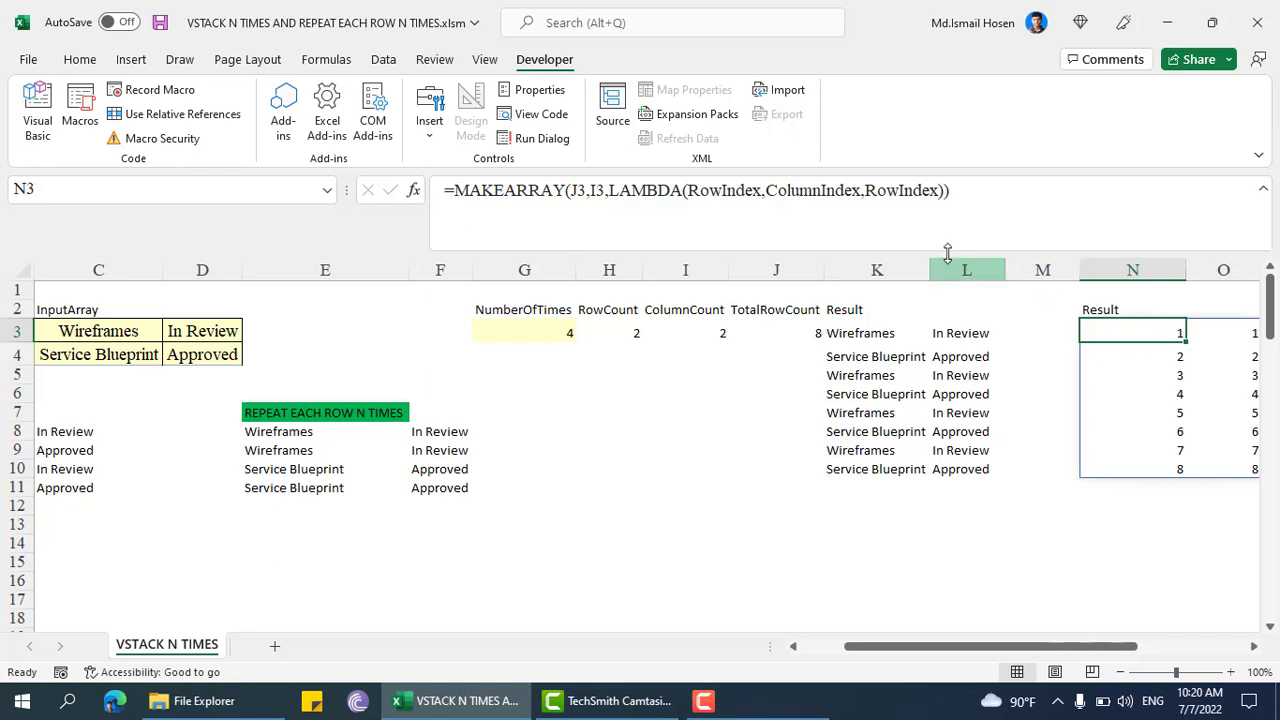
pyautogui.click(865, 190)
pyautogui.write('int')
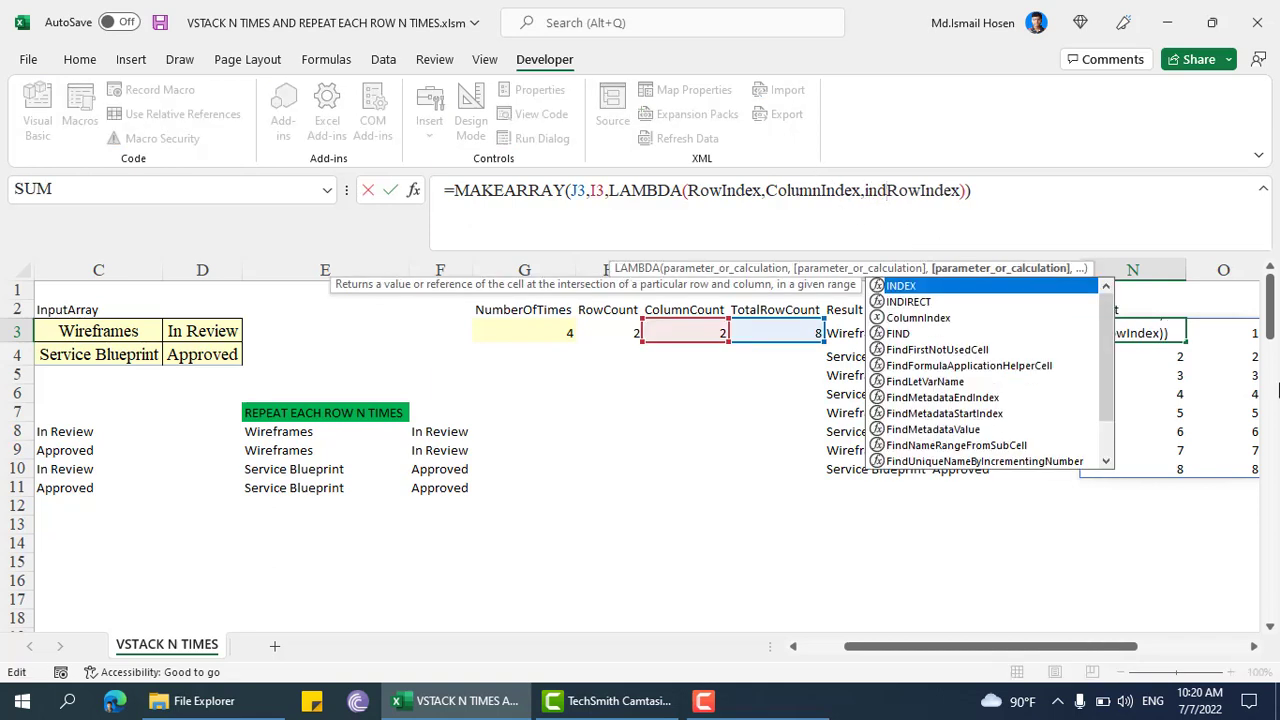
pyautogui.write('(')
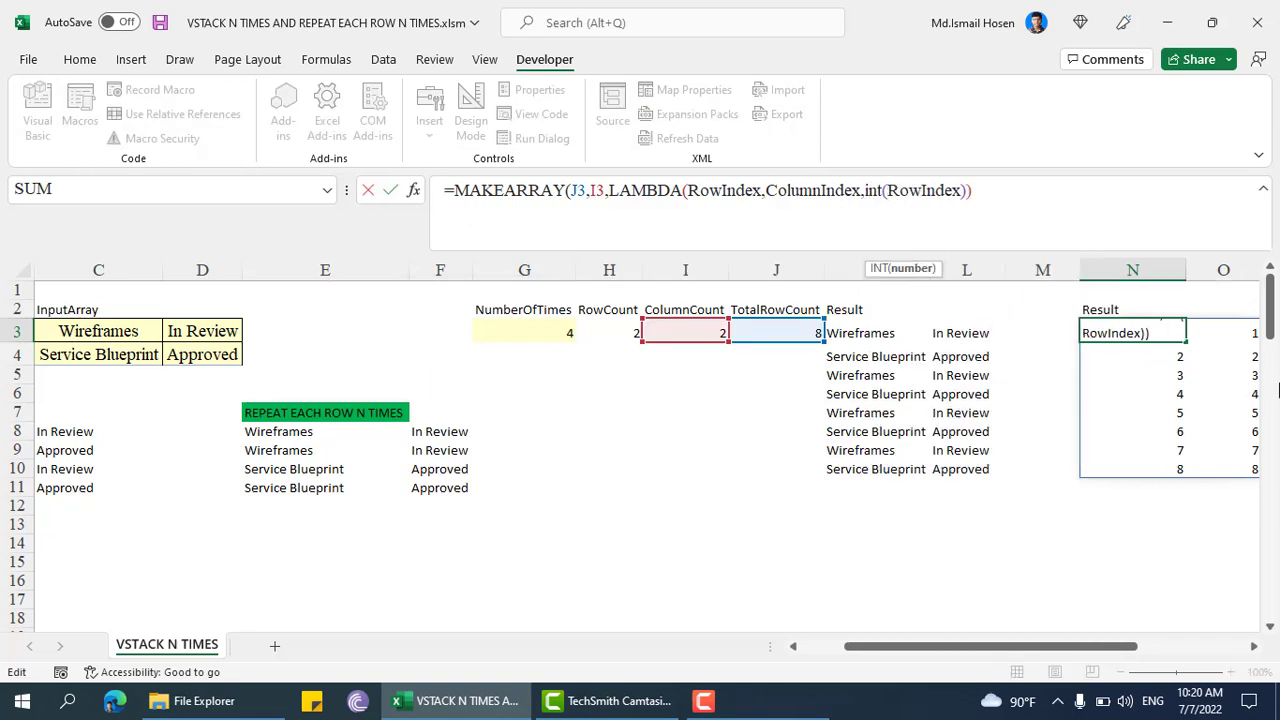
pyautogui.press('Right')
pyautogui.press('Right')
pyautogui.press('Right')
pyautogui.press('Right')
pyautogui.press('Right')
pyautogui.press('Right')
pyautogui.press('Right')
pyautogui.press('Right')
pyautogui.write('-1)/nu')
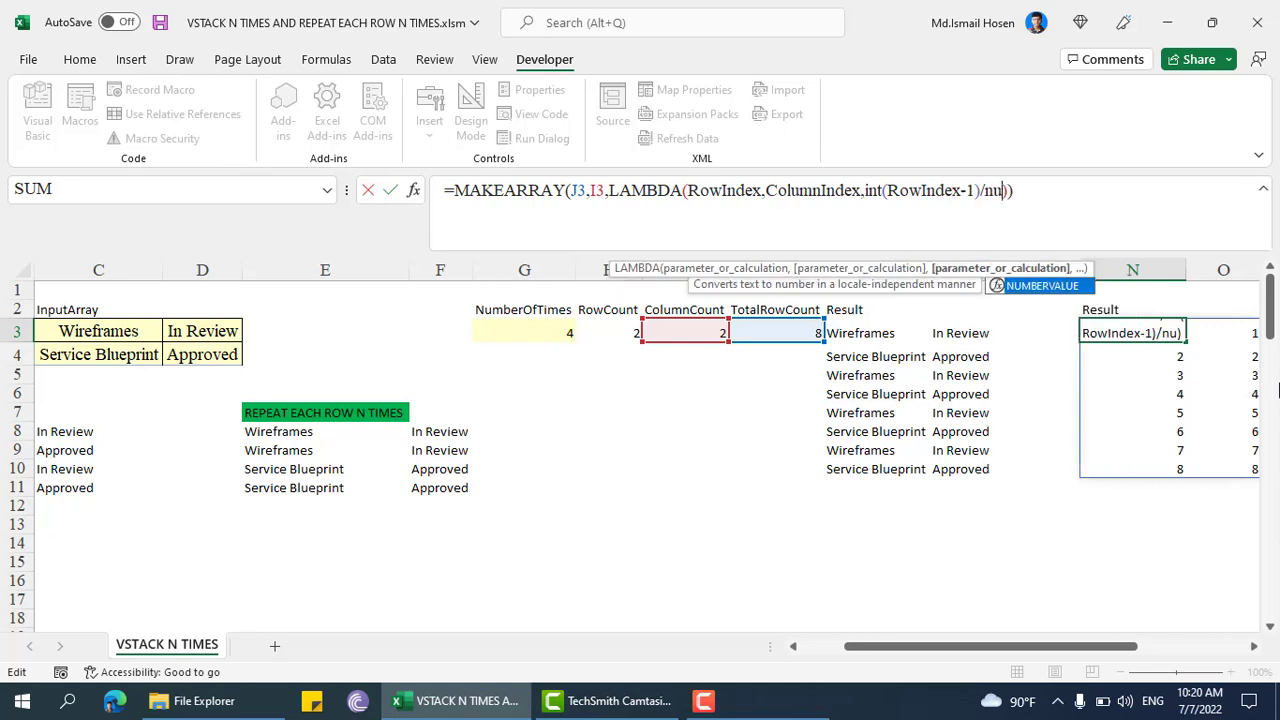
pyautogui.write('m')
pyautogui.press('BackSpace')
pyautogui.press('BackSpace')
pyautogui.press('BackSpace')
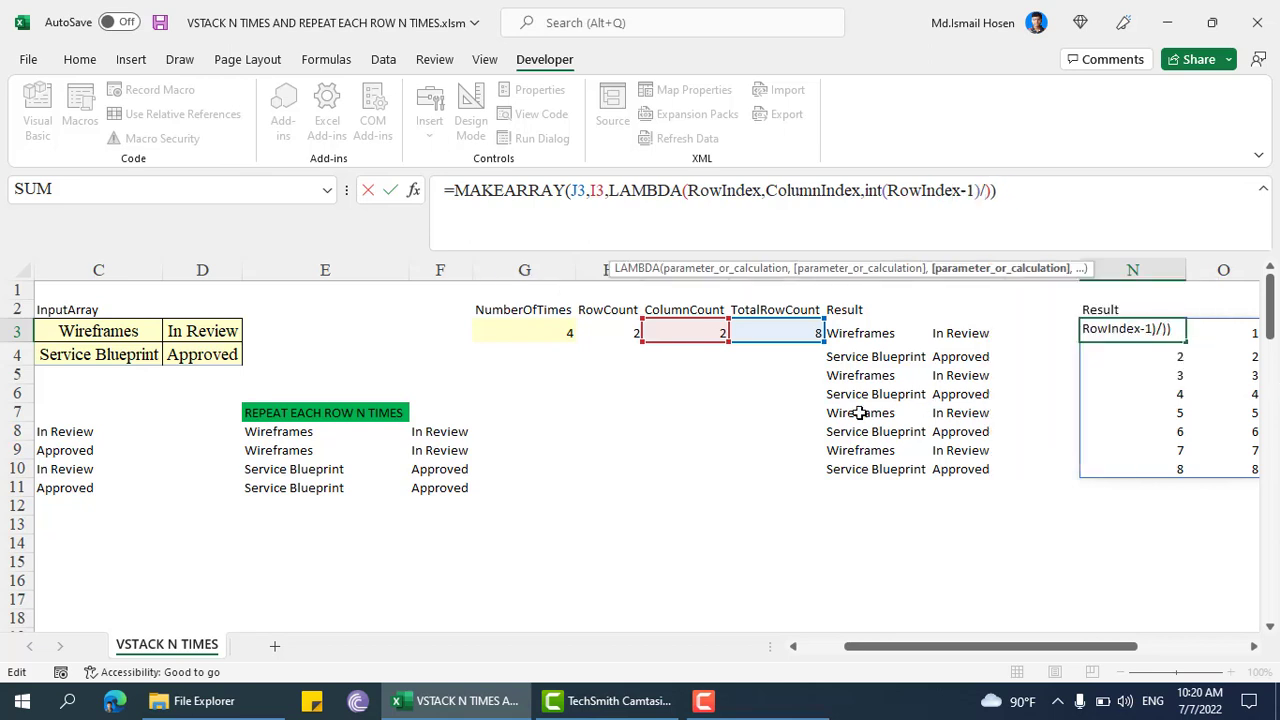
pyautogui.click(548, 330)
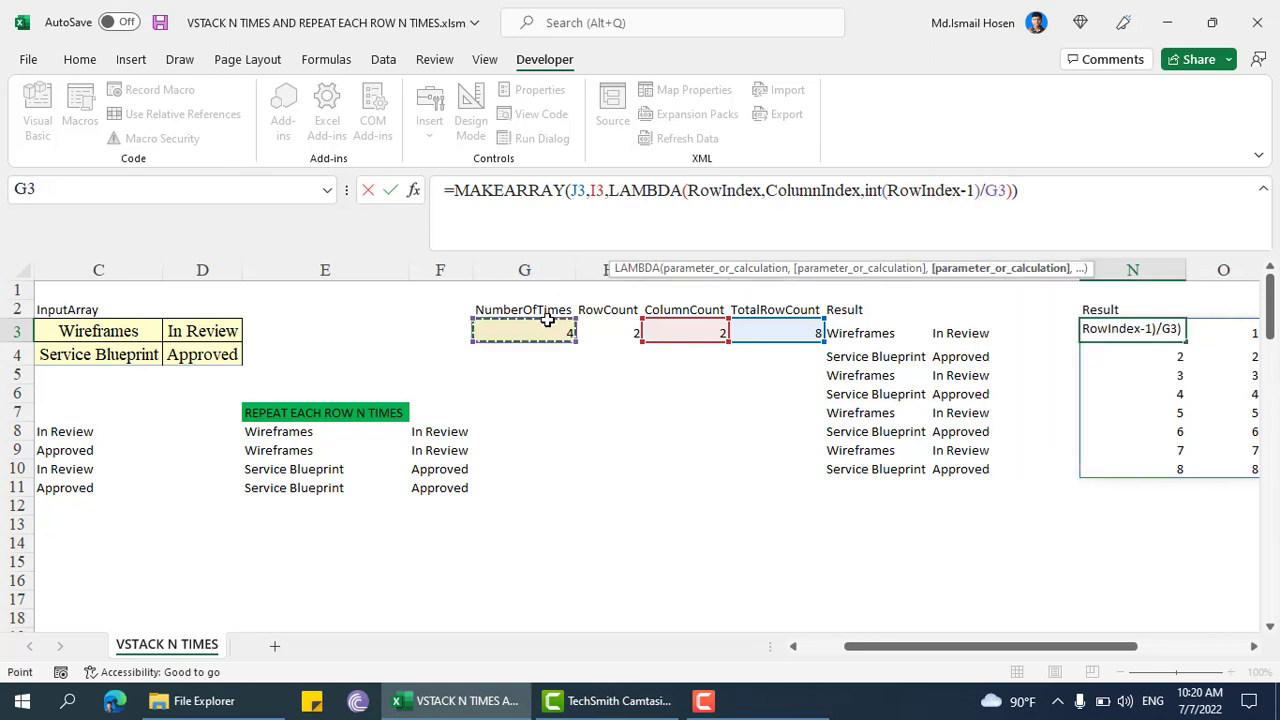
pyautogui.click(890, 190)
pyautogui.write('(')
pyautogui.press('Return')
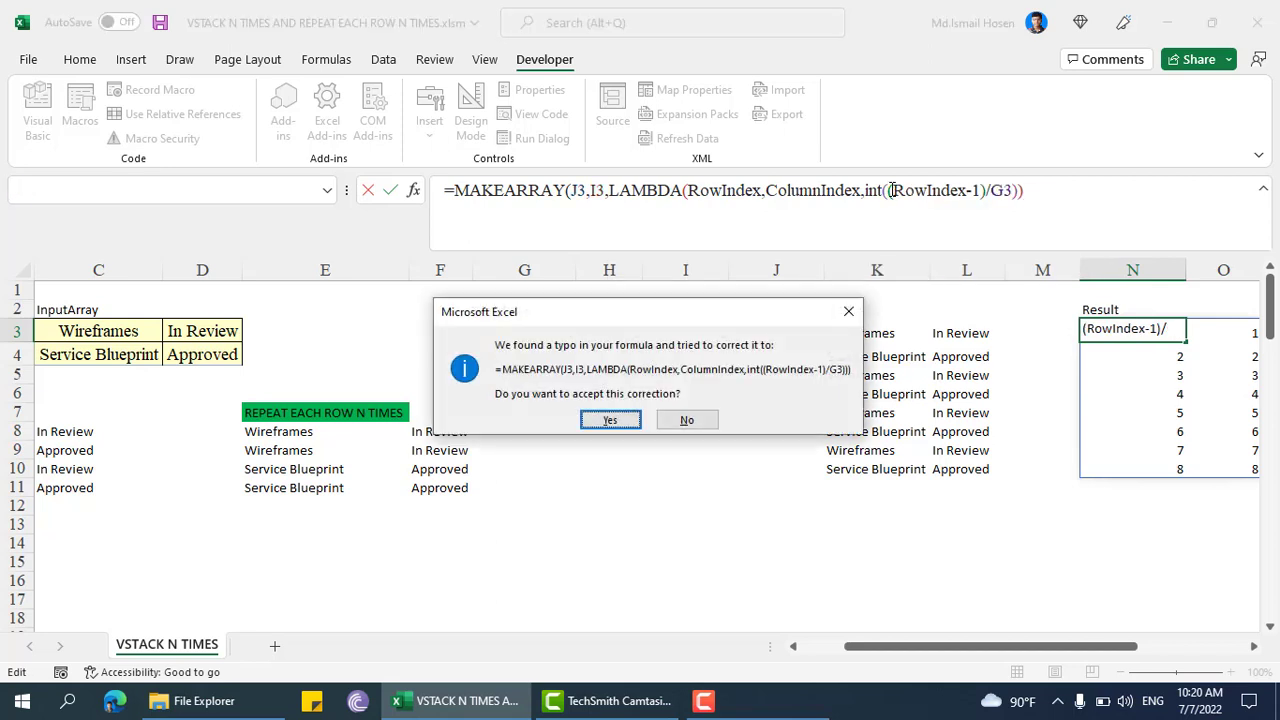
pyautogui.press('Return')
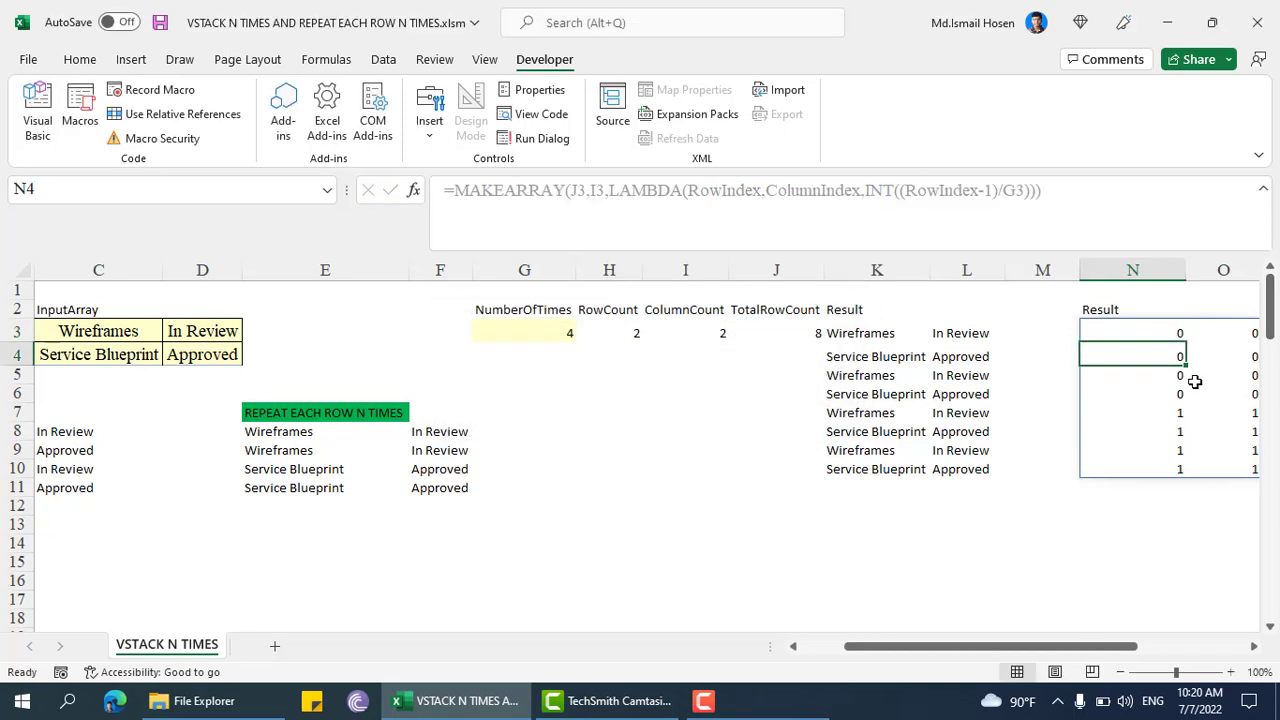
# Step: Add +1 so N3:O10 shows 1 four times, then 2 four times
pyautogui.click(1143, 334)
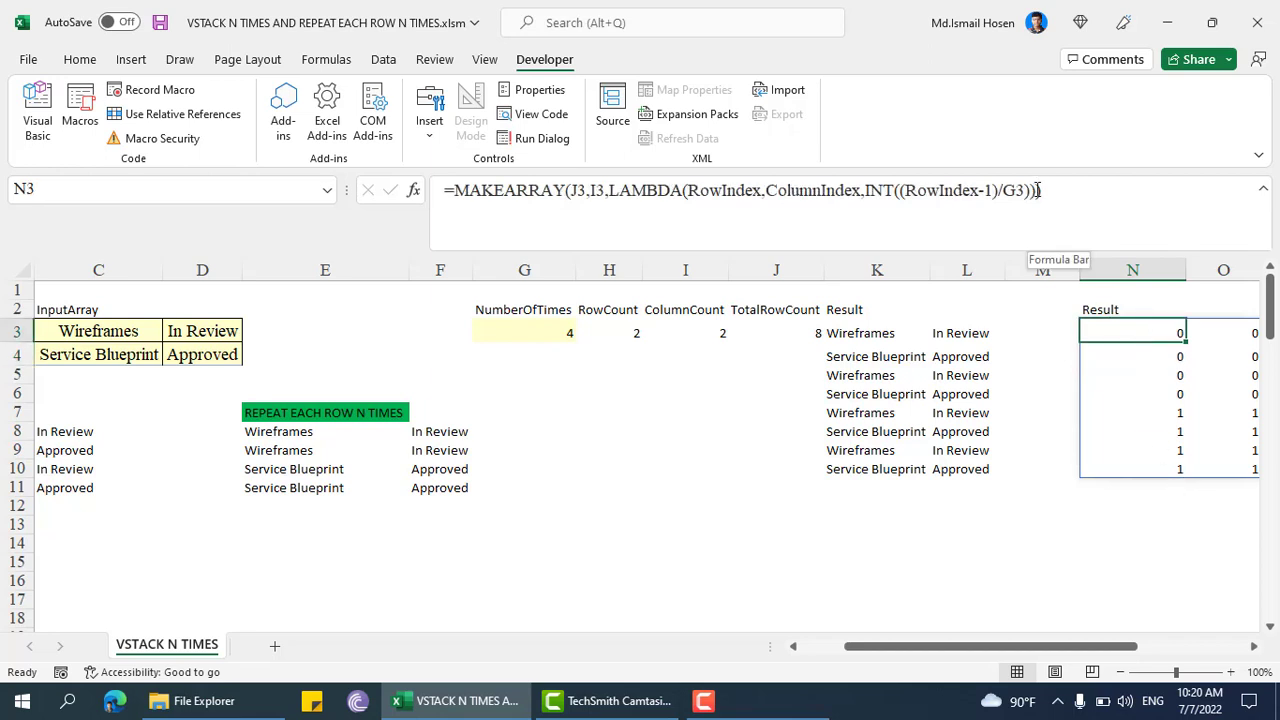
pyautogui.click(1034, 189)
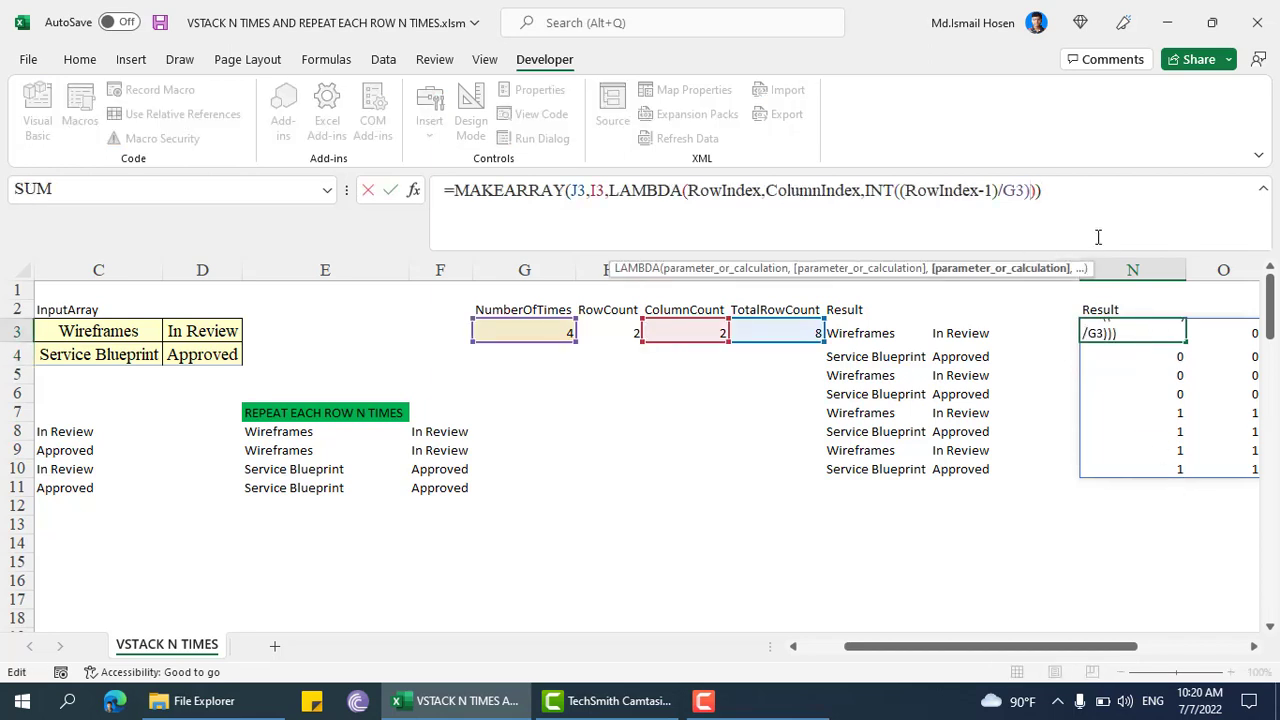
pyautogui.write('+1')
pyautogui.press('Return')
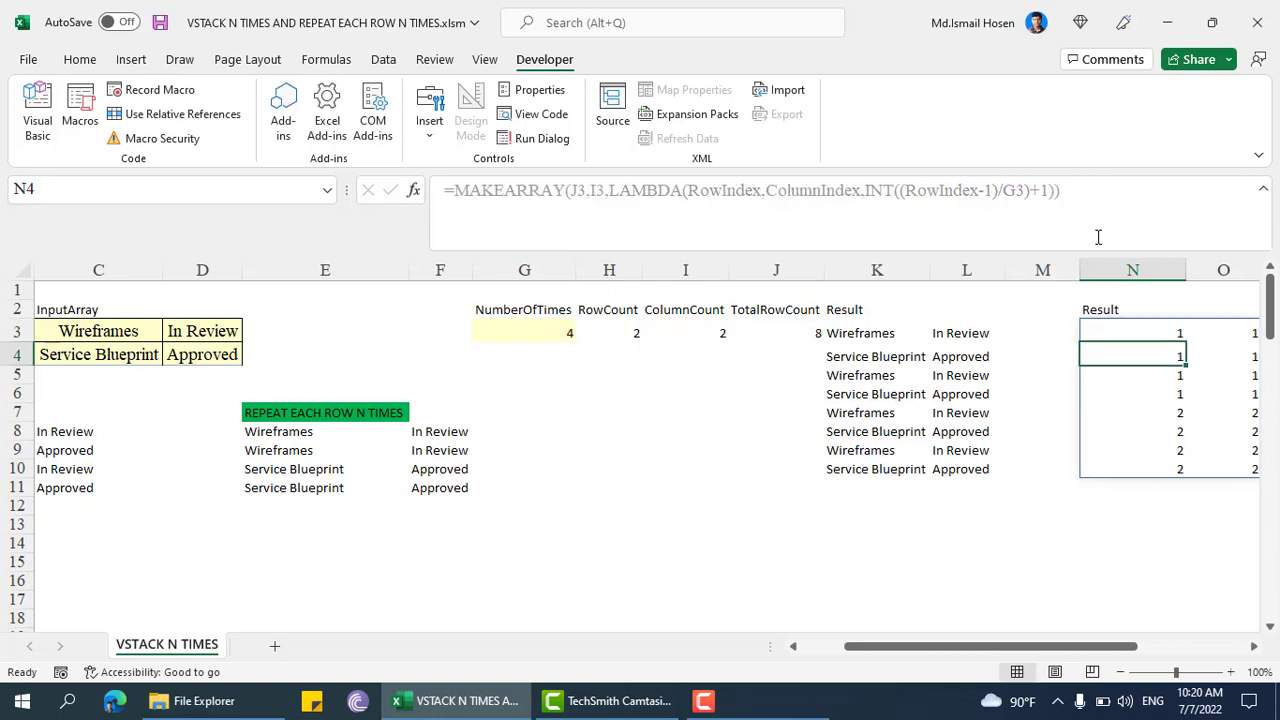
pyautogui.click(1131, 328)
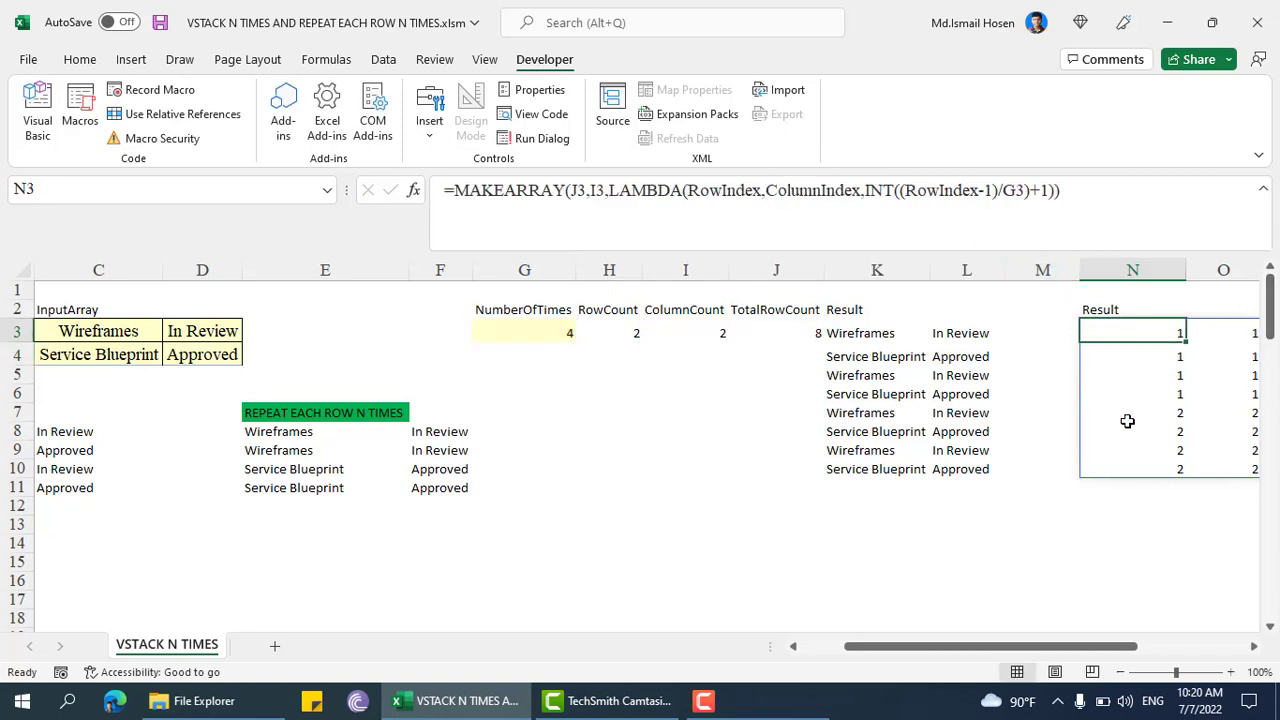
pyautogui.moveTo(1028, 647); pyautogui.dragTo(1107, 647)
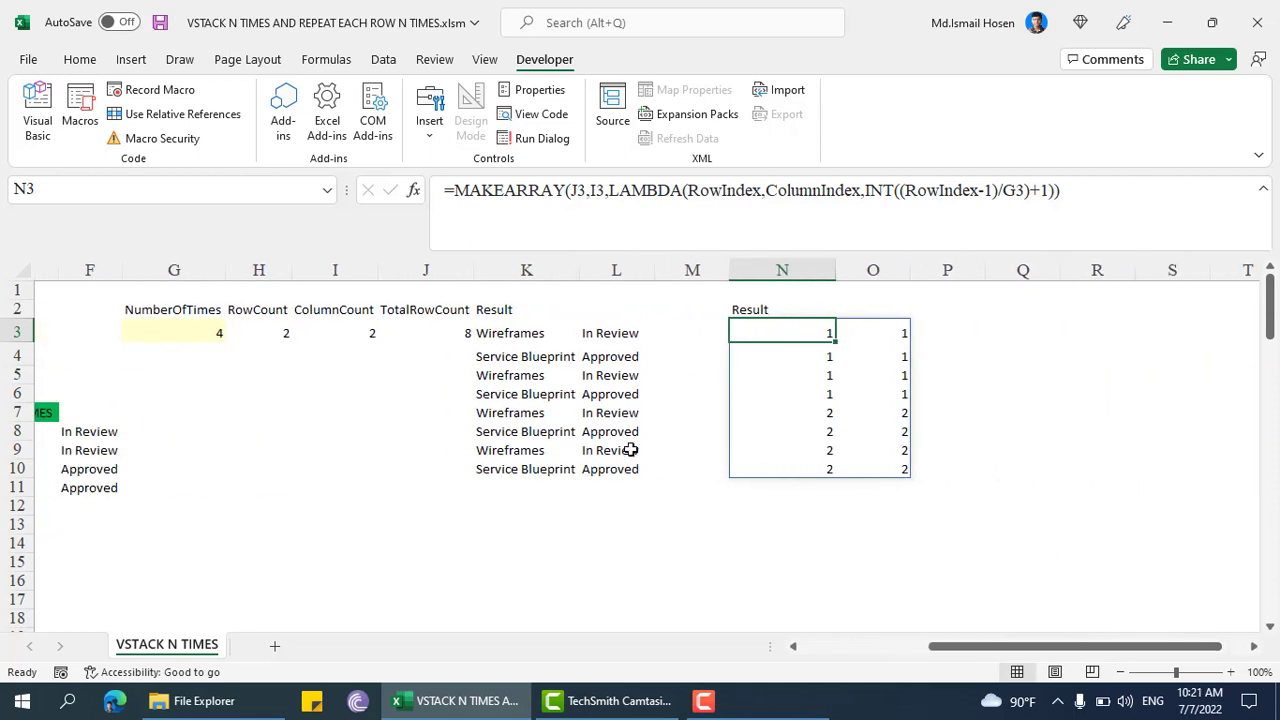
# Step: Wrap the INT expression in INDEX over C3:D4, with ColumnIndex as the column argument
pyautogui.click(867, 192)
pyautogui.write('INDEX(')
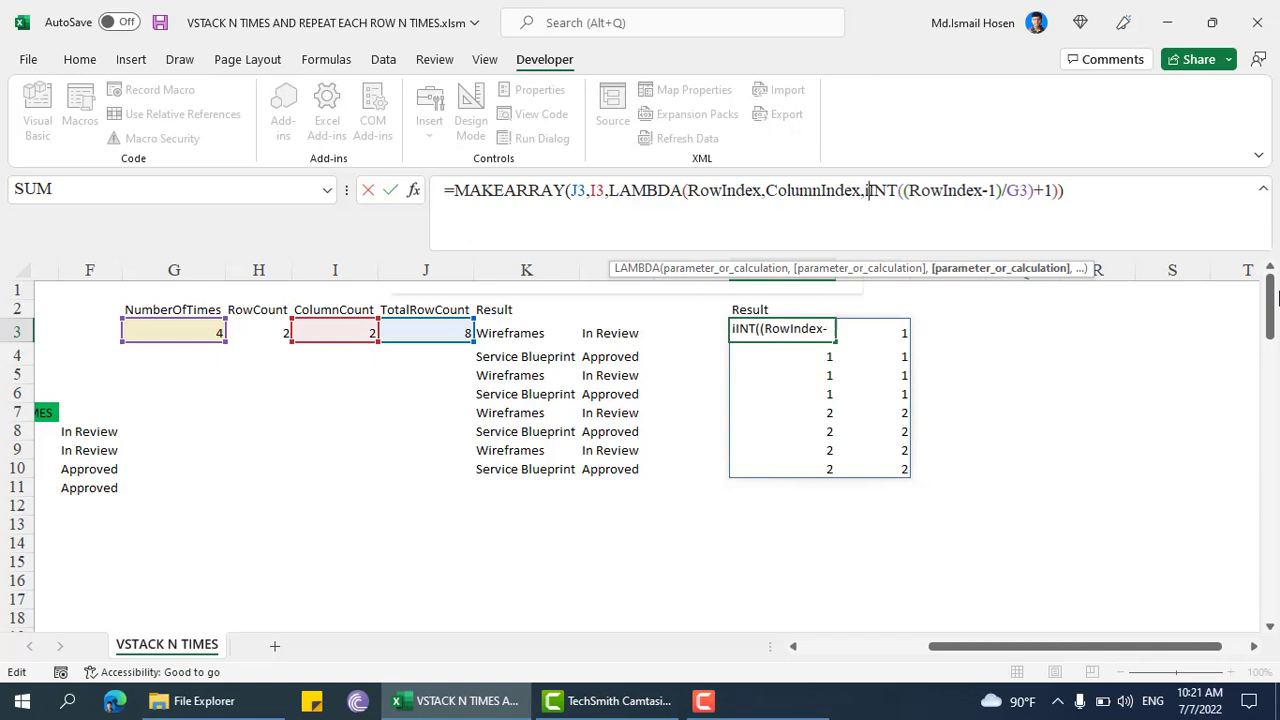
pyautogui.moveTo(940, 647); pyautogui.dragTo(822, 647)
pyautogui.moveTo(212, 338); pyautogui.dragTo(350, 356)
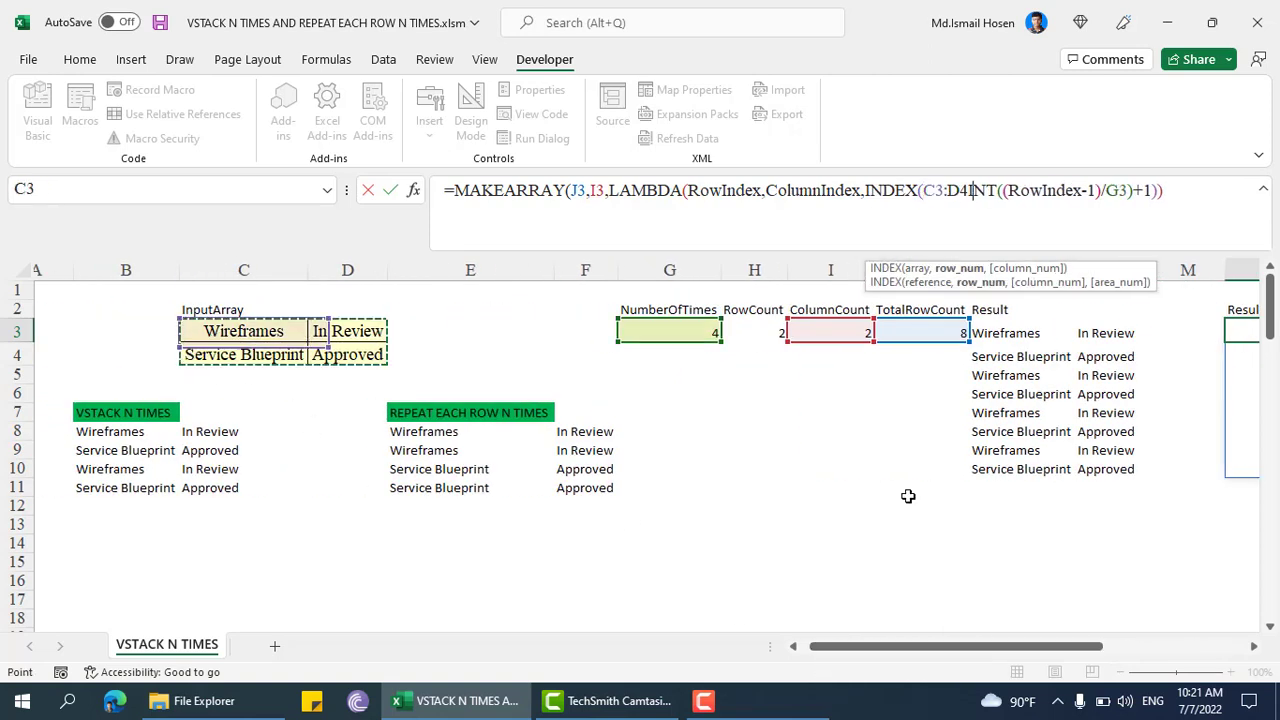
pyautogui.write(',')
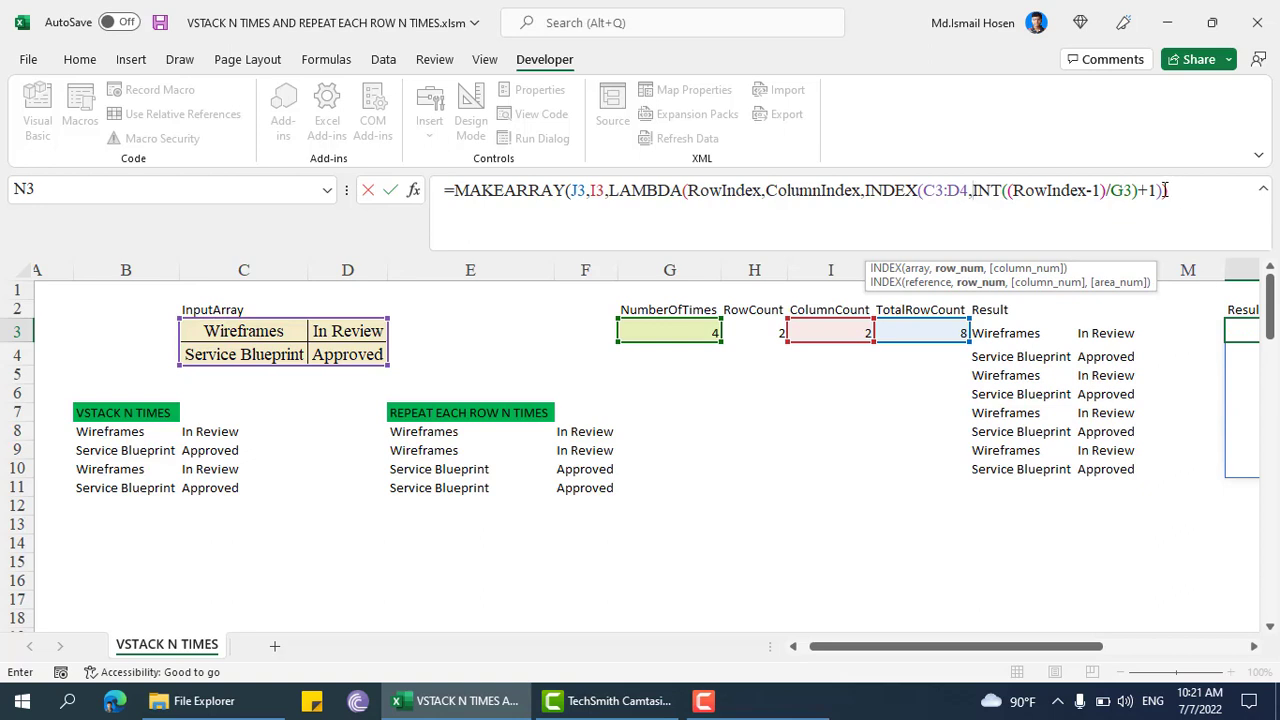
pyautogui.click(1165, 190)
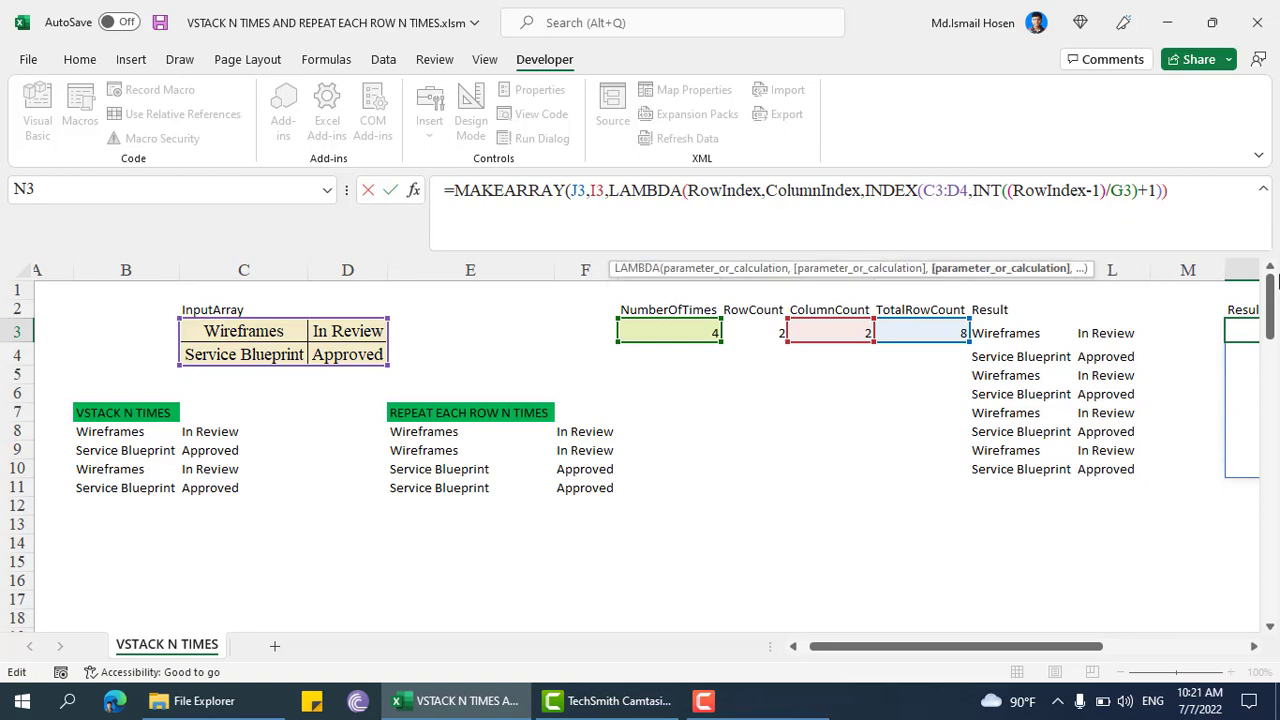
pyautogui.write(',colum')
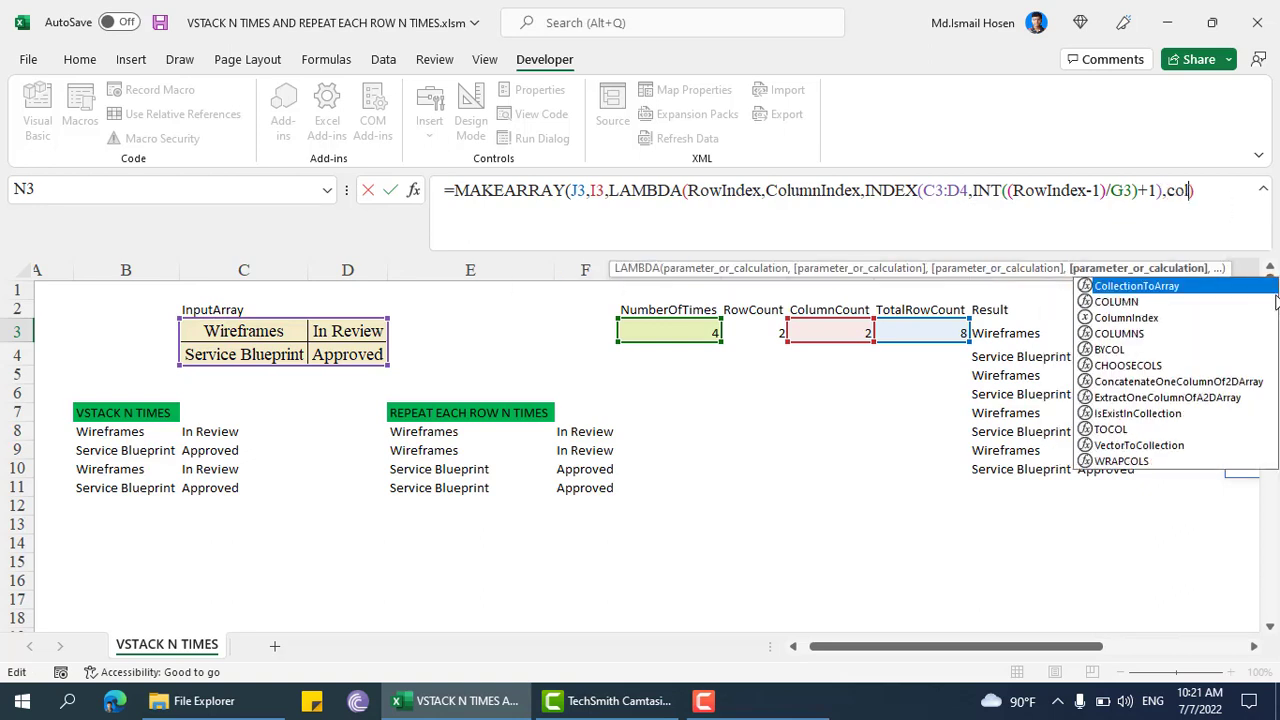
pyautogui.press('Tab')
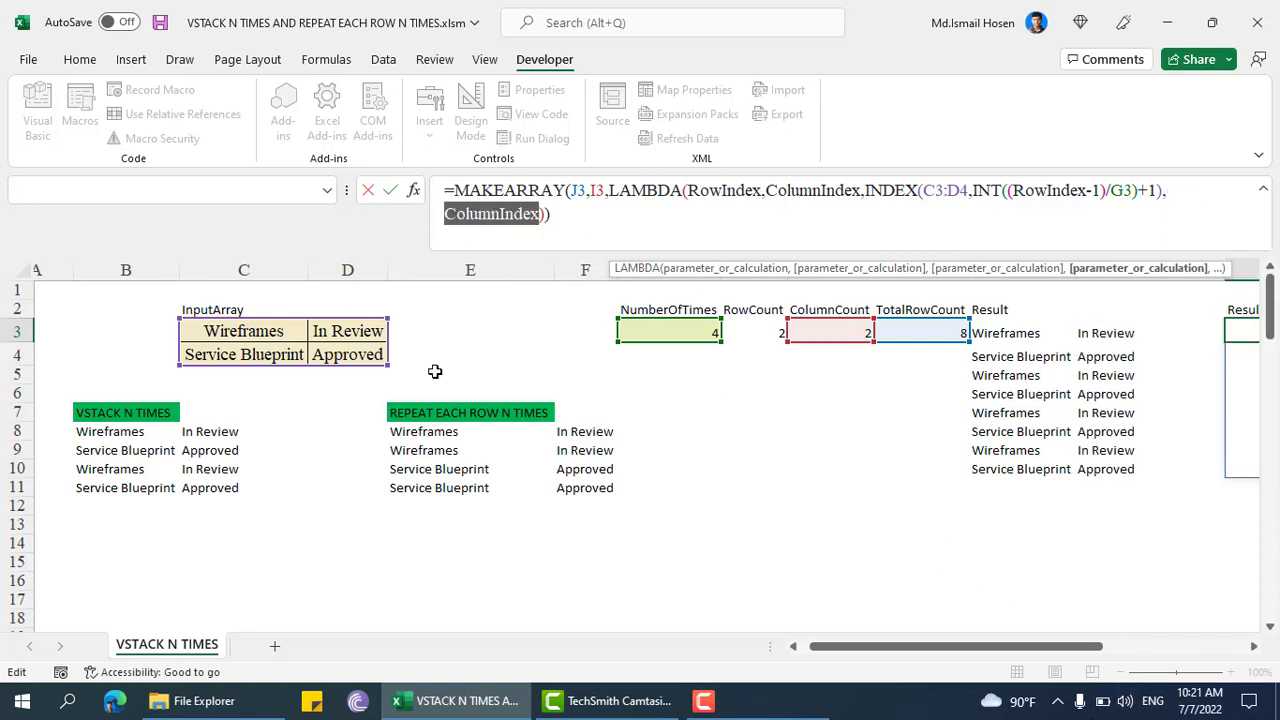
# Step: Remove the stray parenthesis after +1 and commit, listing Wireframes four times, then Service Blueprint four times
pyautogui.click(972, 190)
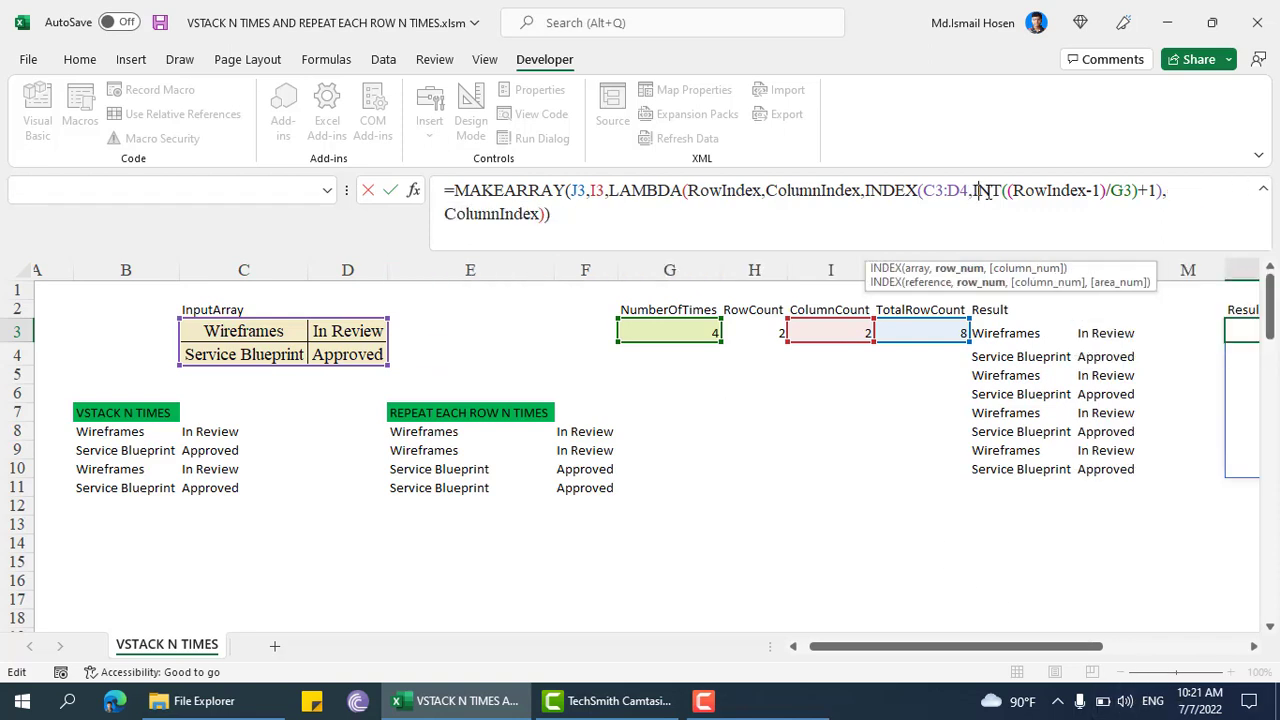
pyautogui.click(1005, 193)
pyautogui.press('Right')
pyautogui.press('Right')
pyautogui.press('Right')
pyautogui.press('Right')
pyautogui.press('Right')
pyautogui.press('Right')
pyautogui.press('Right')
pyautogui.press('Right')
pyautogui.press('Right')
pyautogui.press('Right')
pyautogui.press('Right')
pyautogui.press('Right')
pyautogui.press('Right')
pyautogui.press('Right')
pyautogui.press('Right')
pyautogui.press('Right')
pyautogui.press('Right')
pyautogui.press('Right')
pyautogui.press('Right')
pyautogui.press('Right')
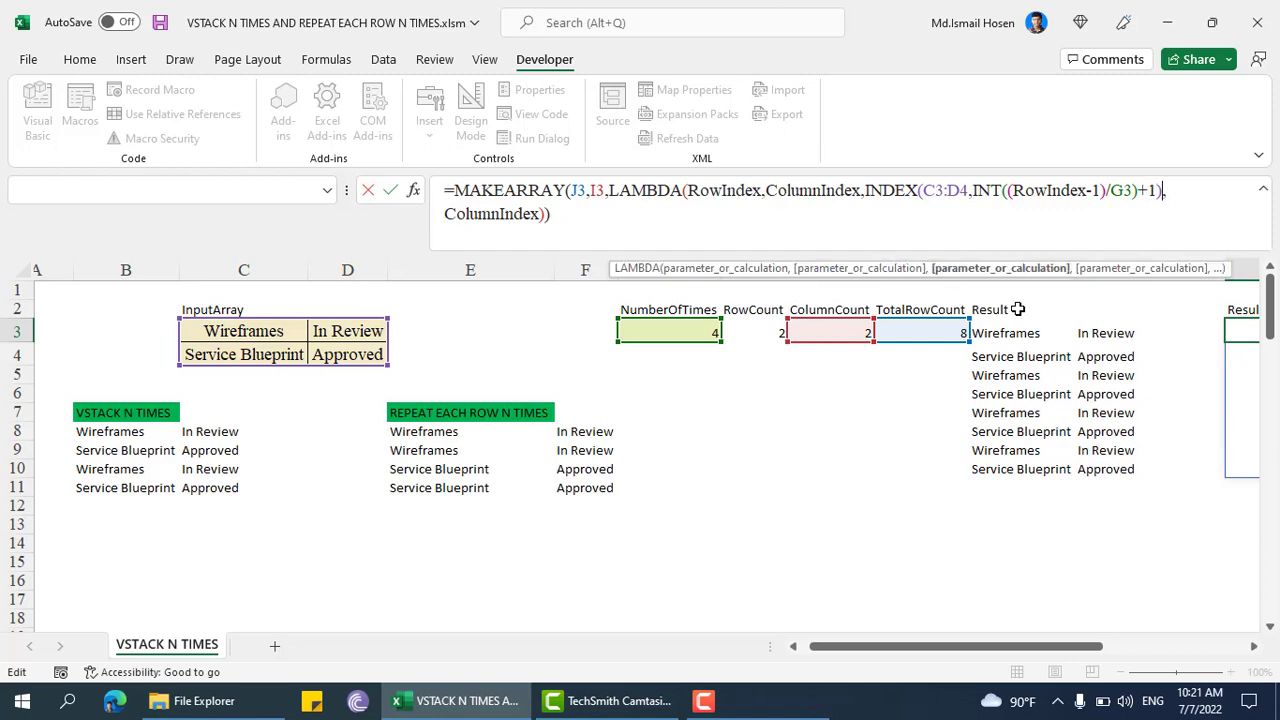
pyautogui.press('BackSpace')
pyautogui.press('Return')
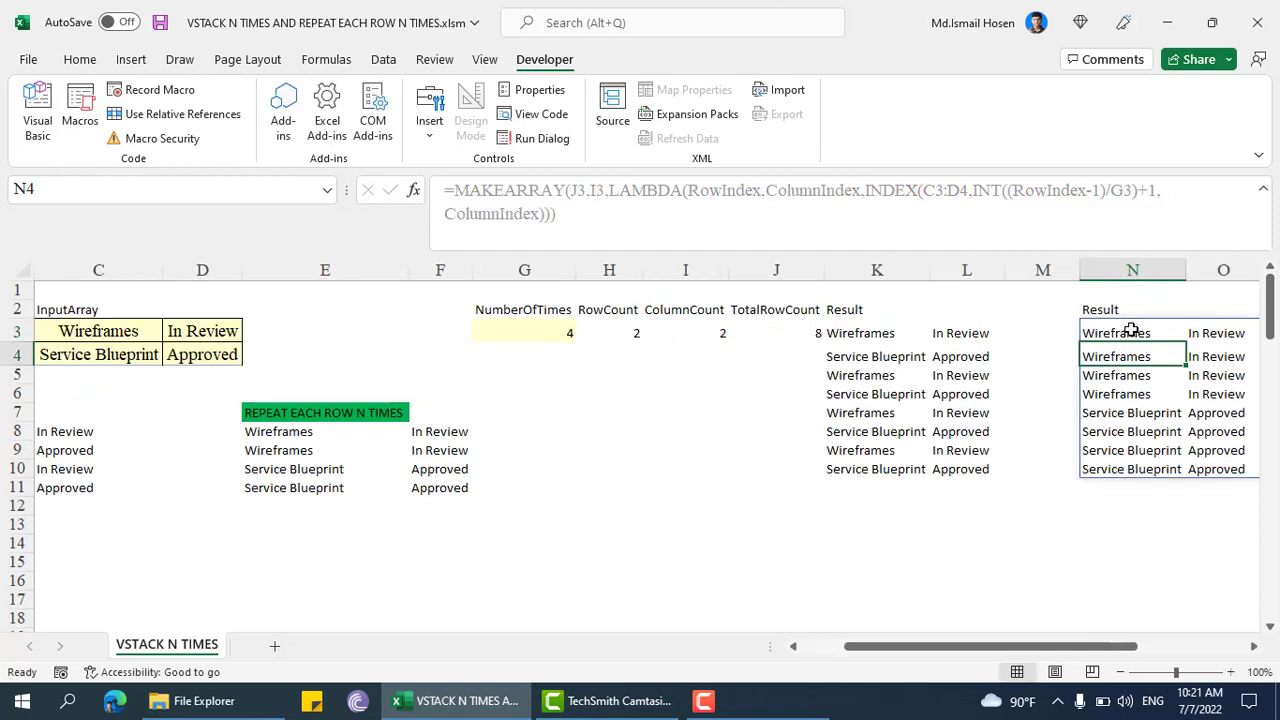
pyautogui.click(1132, 336)
pyautogui.press('Right')
pyautogui.press('Right')
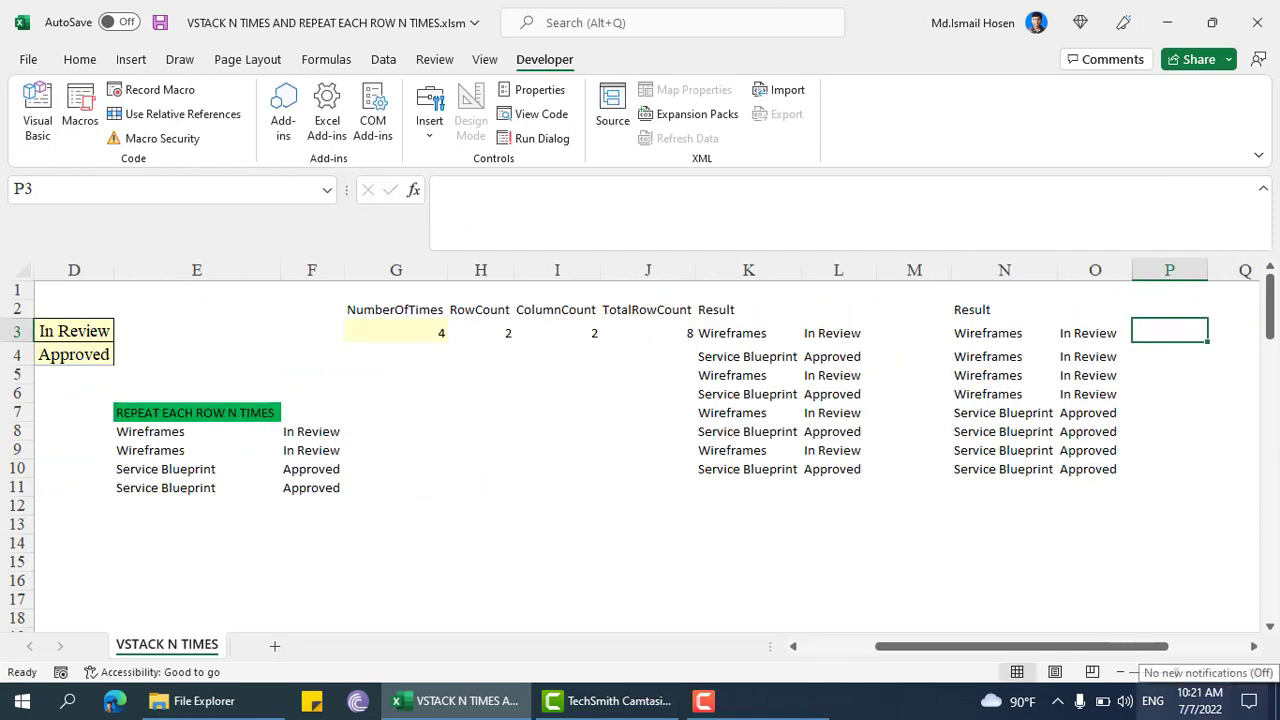
# Step: Copy the LAMBDA definition and store it as the workbook name REPEATEACHROWNTIMES
pyautogui.press('Left')
pyautogui.press('Left')
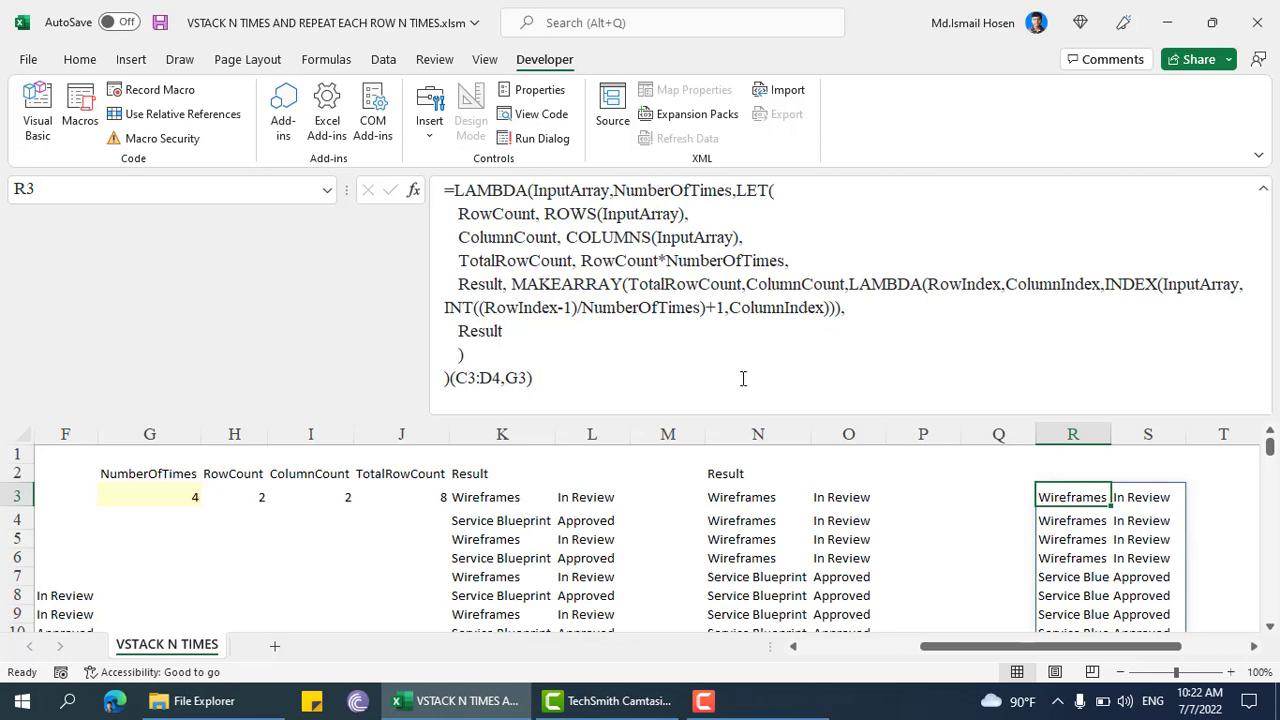
pyautogui.moveTo(450, 378); pyautogui.dragTo(433, 198)
pyautogui.hotkey('ctrl', 'c')
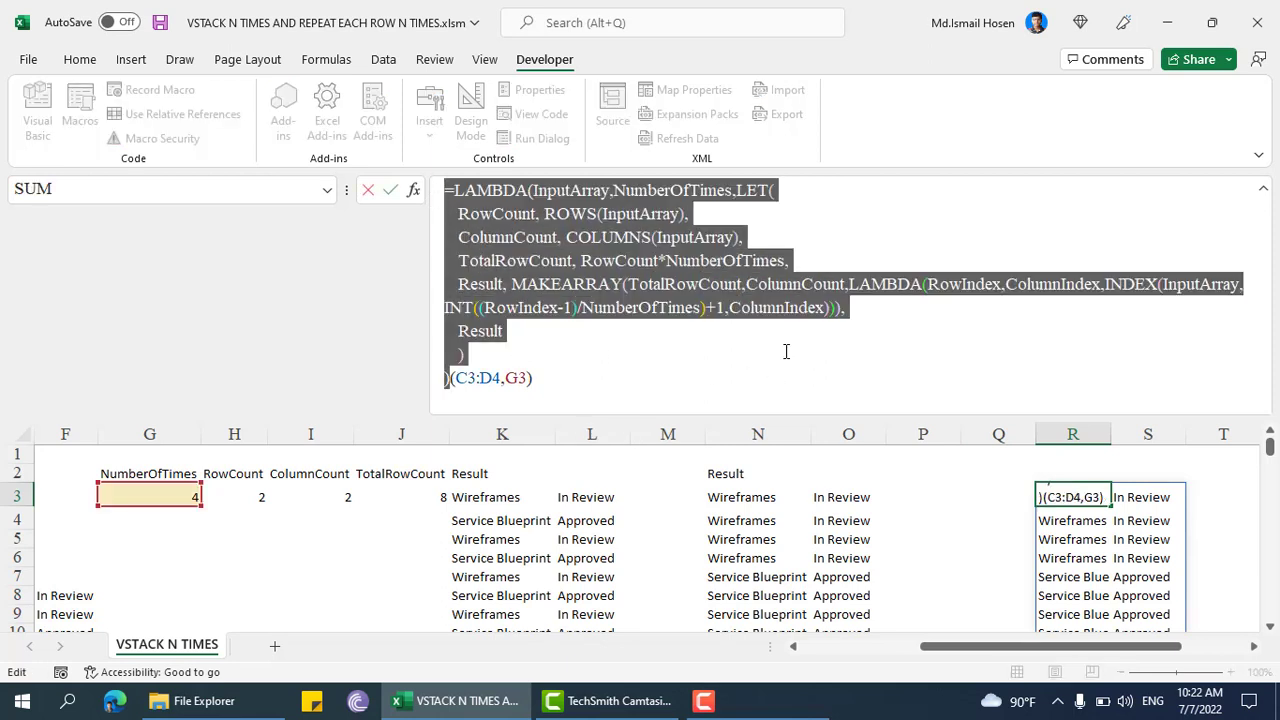
pyautogui.press('Escape')
pyautogui.hotkey('alt', 'm')
pyautogui.write('md')
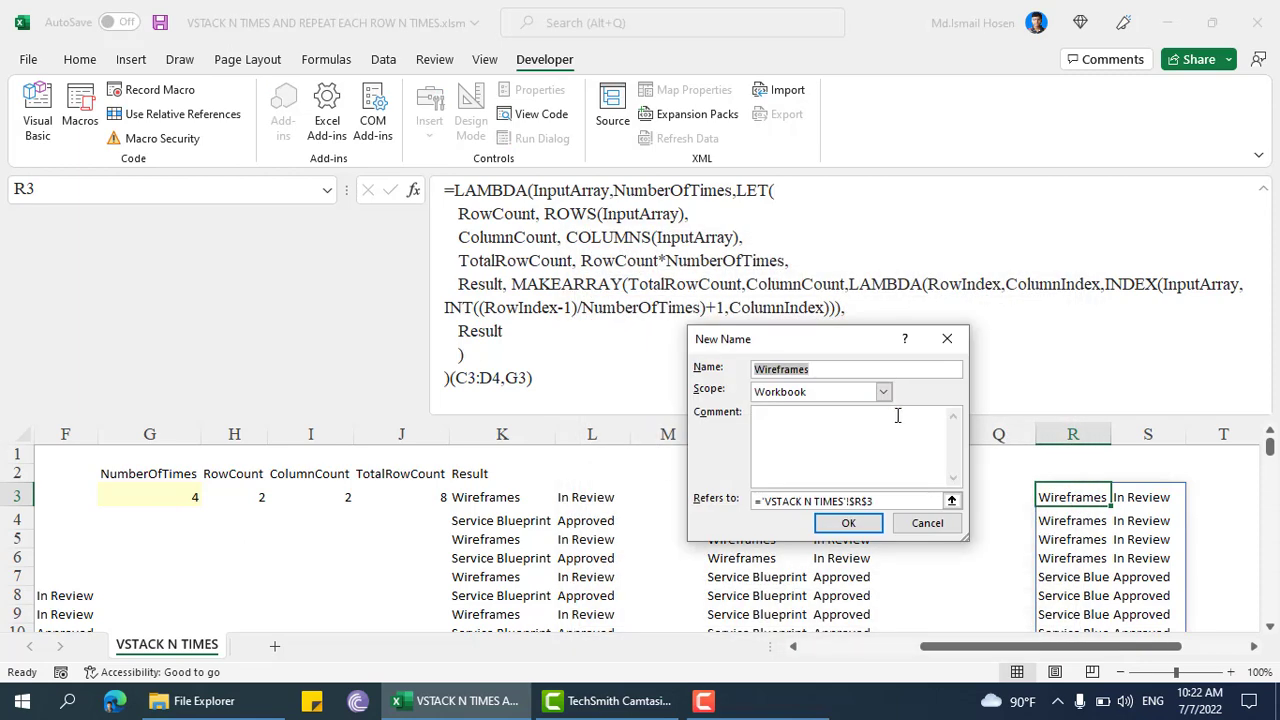
pyautogui.write('REPEATEACHROWN')
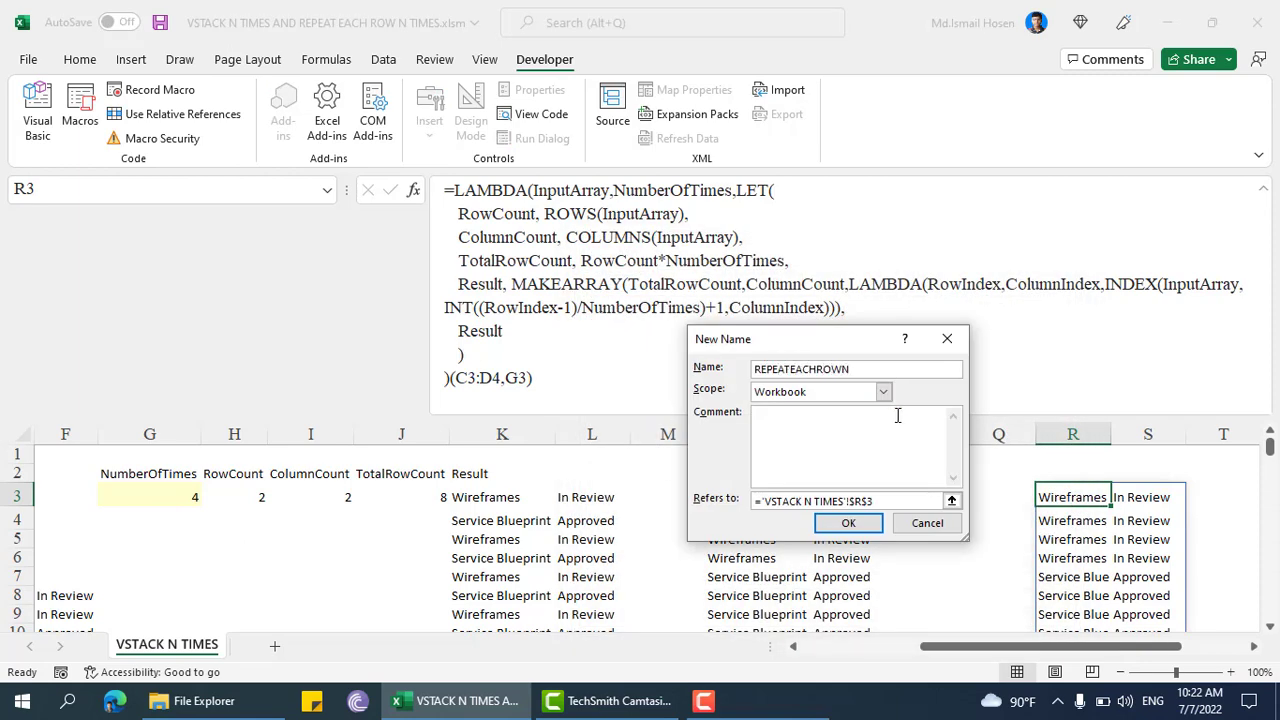
pyautogui.write('TIMES')
pyautogui.moveTo(875, 501); pyautogui.dragTo(720, 497)
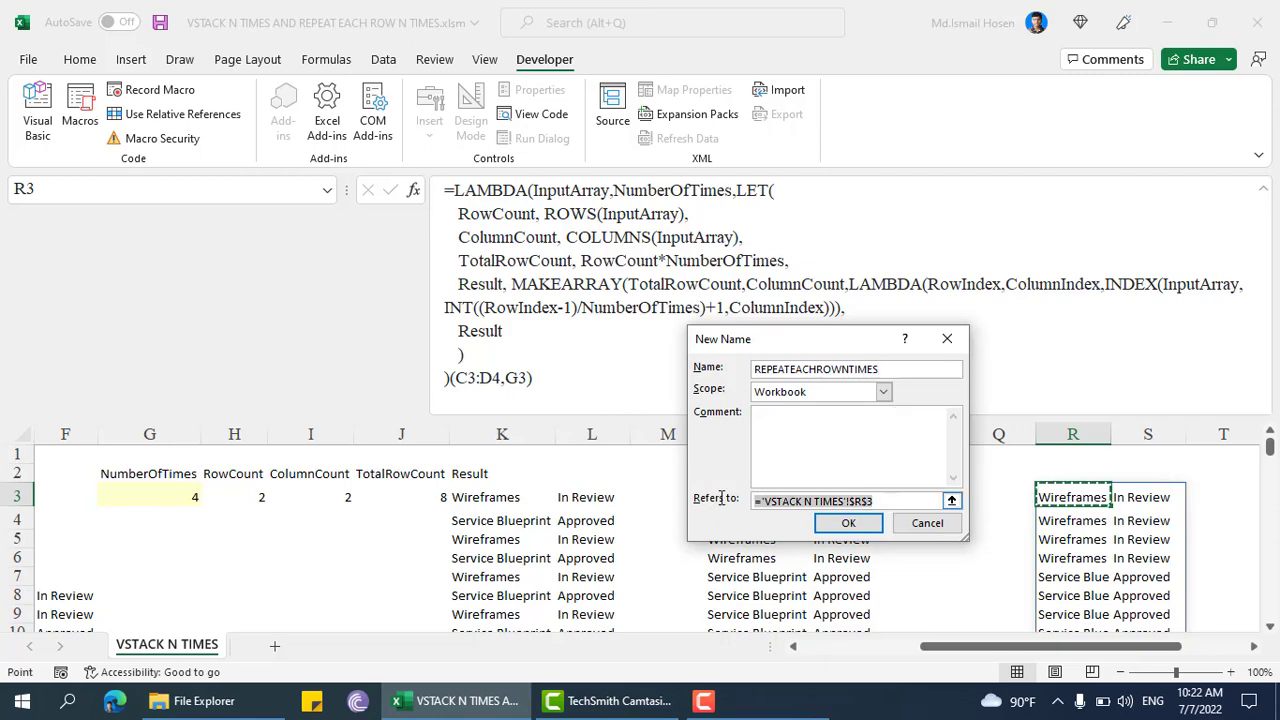
pyautogui.hotkey('ctrl', 'v')
pyautogui.click(848, 523)
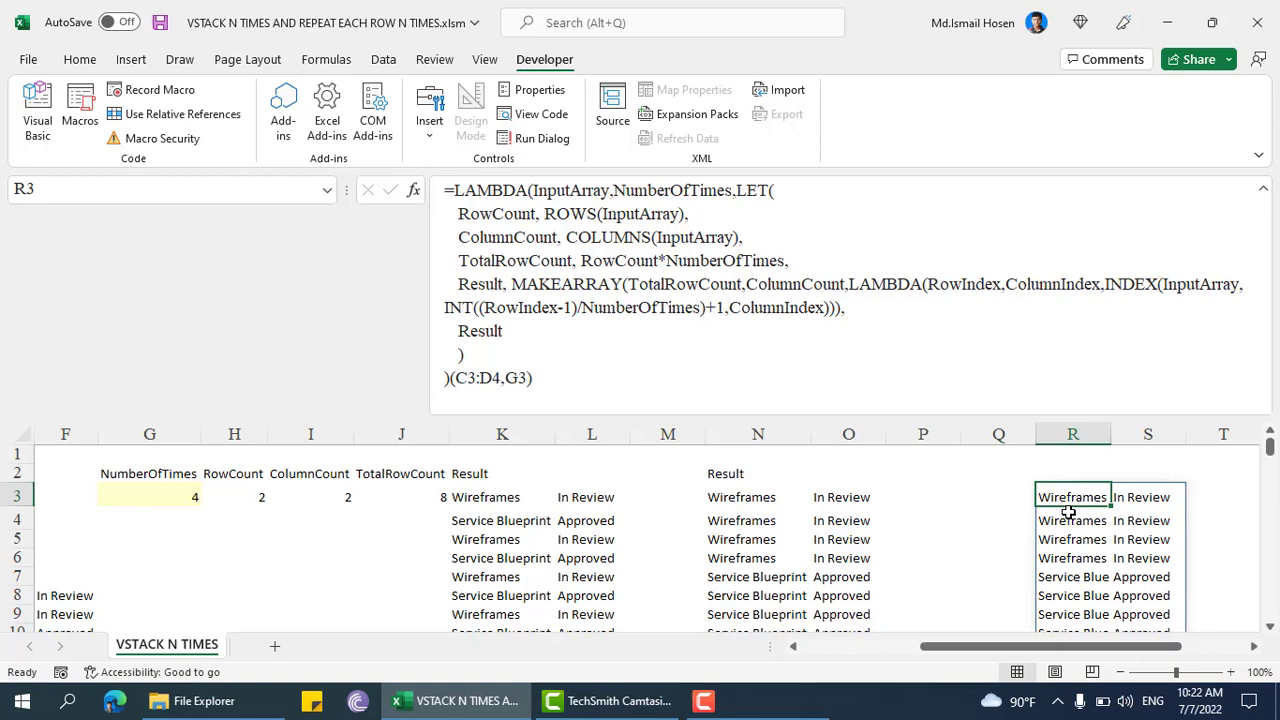
# Step: Enter =REPEATEACHROWNTIMES(C3:D4,2) in R3, listing each input row twice
pyautogui.write('=REPE')
pyautogui.doubleClick(1068, 513)
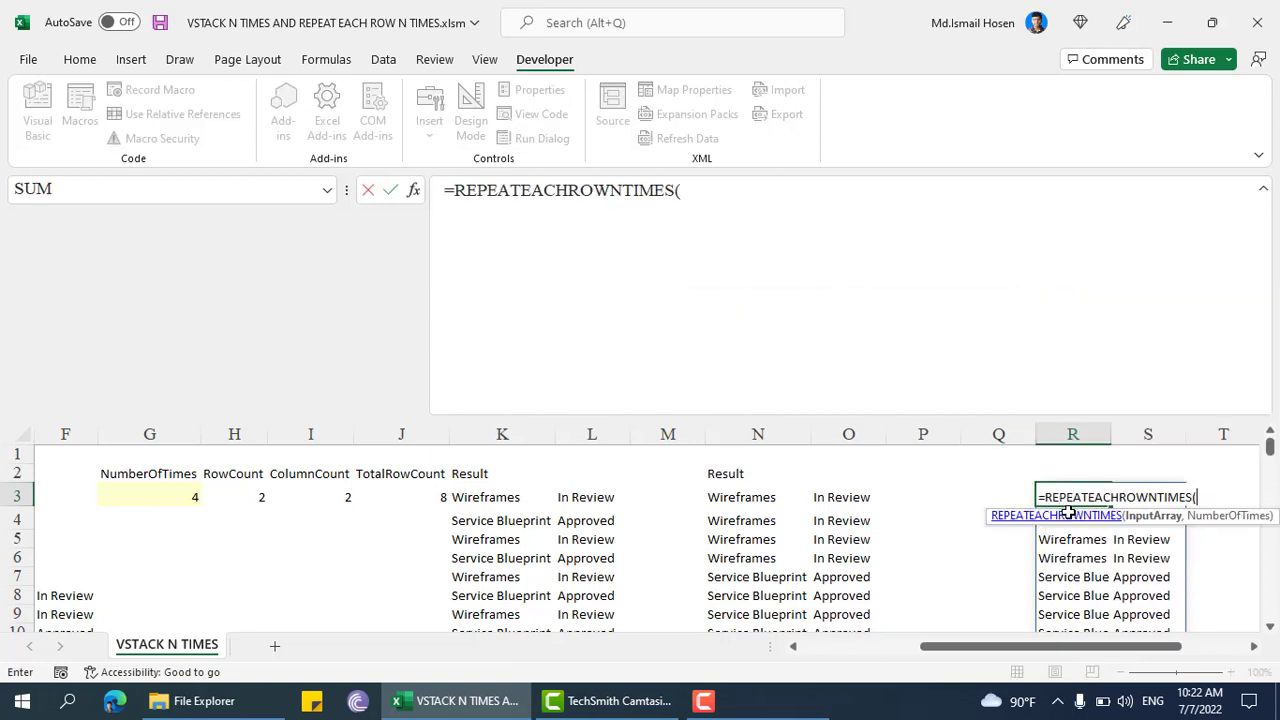
pyautogui.press('Left')
pyautogui.press('Left')
pyautogui.press('Left')
pyautogui.press('Left')
pyautogui.press('Left')
pyautogui.press('Left')
pyautogui.press('Left')
pyautogui.press('Left')
pyautogui.press('Left')
pyautogui.press('Left')
pyautogui.press('Left')
pyautogui.press('Left')
pyautogui.press('Left')
pyautogui.press('Left')
pyautogui.press('Left')
pyautogui.press('Left')
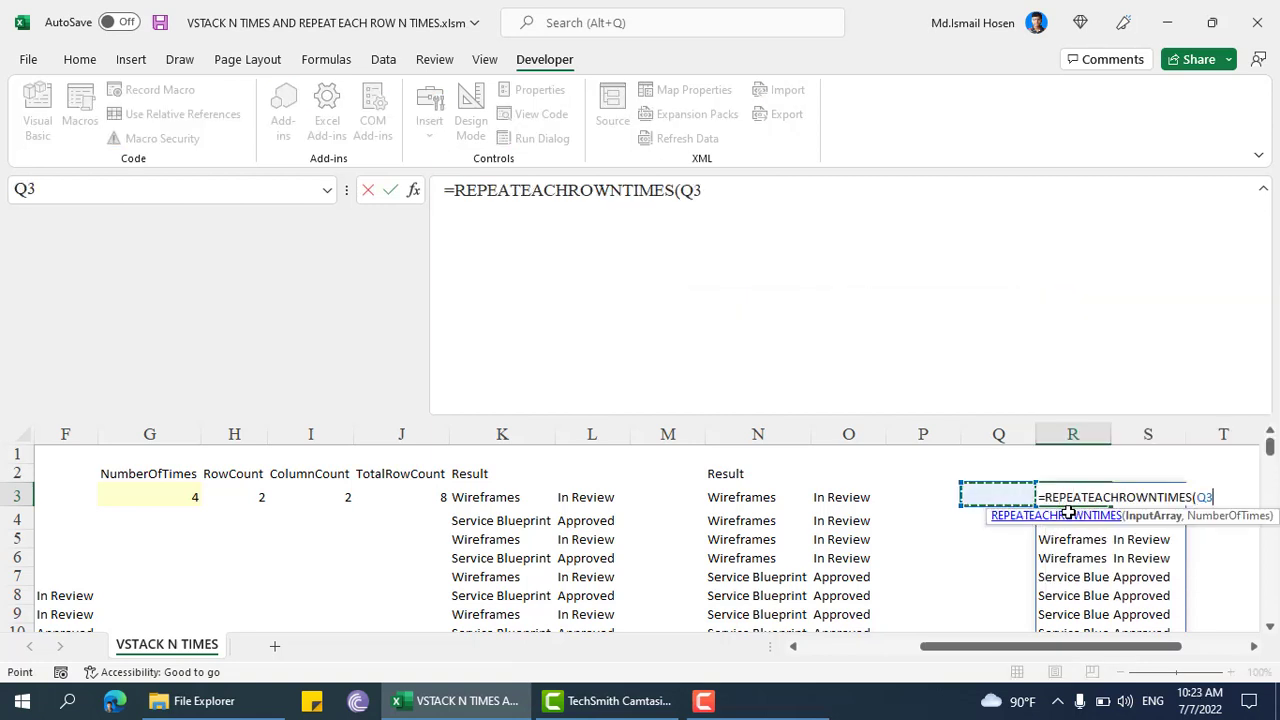
pyautogui.press('Right')
pyautogui.hotkey('shift', 'Right')
pyautogui.hotkey('shift', 'Down')
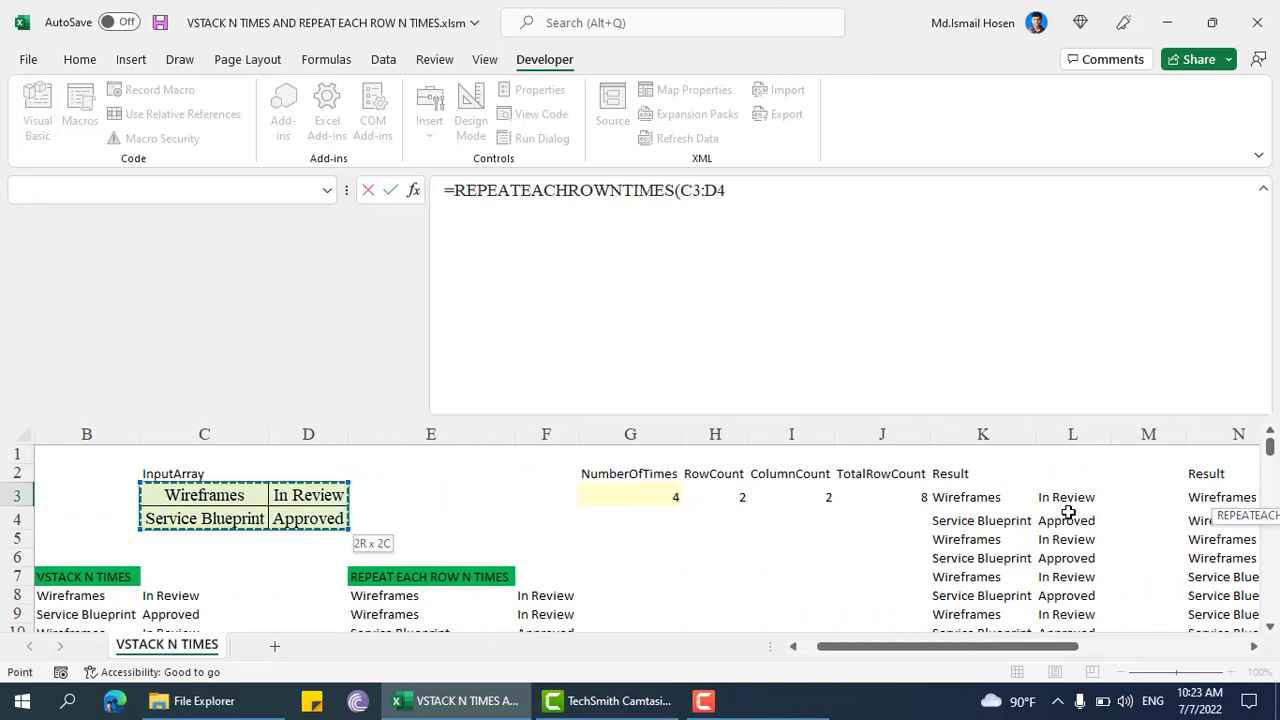
pyautogui.write(',2')
pyautogui.press('Return')
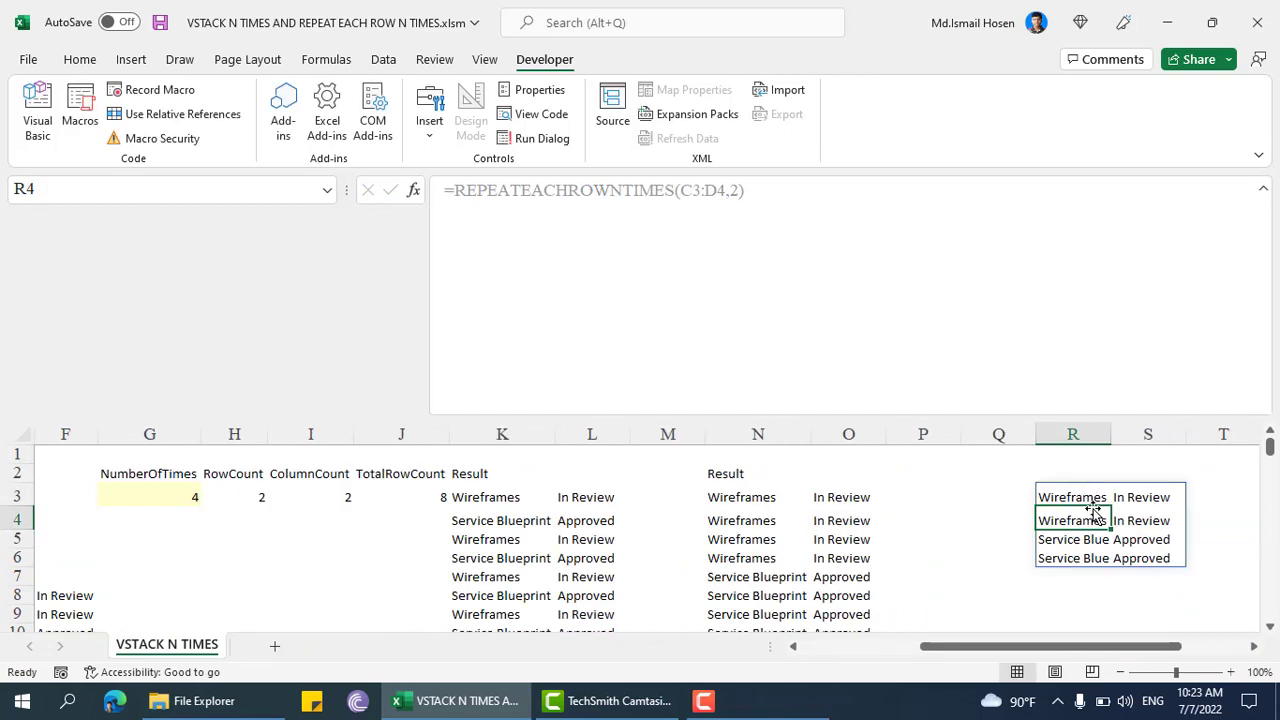
# Step: Autofit column R, save the workbook and restore the two-line formula bar
pyautogui.doubleClick(1110, 434)
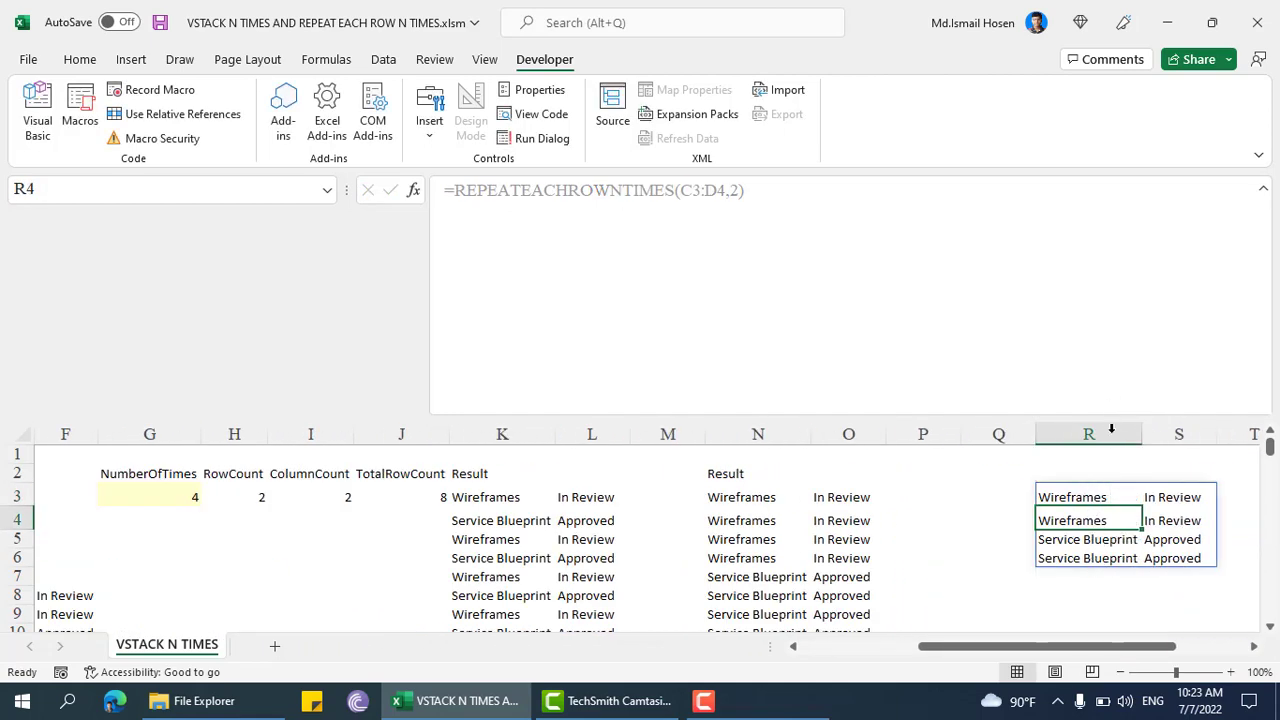
pyautogui.click(519, 537)
pyautogui.hotkey('ctrl', 's')
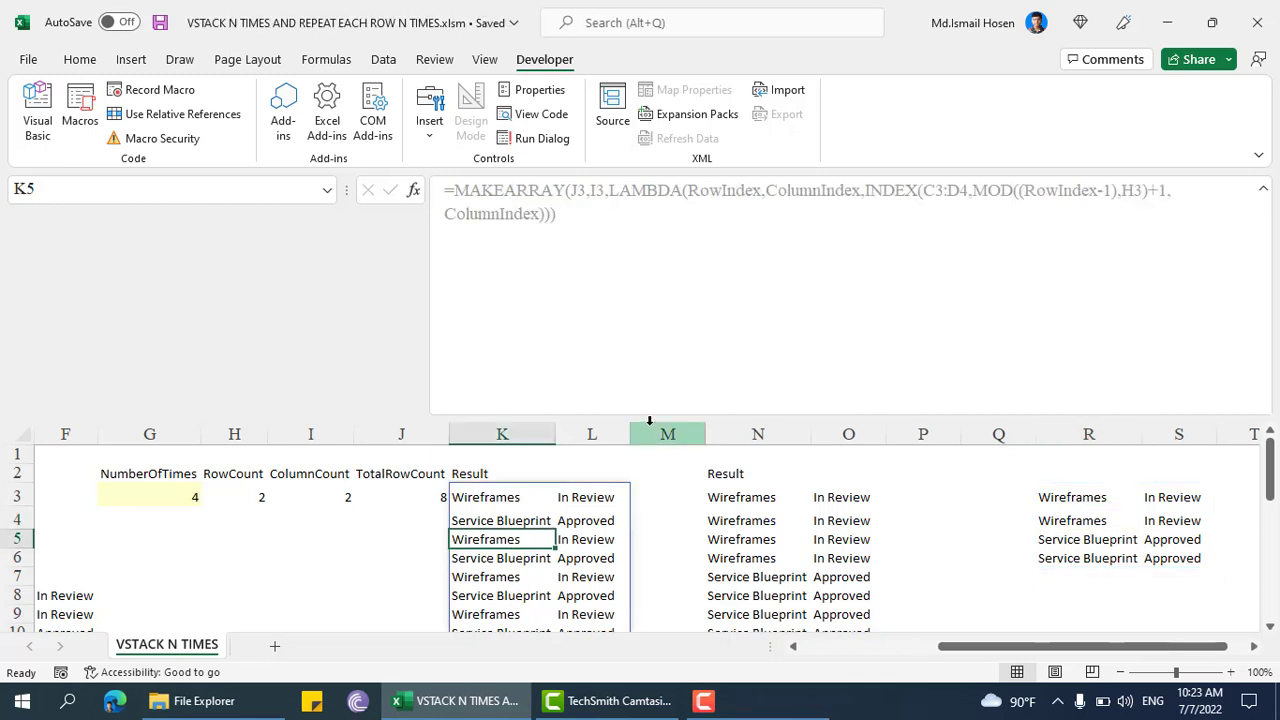
pyautogui.moveTo(616, 415); pyautogui.dragTo(603, 229)
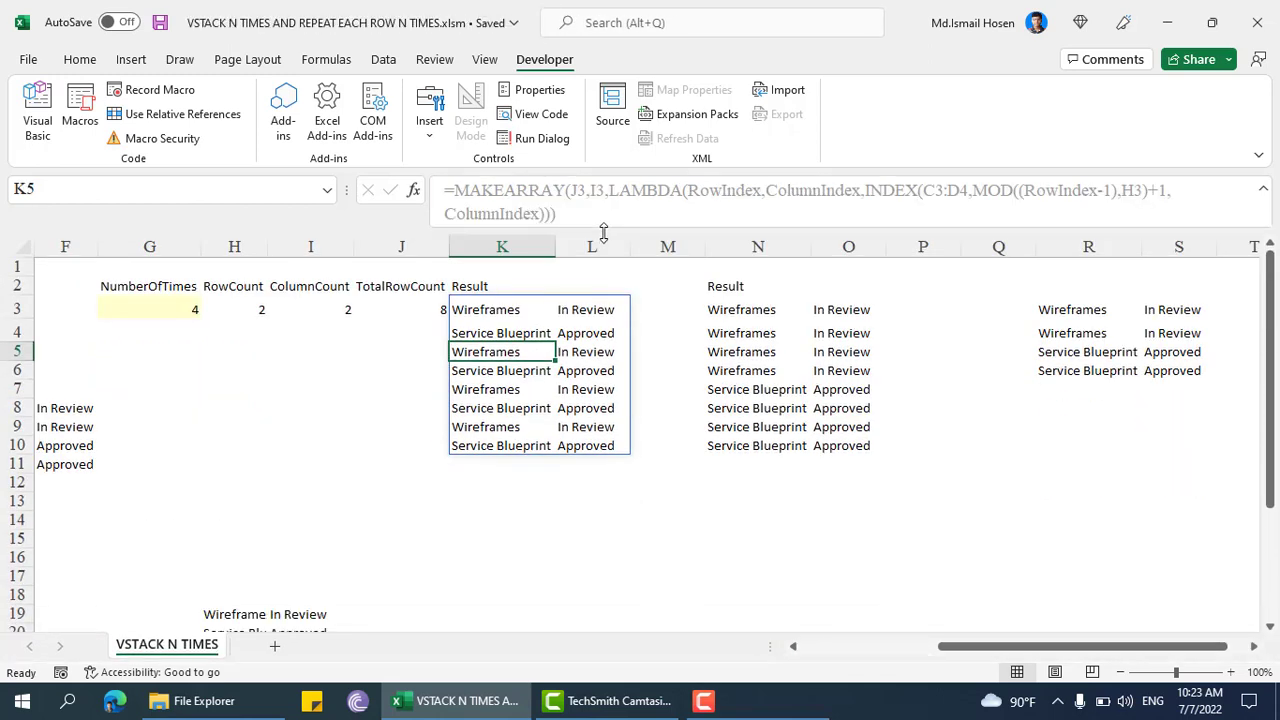
pyautogui.click(1106, 332)
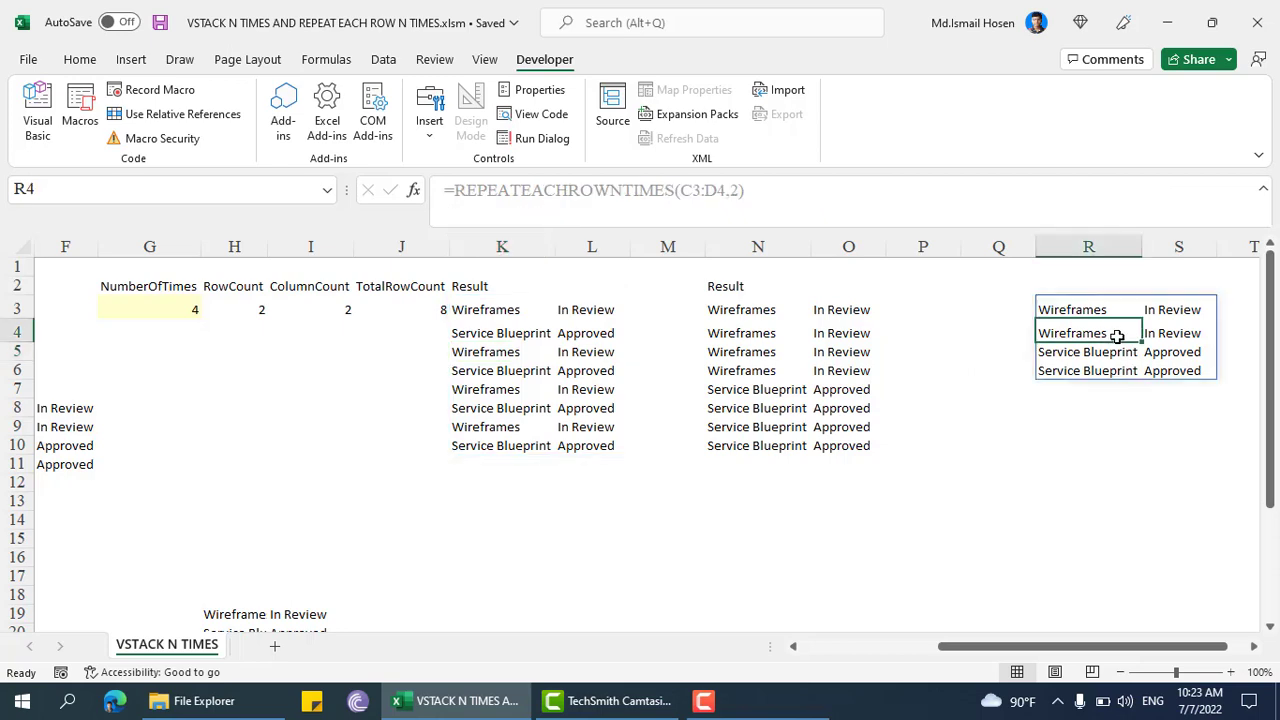
pyautogui.click(1071, 309)
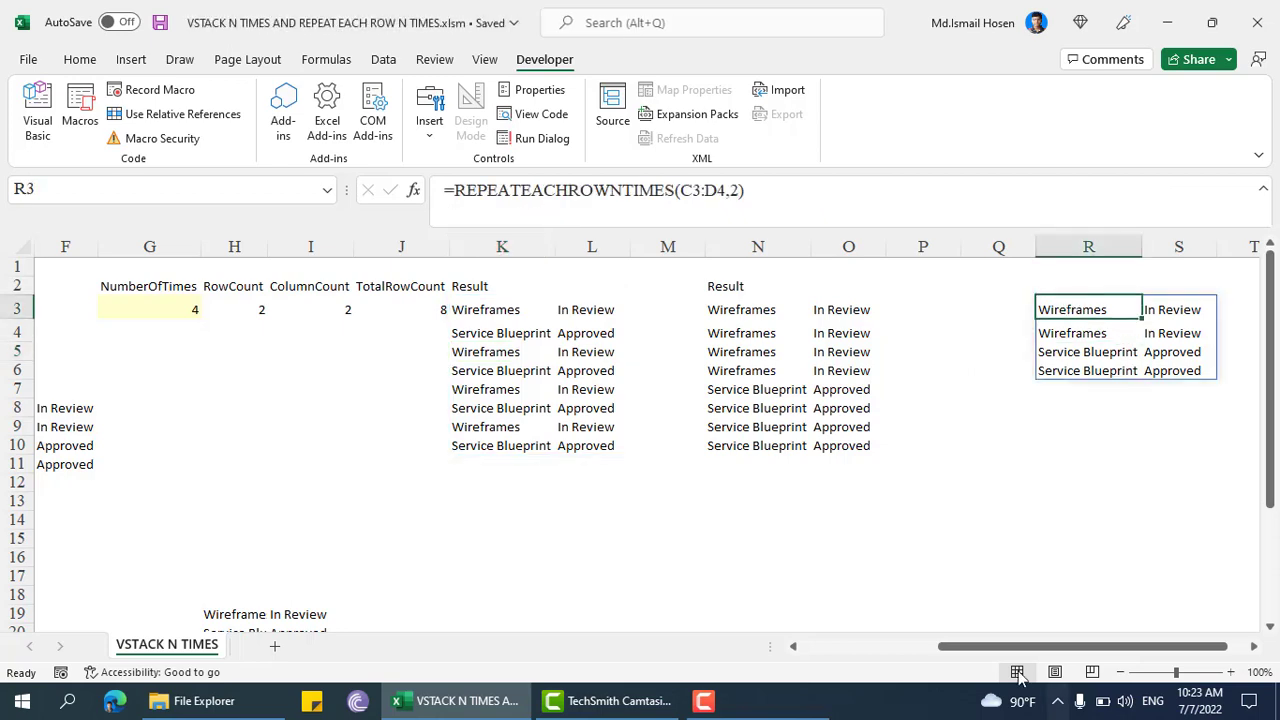
pyautogui.moveTo(1060, 646); pyautogui.dragTo(1006, 646)
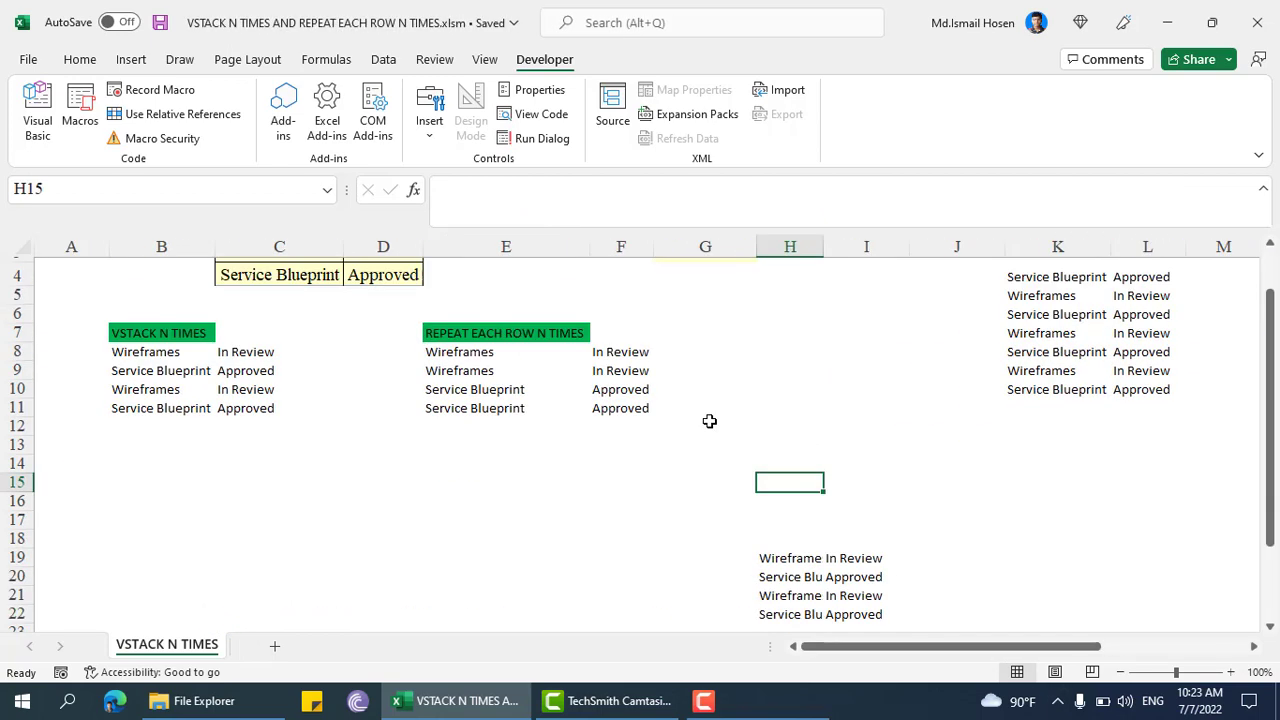